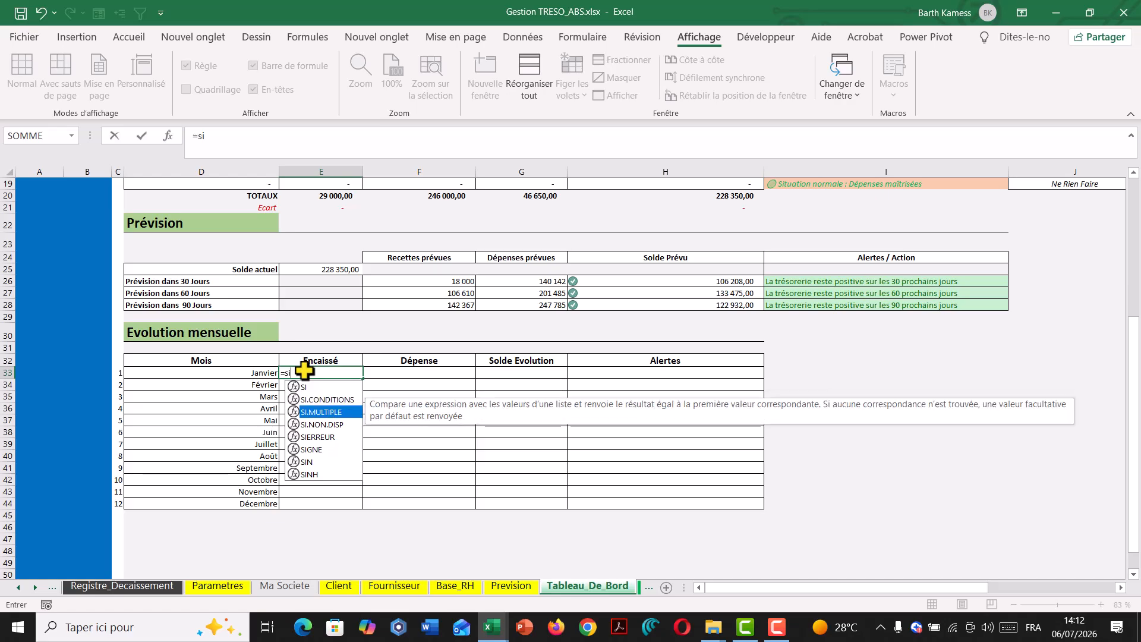
# Start a SOMME.SI.ENS formula in the Janvier cell of the Encaissé column.
pyautogui.press('BackSpace')
pyautogui.write('omm')
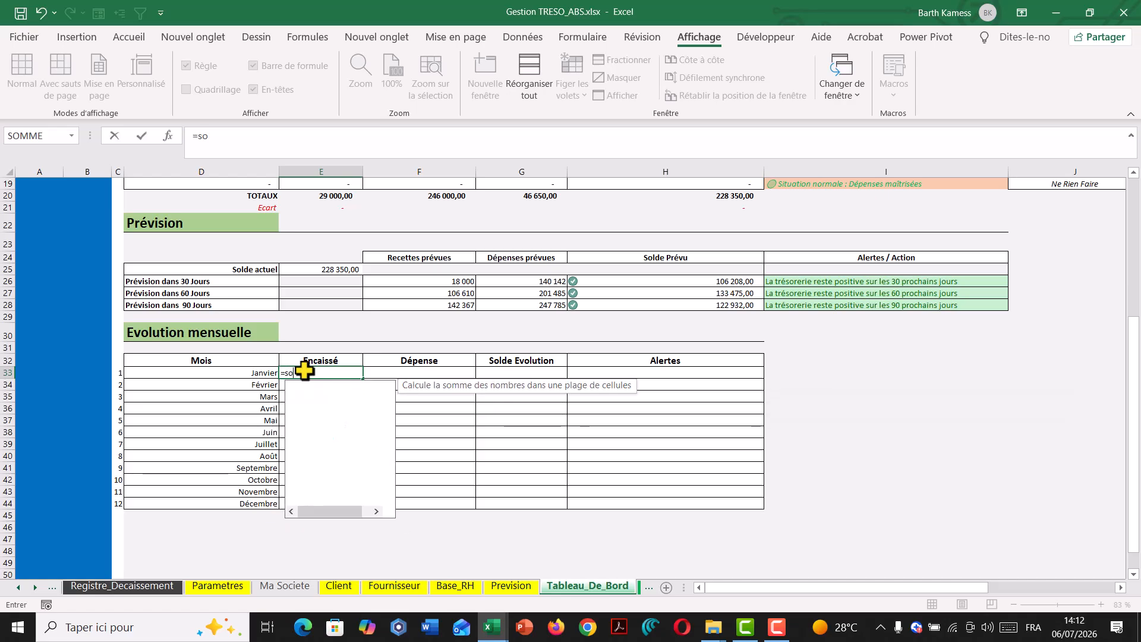
pyautogui.press('Down')
pyautogui.press('Down')
pyautogui.press('Down')
pyautogui.press('Down')
pyautogui.press('Down')
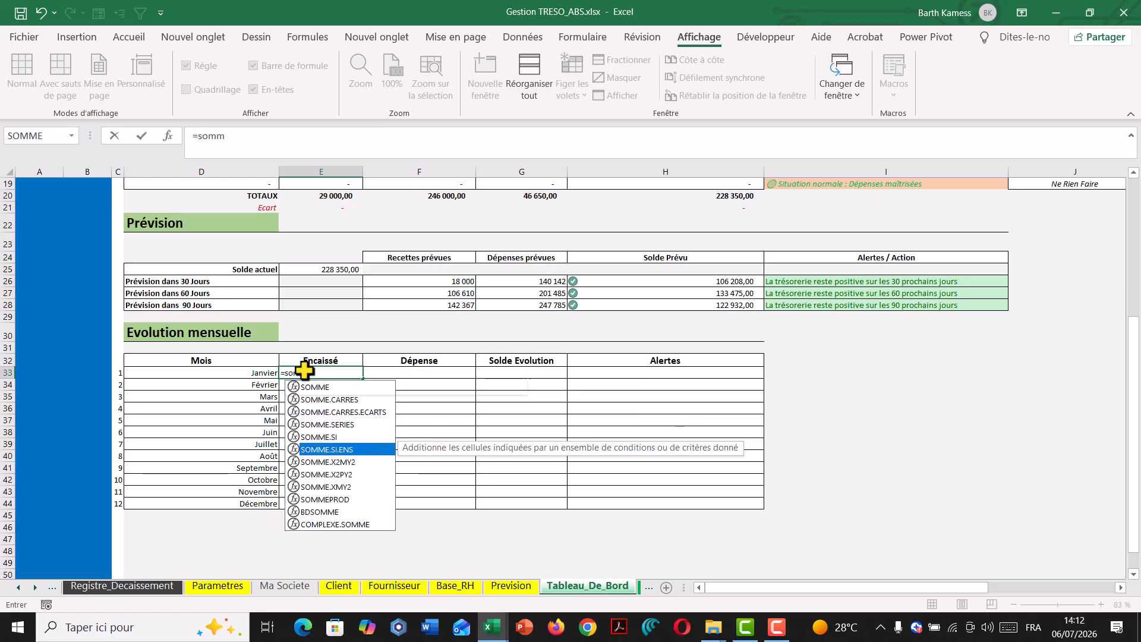
pyautogui.press('Tab')
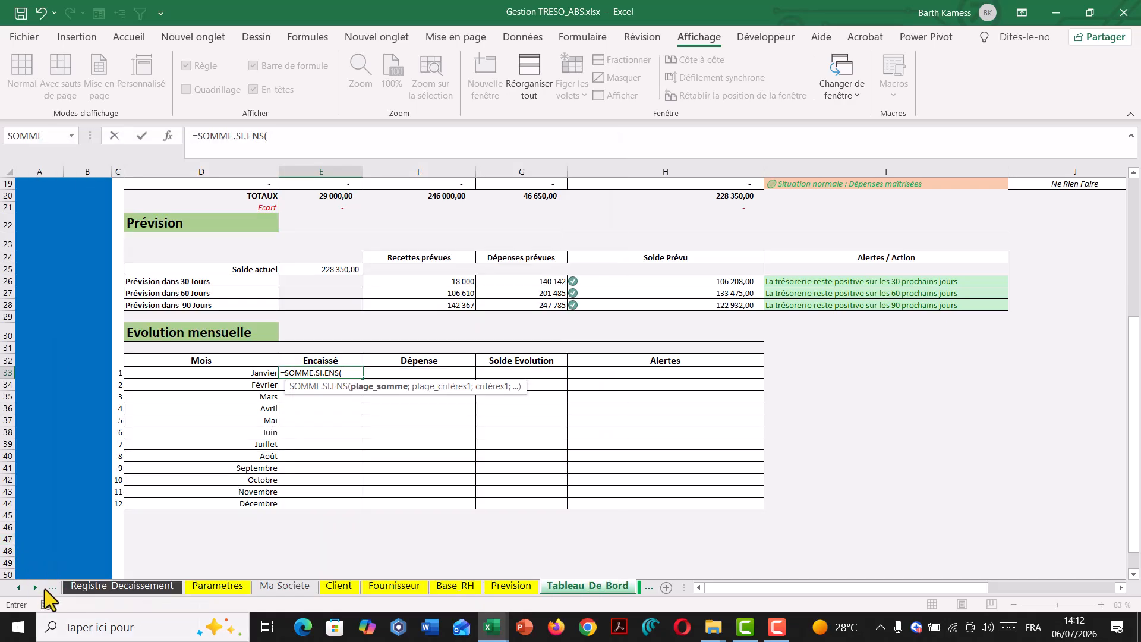
# Supply the Montant Encaissé column of Registre_Encaissement as the sum range and its Mois column as the first criteria range.
pyautogui.click(51, 587)
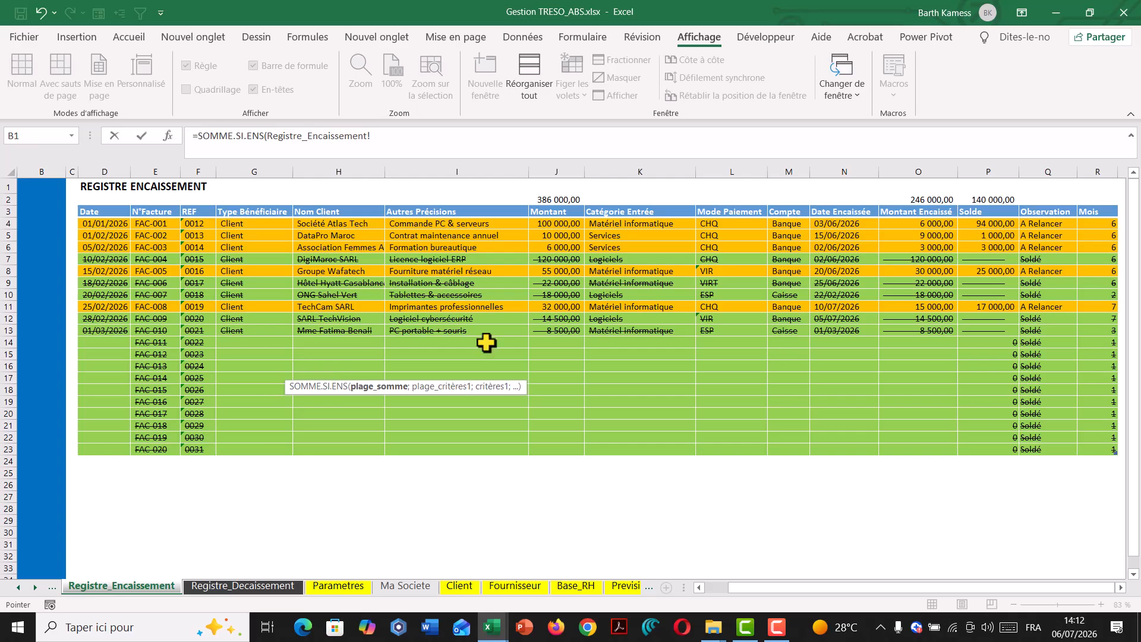
pyautogui.click(916, 201)
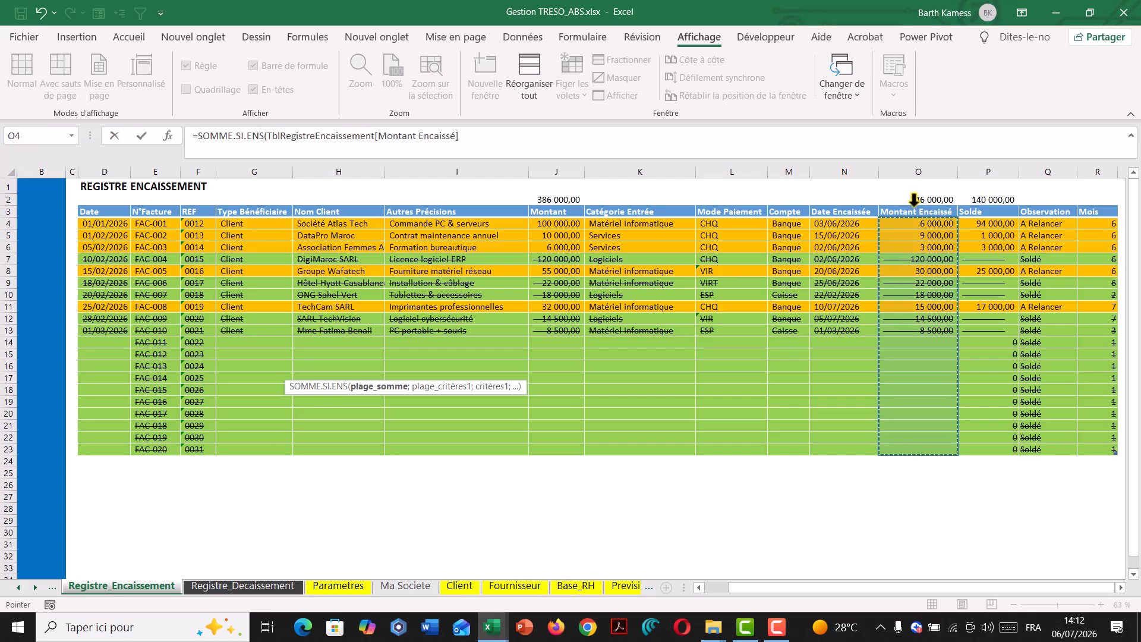
pyautogui.write(';')
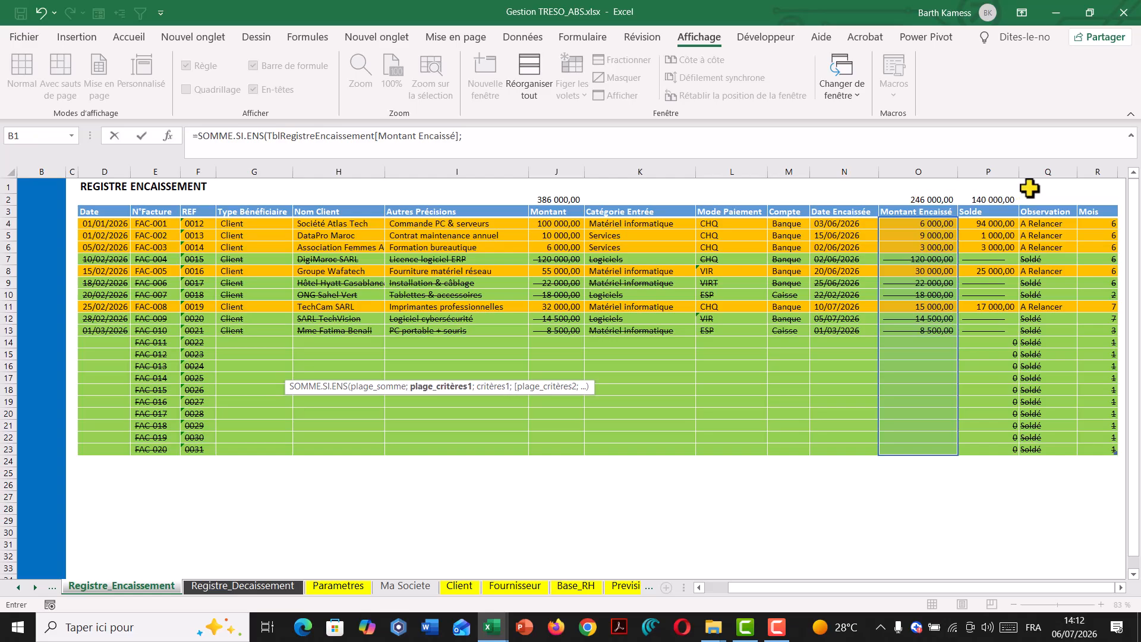
pyautogui.click(1092, 202)
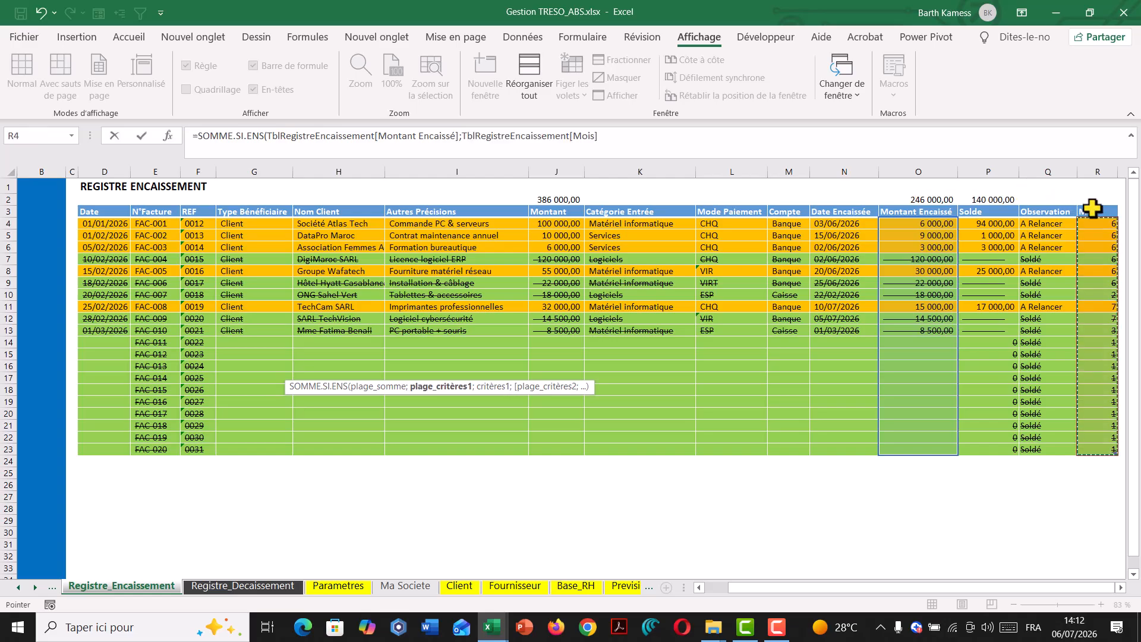
pyautogui.write(';')
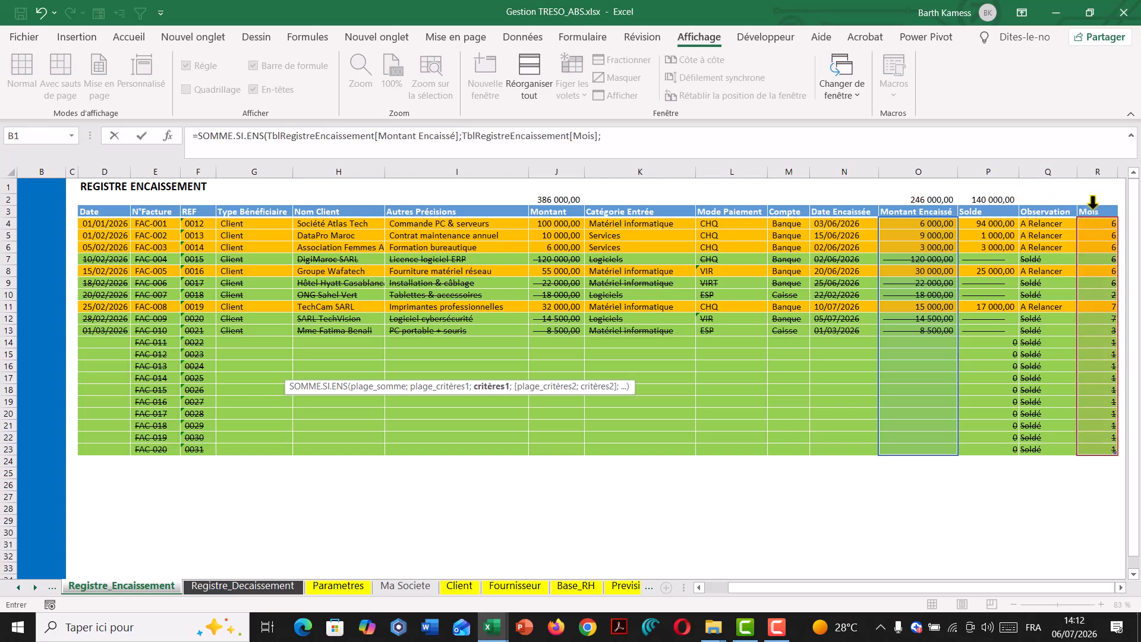
# Use Tableau_De_Bord cell C33 as the month criterion and complete the Janvier formula.
pyautogui.click(623, 587)
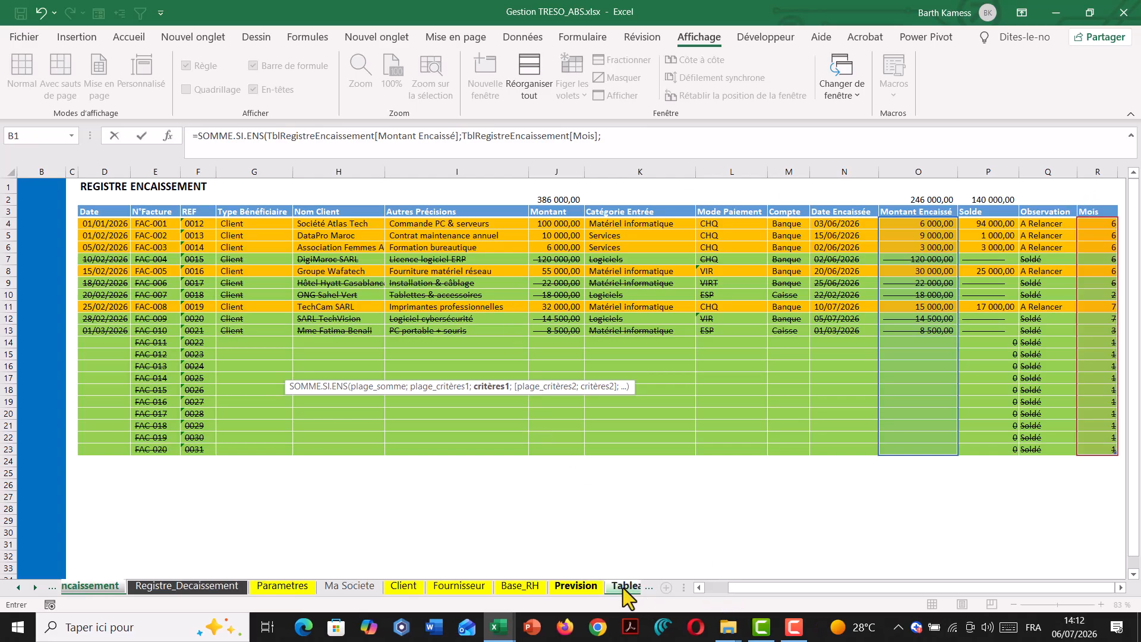
pyautogui.click(625, 588)
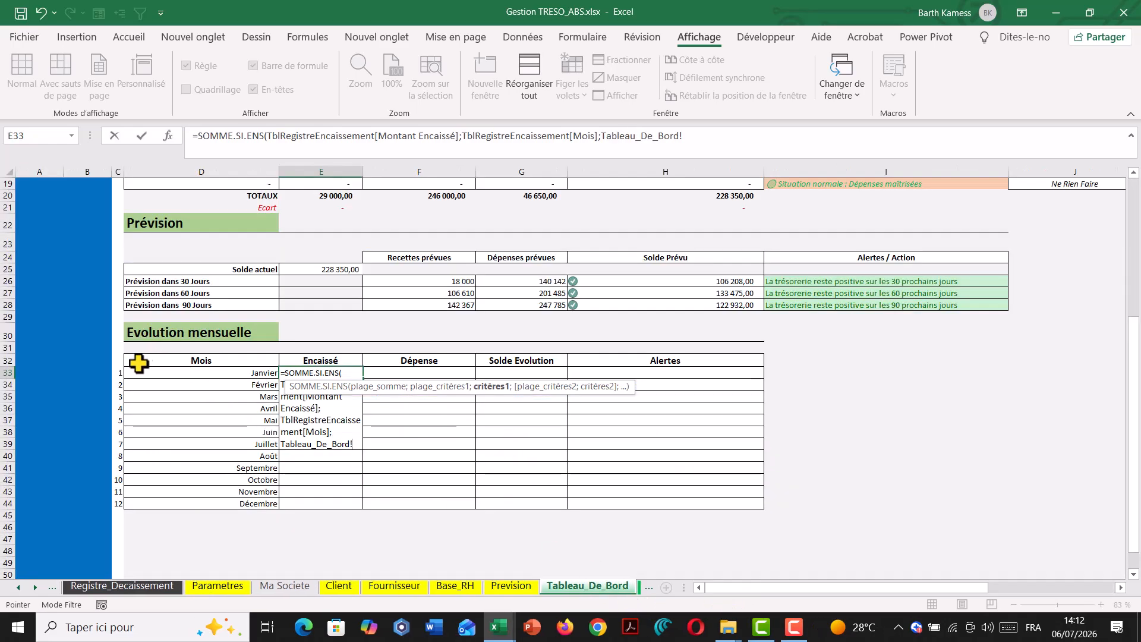
pyautogui.click(119, 372)
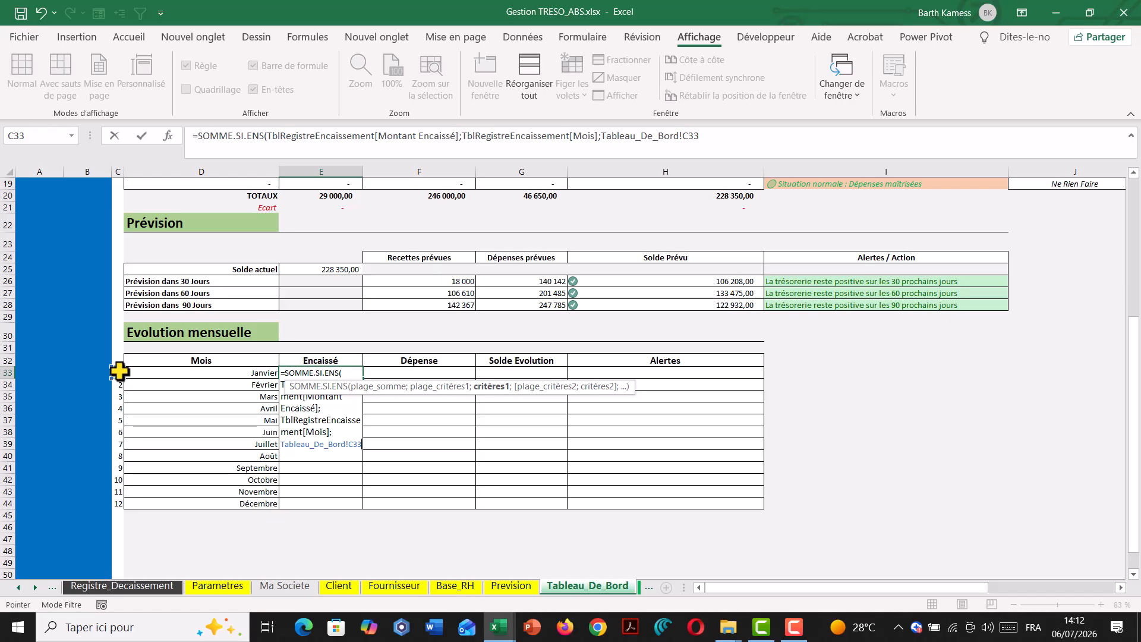
pyautogui.write(';')
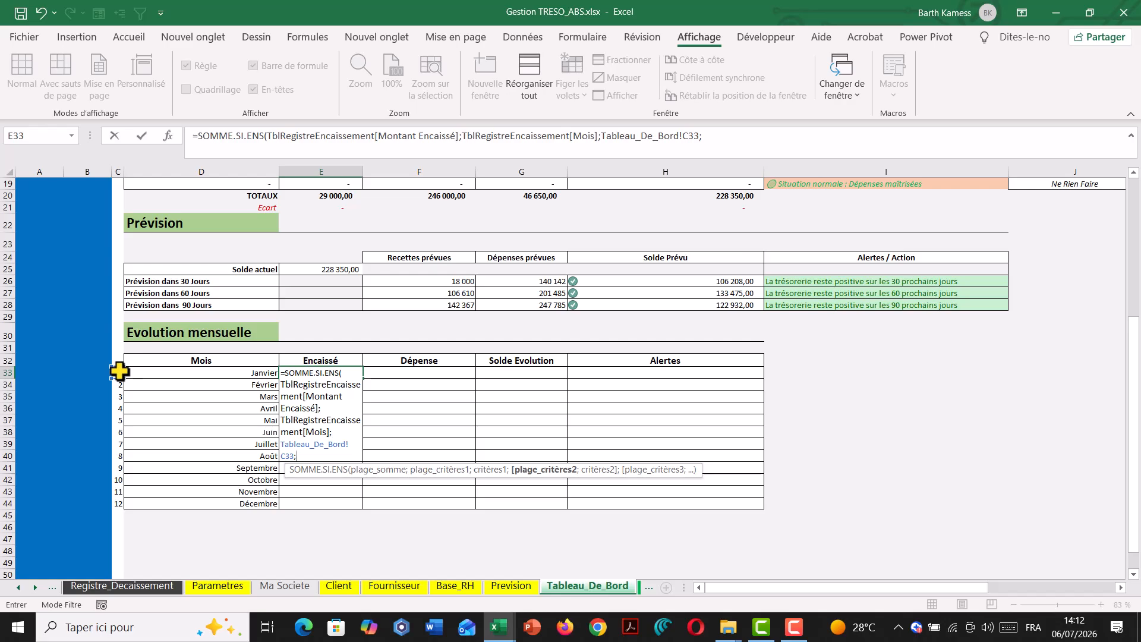
pyautogui.press('BackSpace')
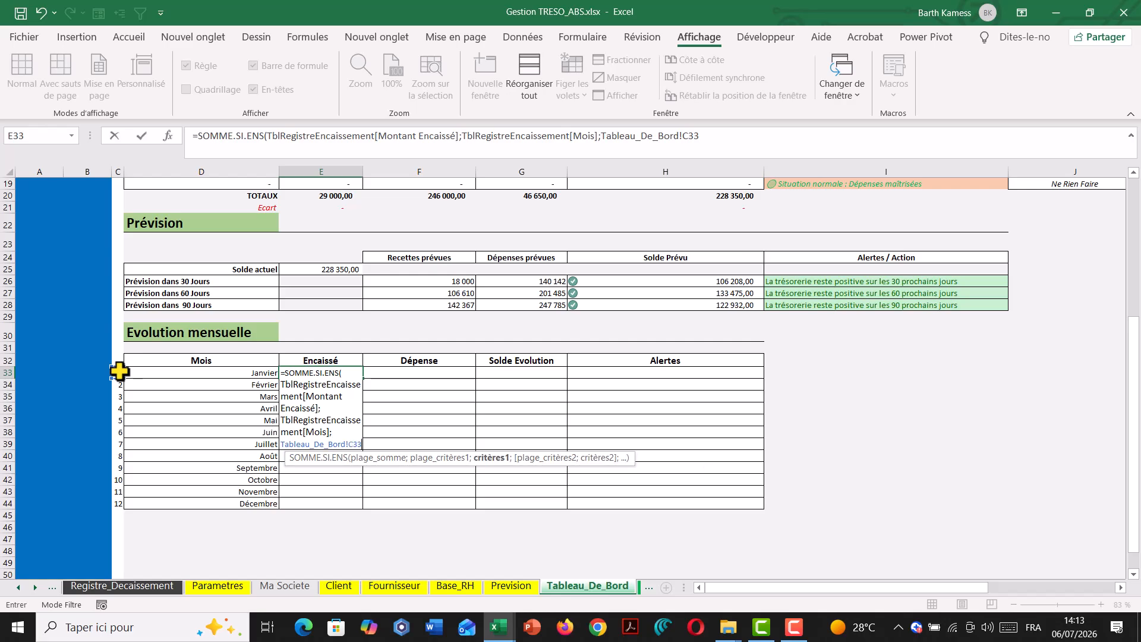
pyautogui.write('=')
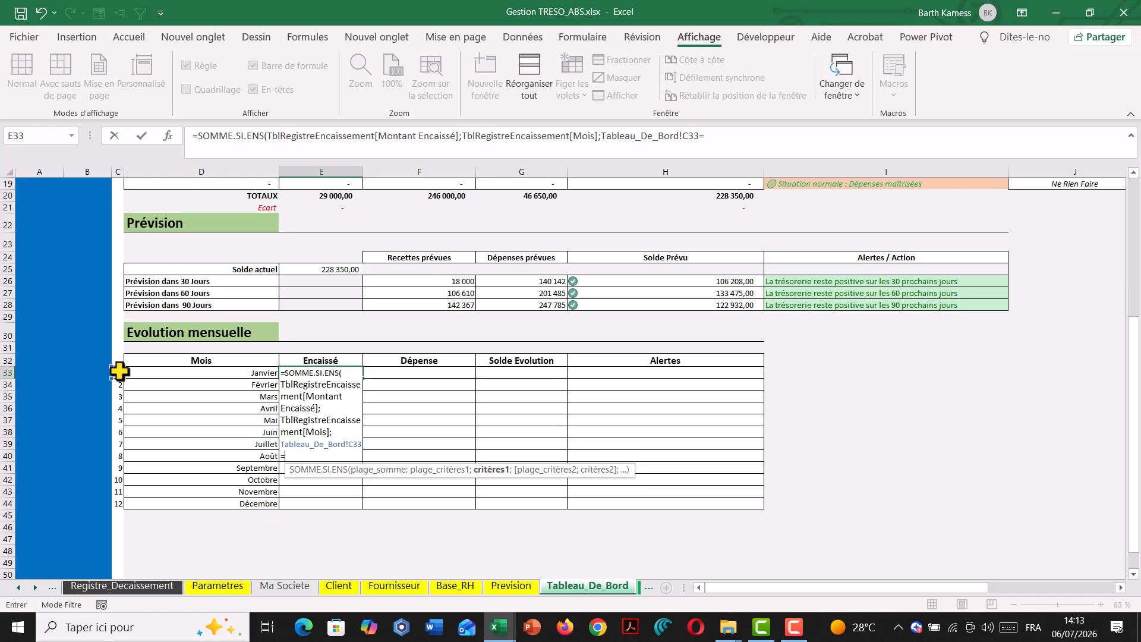
pyautogui.press('BackSpace')
pyautogui.write(')')
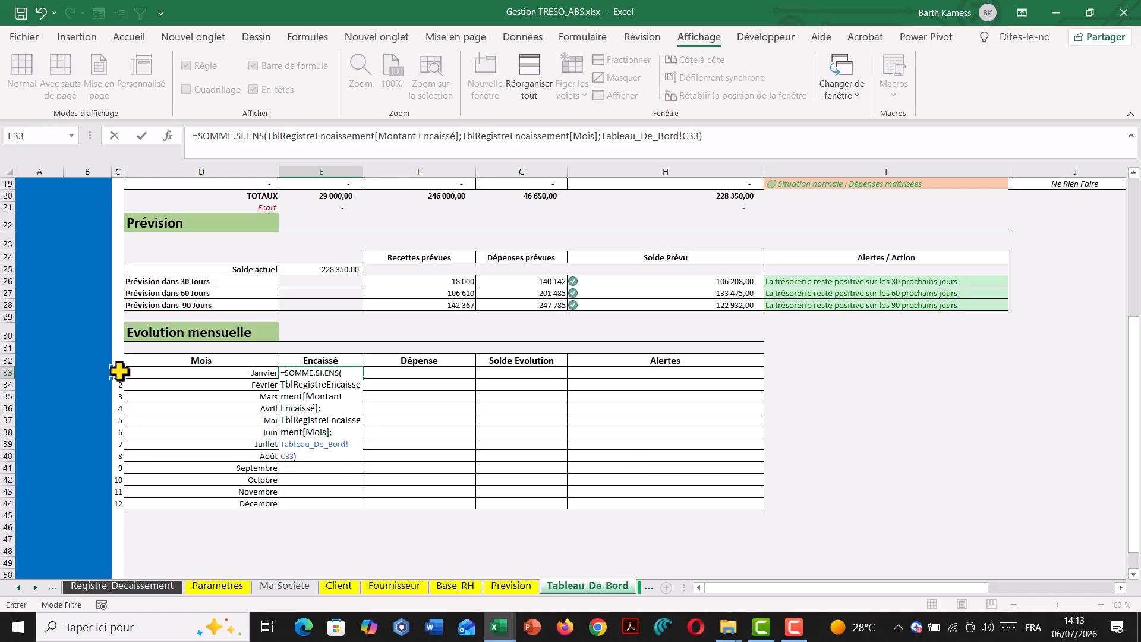
pyautogui.press('Return')
# Copy the Janvier Encaissé formula down the column through Décembre.
pyautogui.click(338, 368)
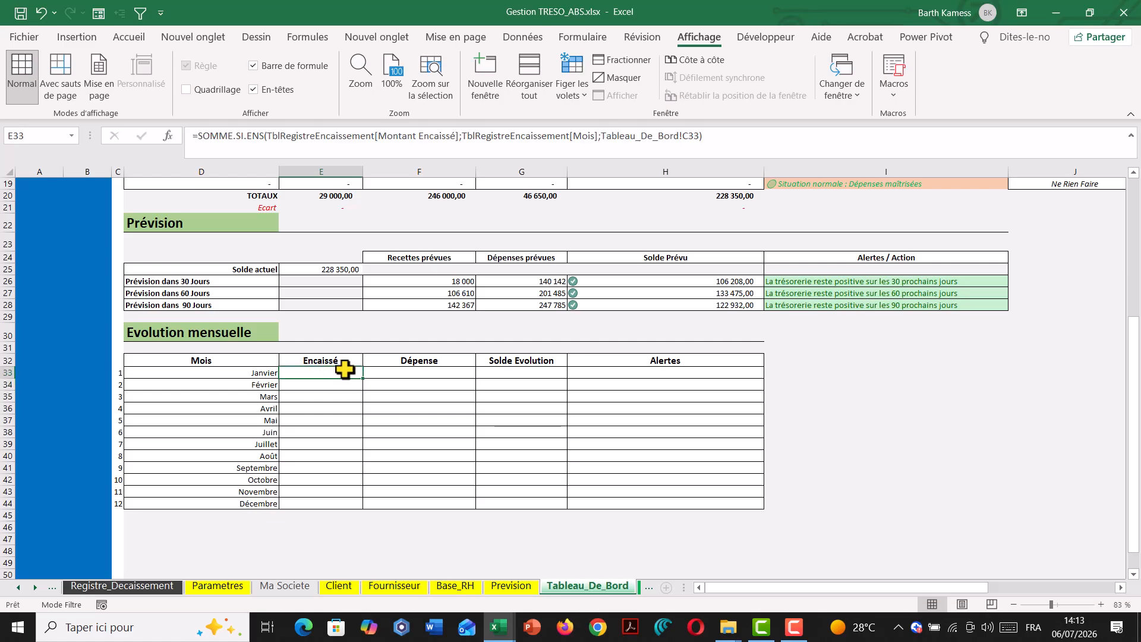
pyautogui.moveTo(366, 380); pyautogui.dragTo(364, 506)
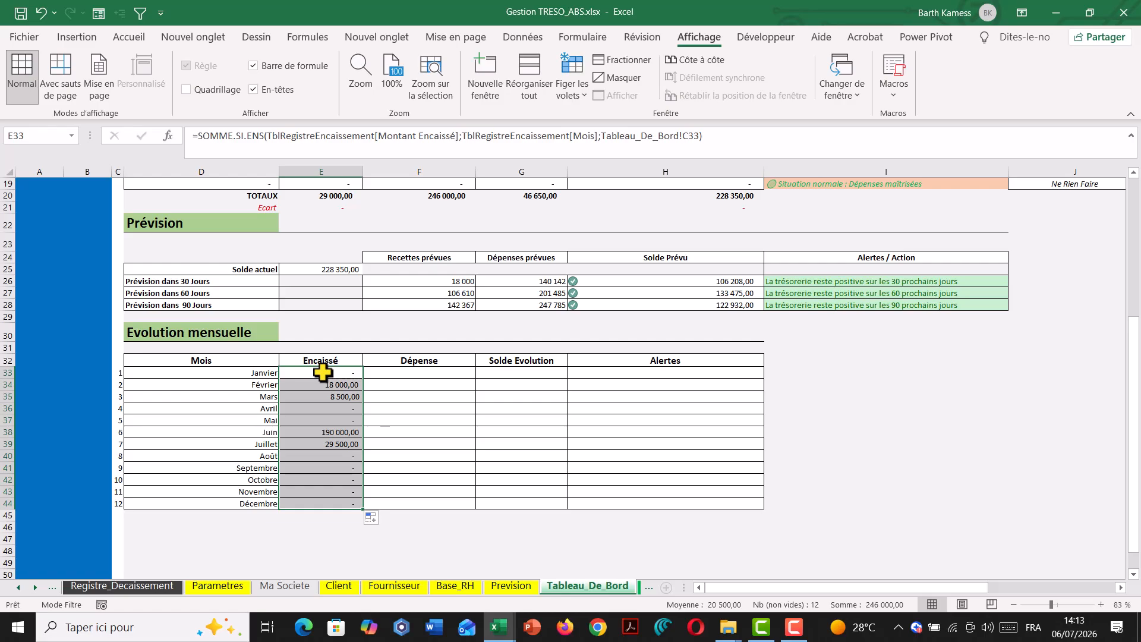
pyautogui.click(322, 372)
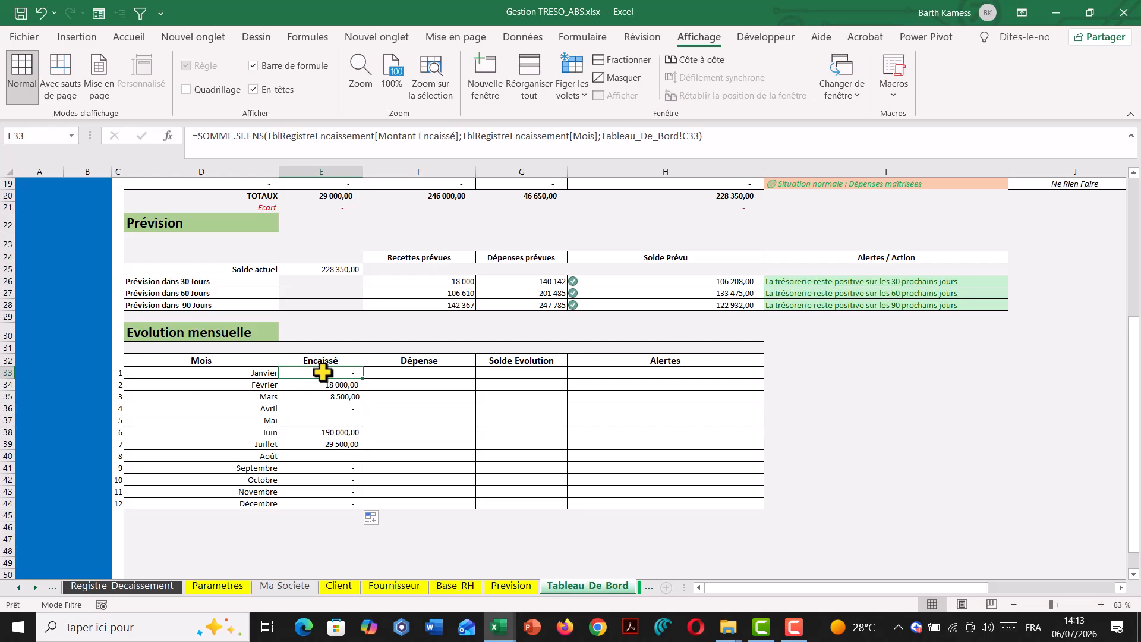
# Enter the label "Annee" in cell I32, beside the Alertes header of the monthly evolution table.
pyautogui.click(835, 361)
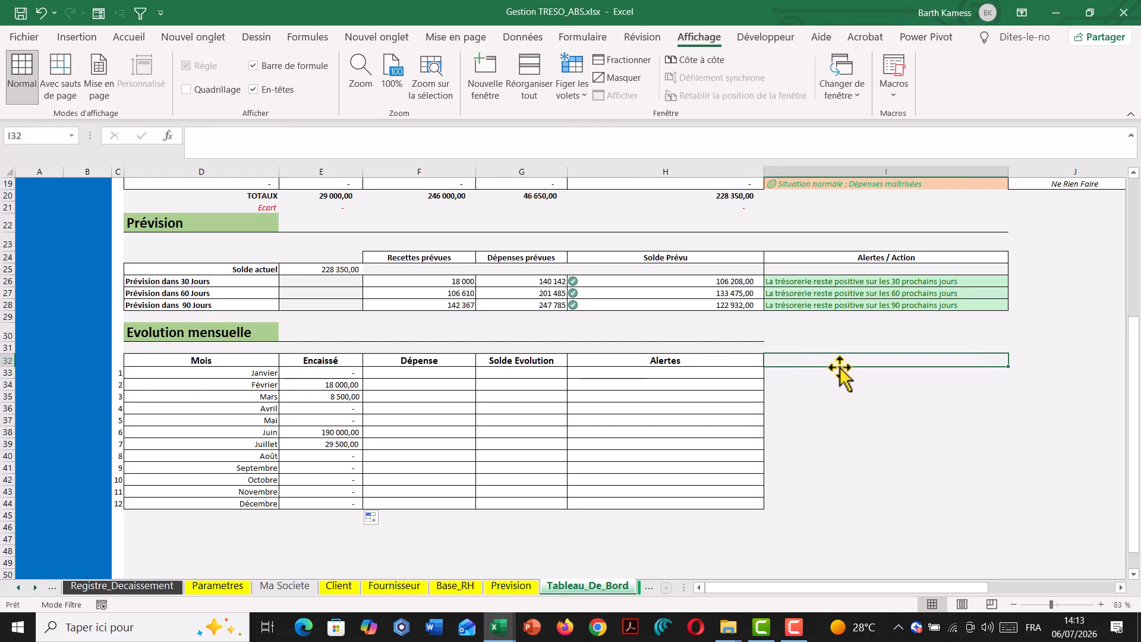
pyautogui.write('Annee')
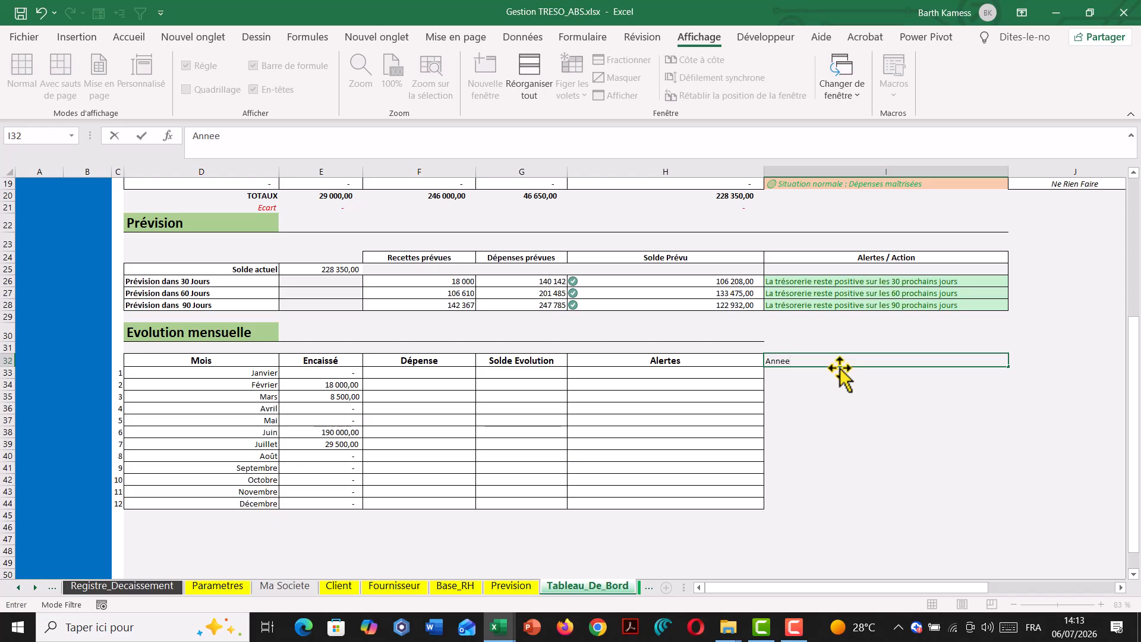
pyautogui.press('Return')
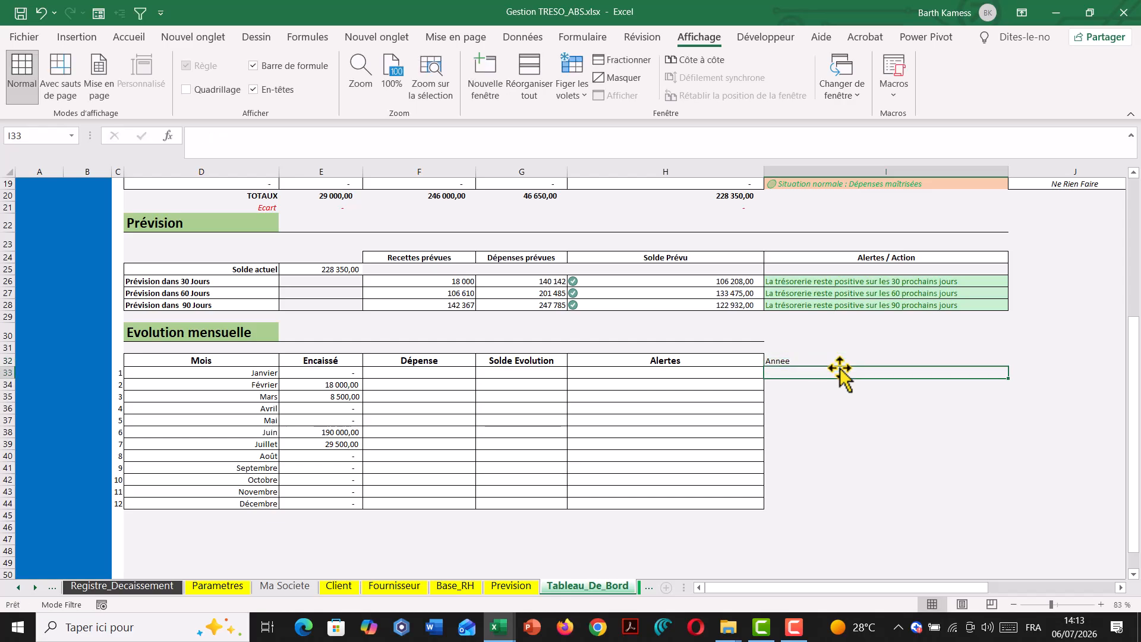
# Add a column headed "ANNEE" after the Mois column of the Registre_Encaissement table.
pyautogui.click(49, 584)
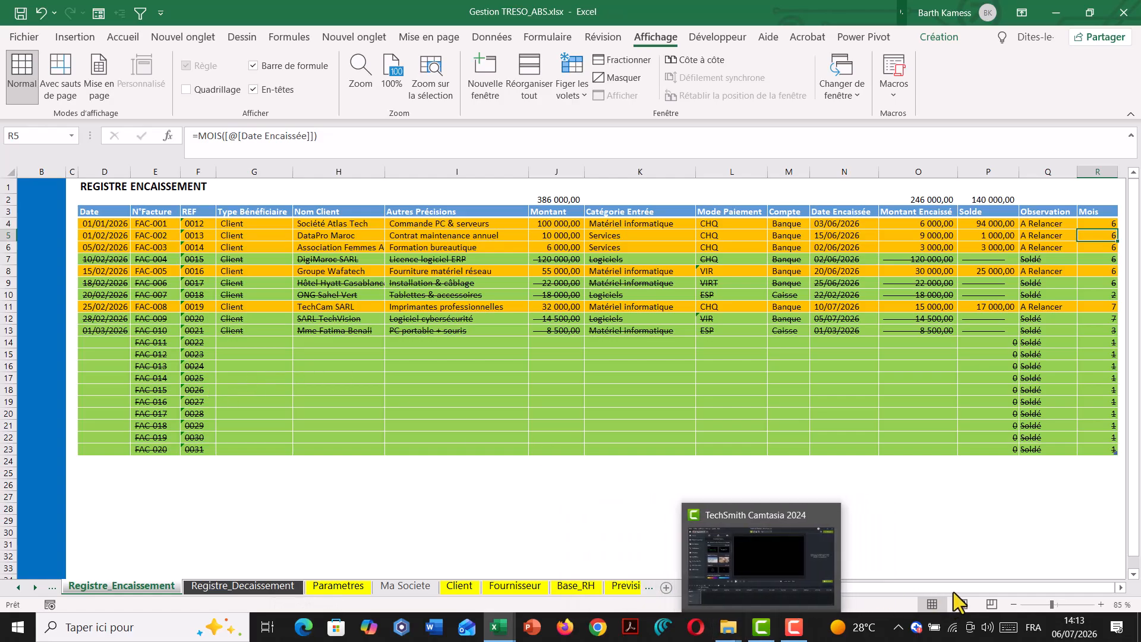
pyautogui.moveTo(958, 589); pyautogui.dragTo(1117, 594)
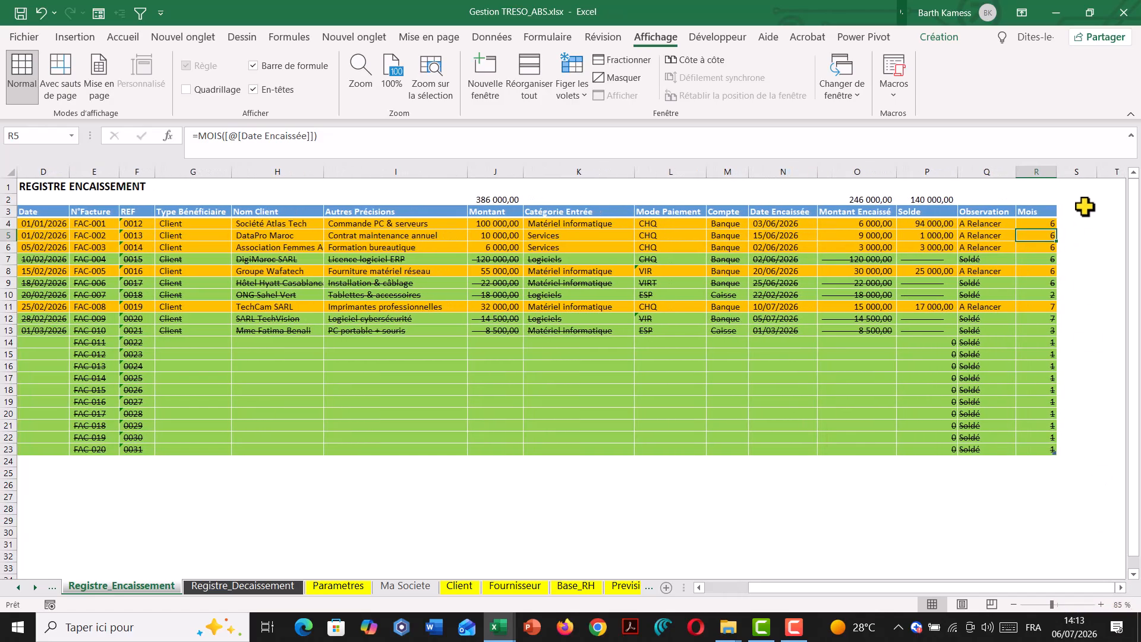
pyautogui.click(1069, 211)
pyautogui.write('ANNEE')
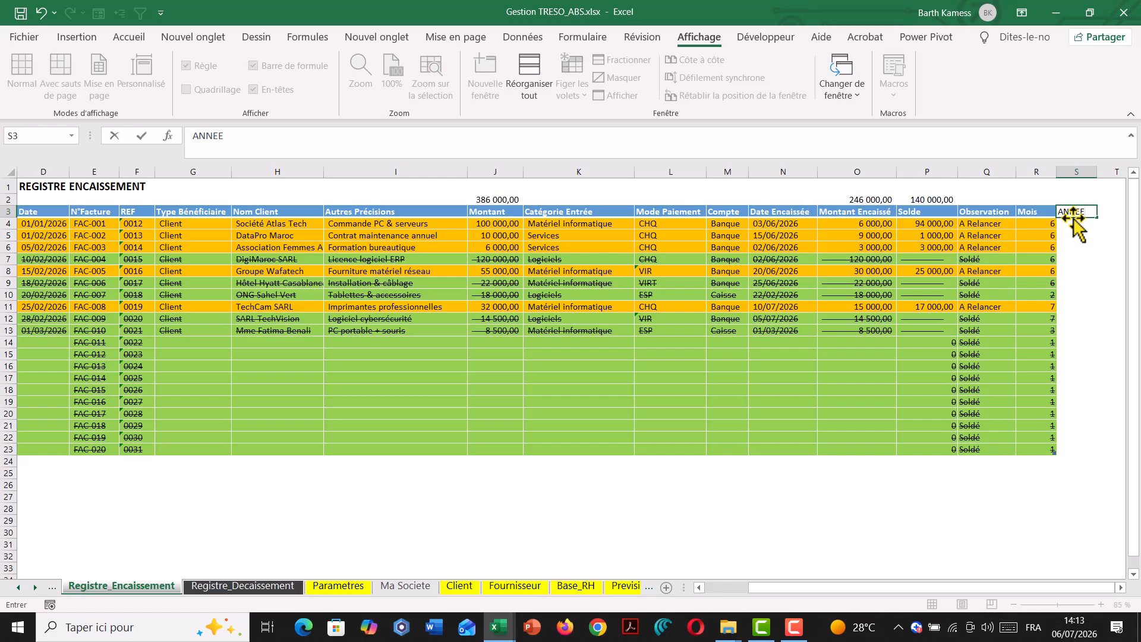
pyautogui.press('Return')
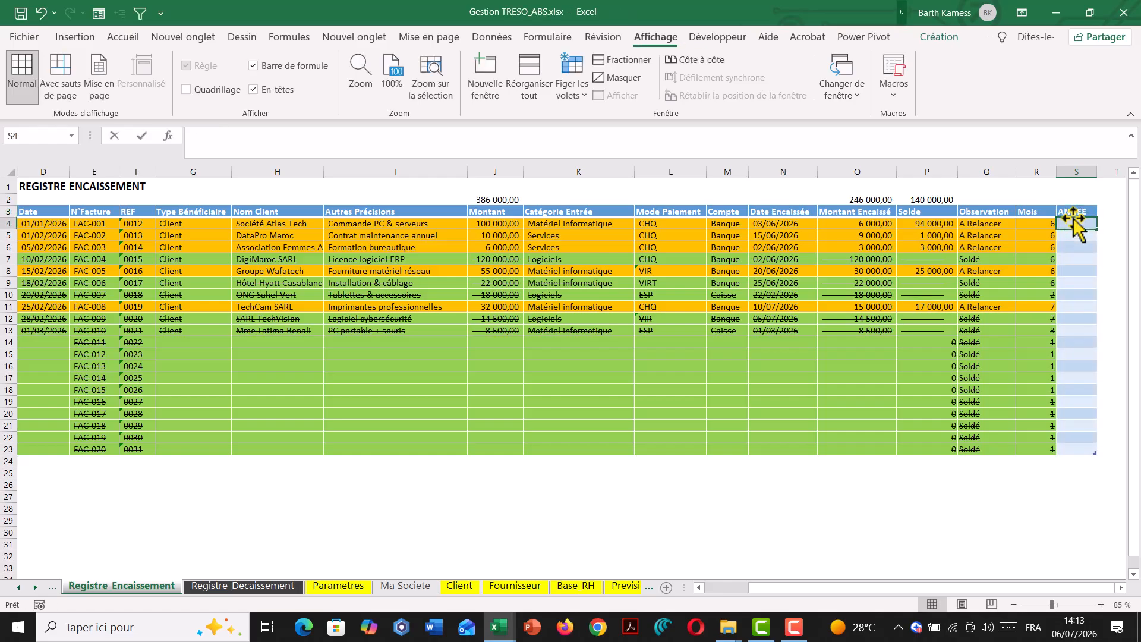
# Calculate the year of Date Encaissée with the ANNEE function in the new column and fill it down to row 23.
pyautogui.write('=a')
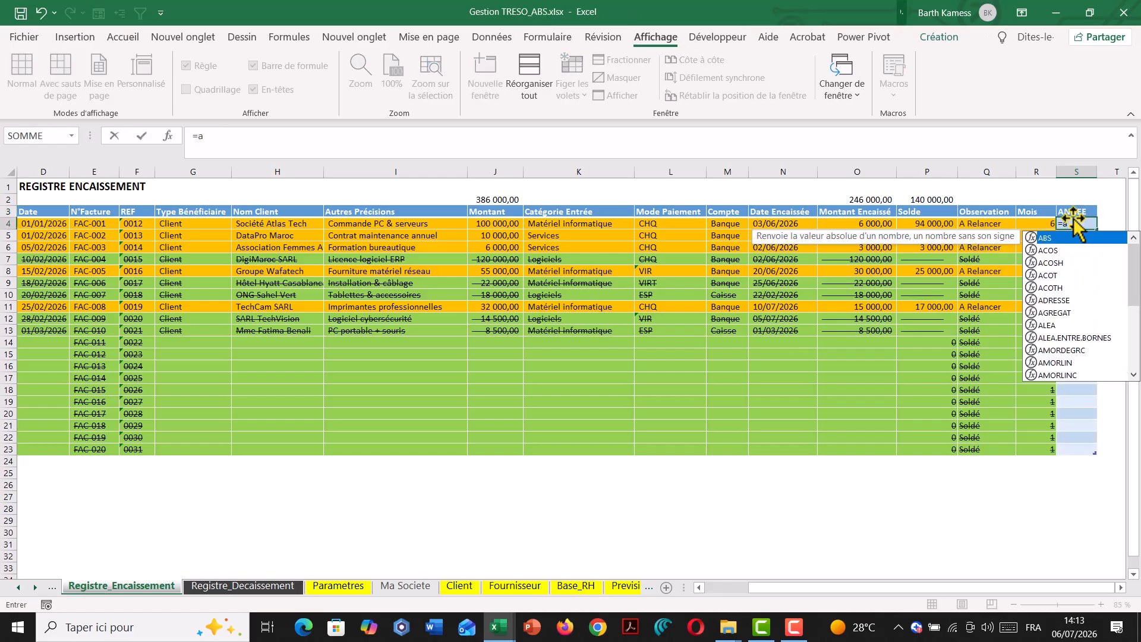
pyautogui.write('nn')
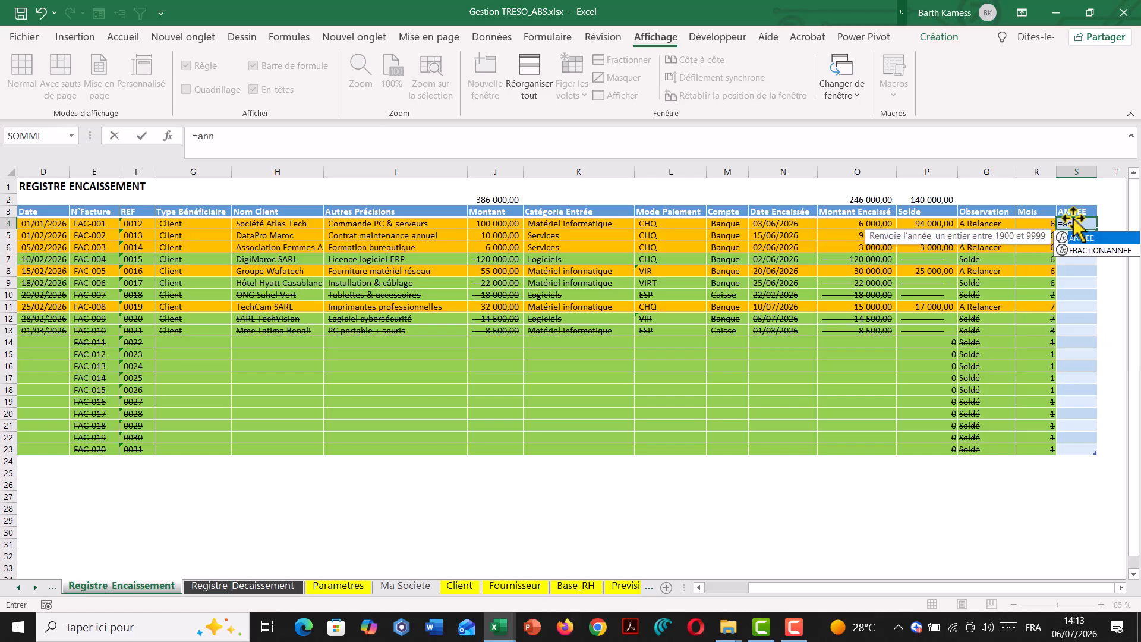
pyautogui.press('Tab')
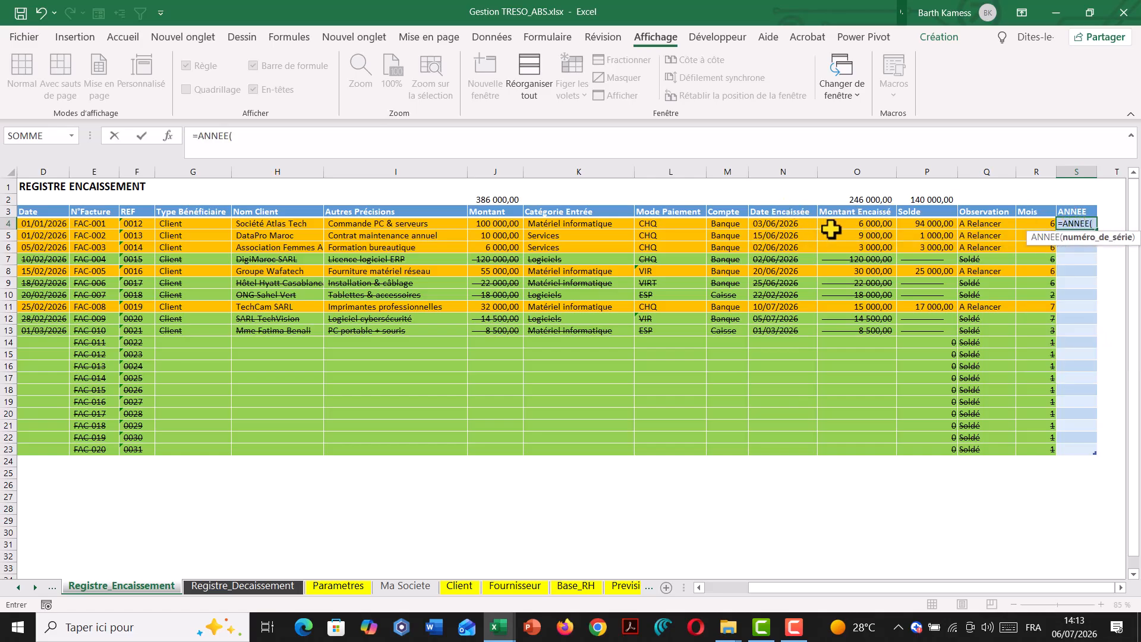
pyautogui.click(786, 223)
pyautogui.press('Return')
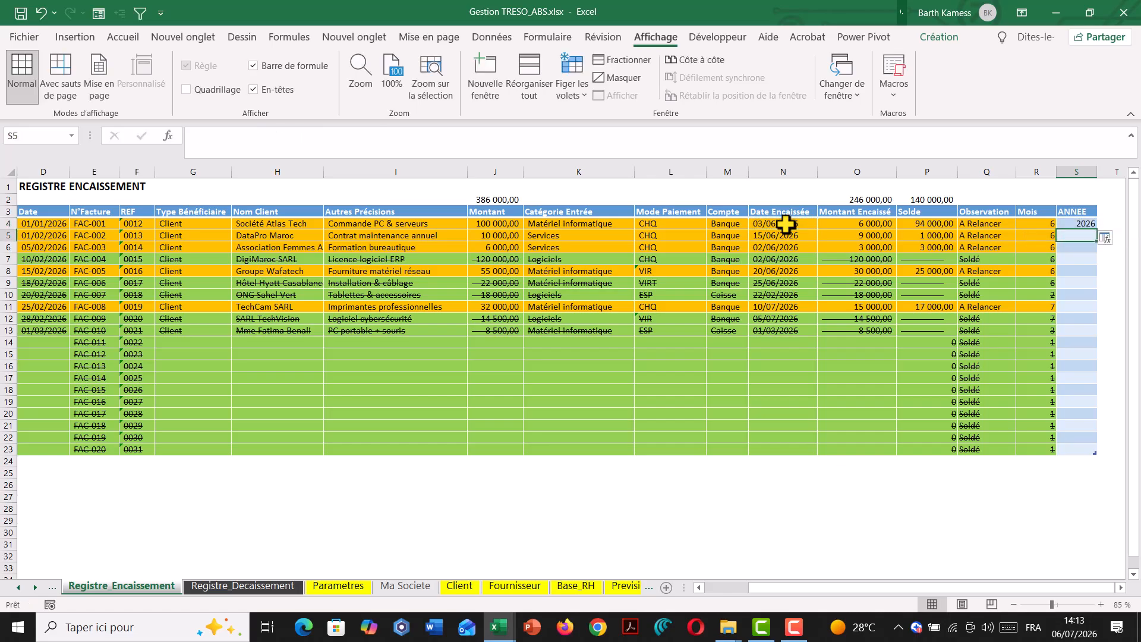
pyautogui.click(1085, 222)
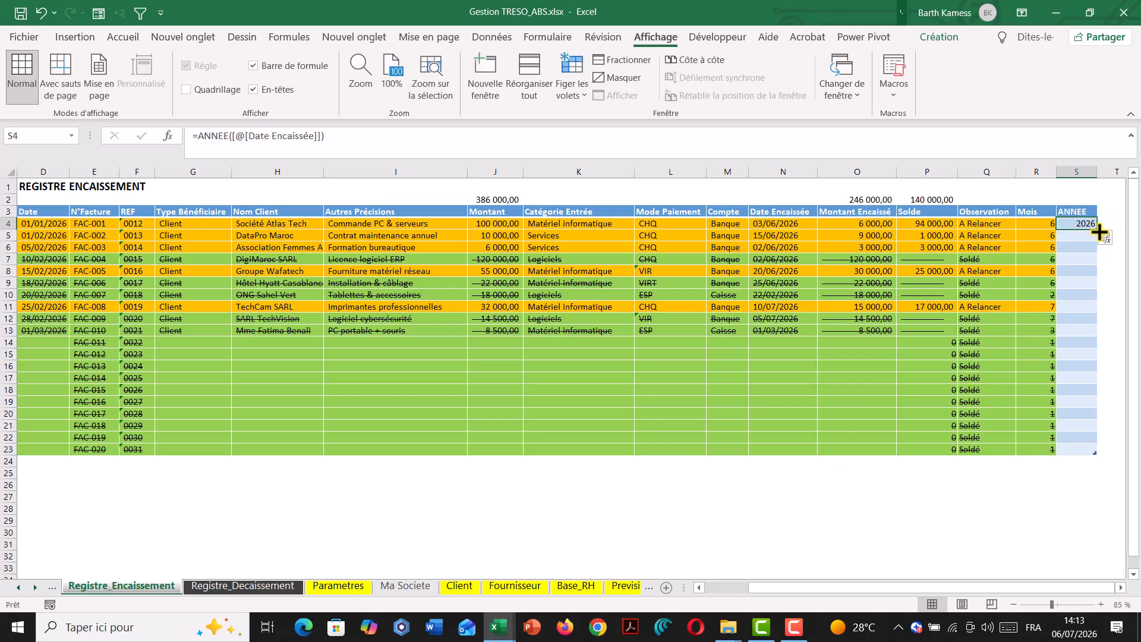
pyautogui.hotkey('ctrl', 'shift', 'Down')
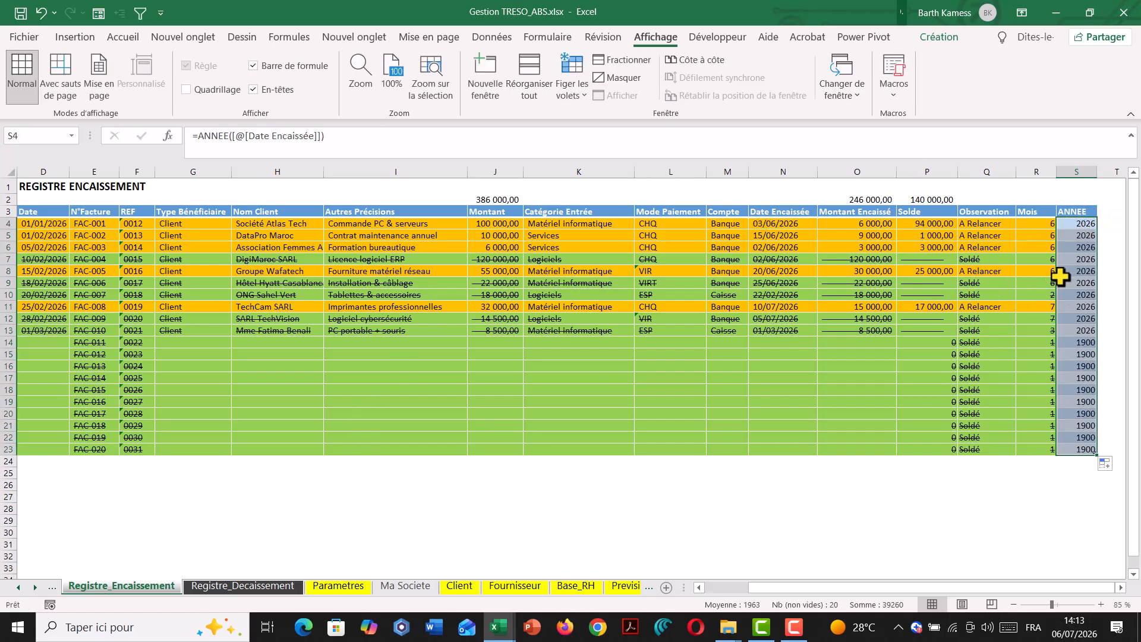
# Extend the "A Relancer" conditional formatting rule of the receipts register to the range $D$4:$S$23, including the ANNEE column.
pyautogui.click(1032, 246)
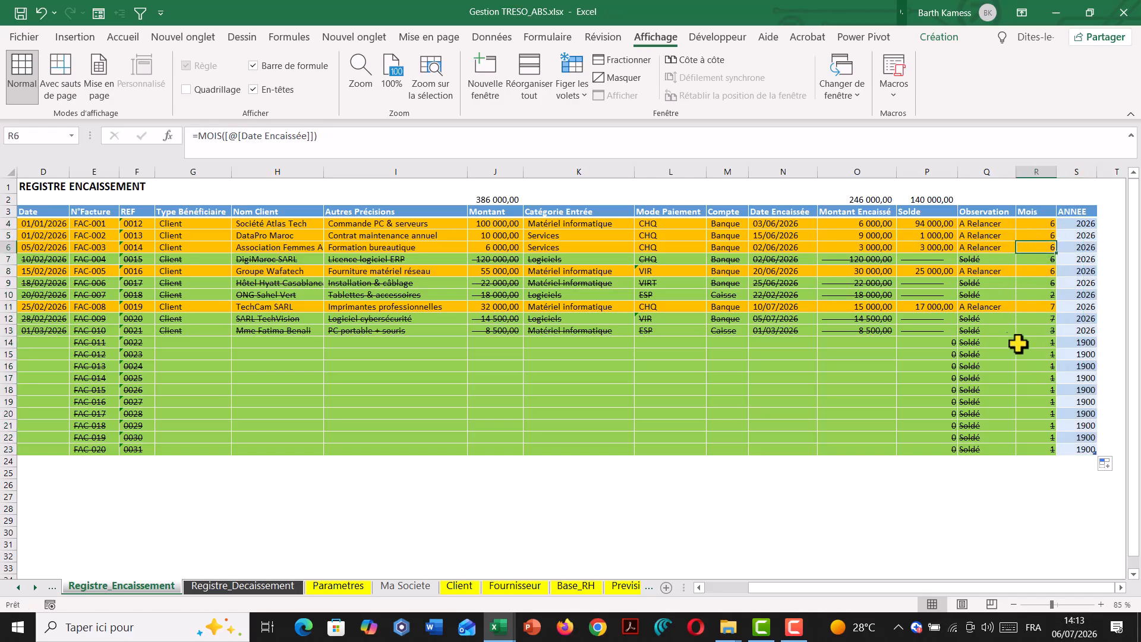
pyautogui.click(1012, 306)
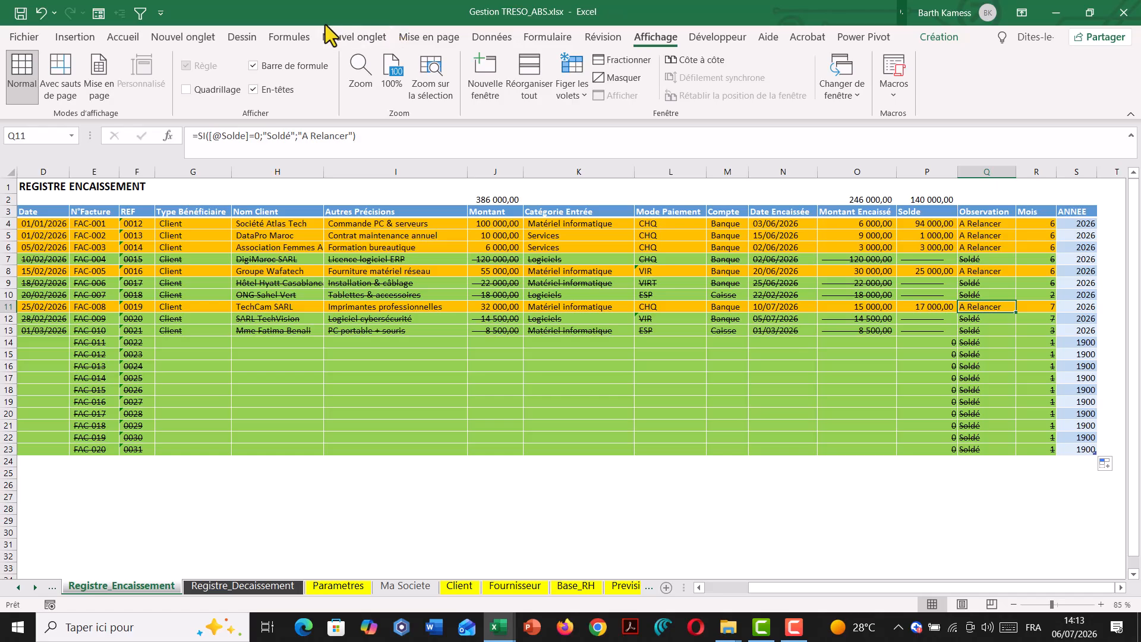
pyautogui.click(126, 37)
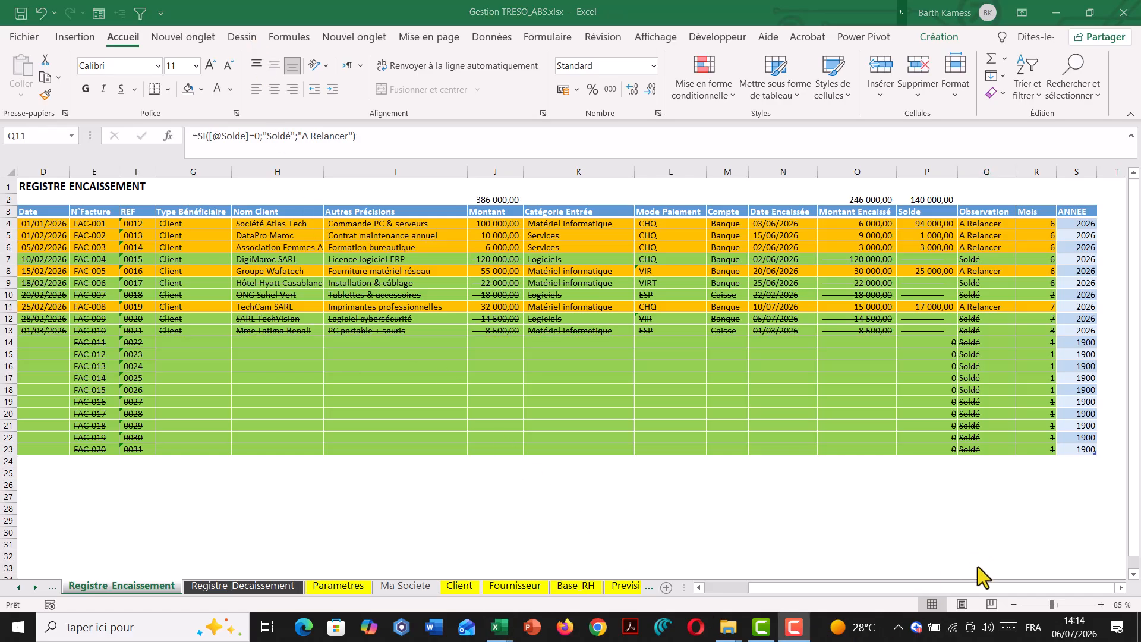
pyautogui.click(134, 35)
pyautogui.click(703, 77)
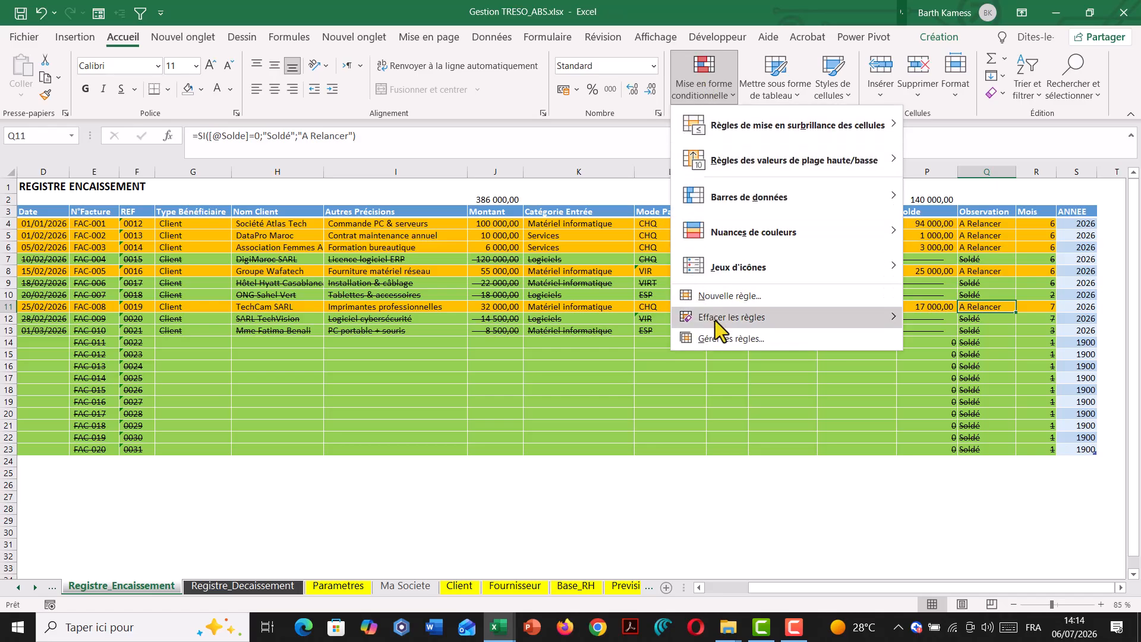
pyautogui.click(723, 340)
pyautogui.click(349, 386)
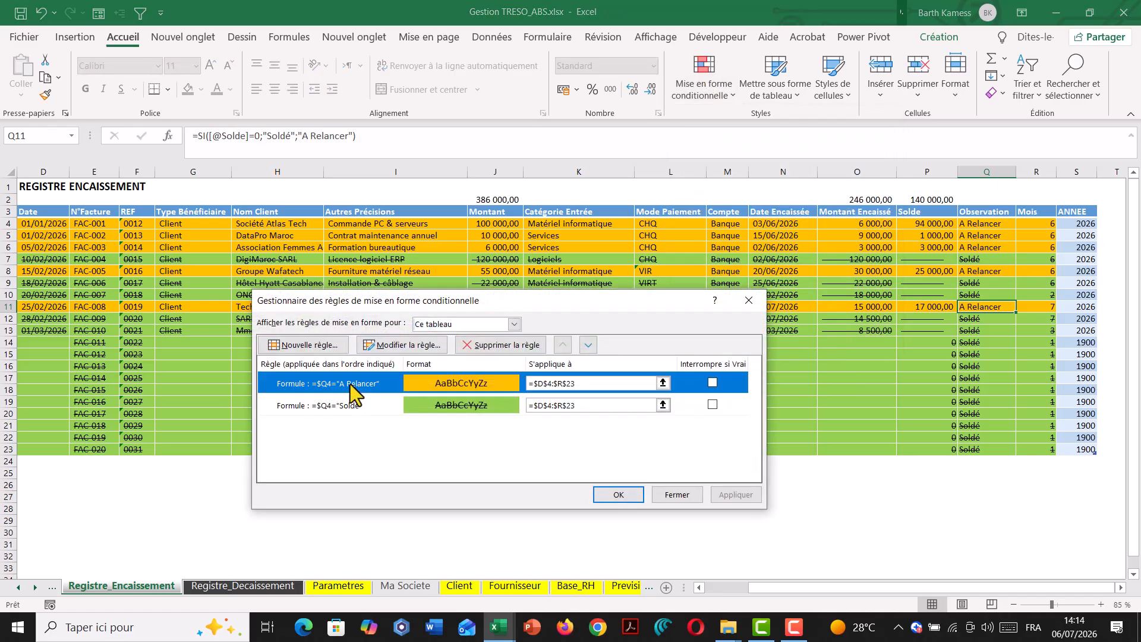
pyautogui.click(376, 347)
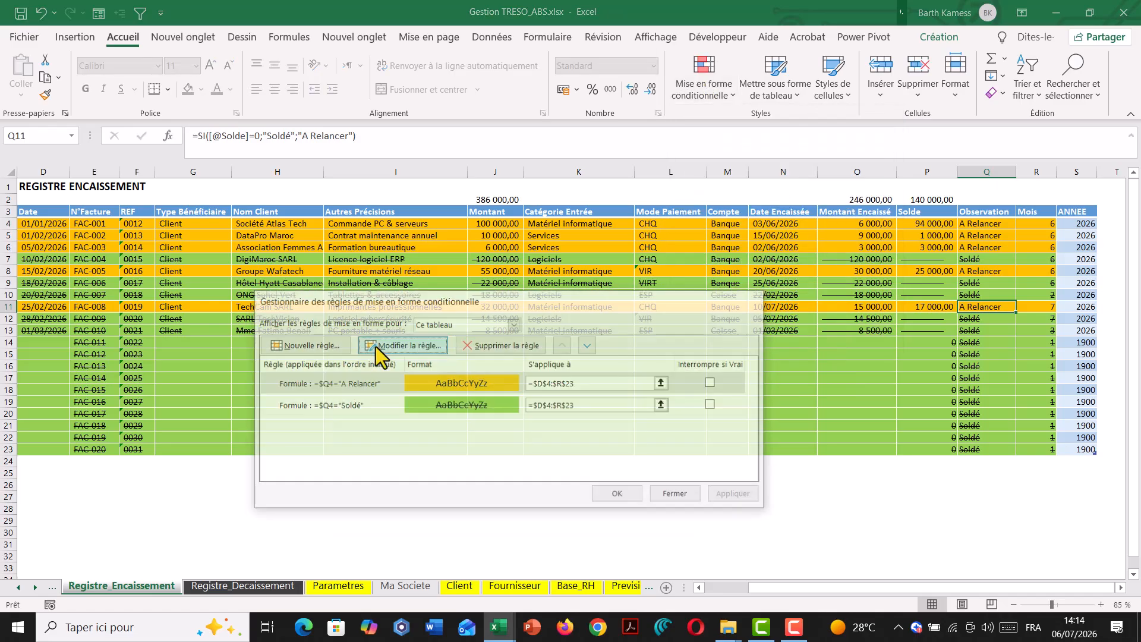
pyautogui.click(674, 520)
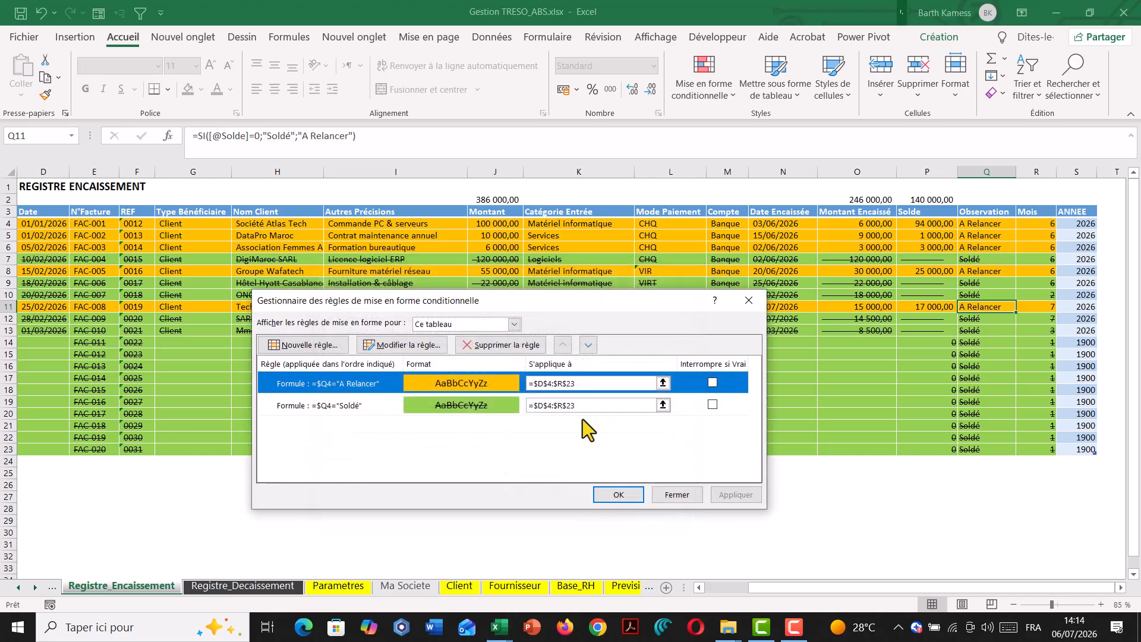
pyautogui.click(574, 383)
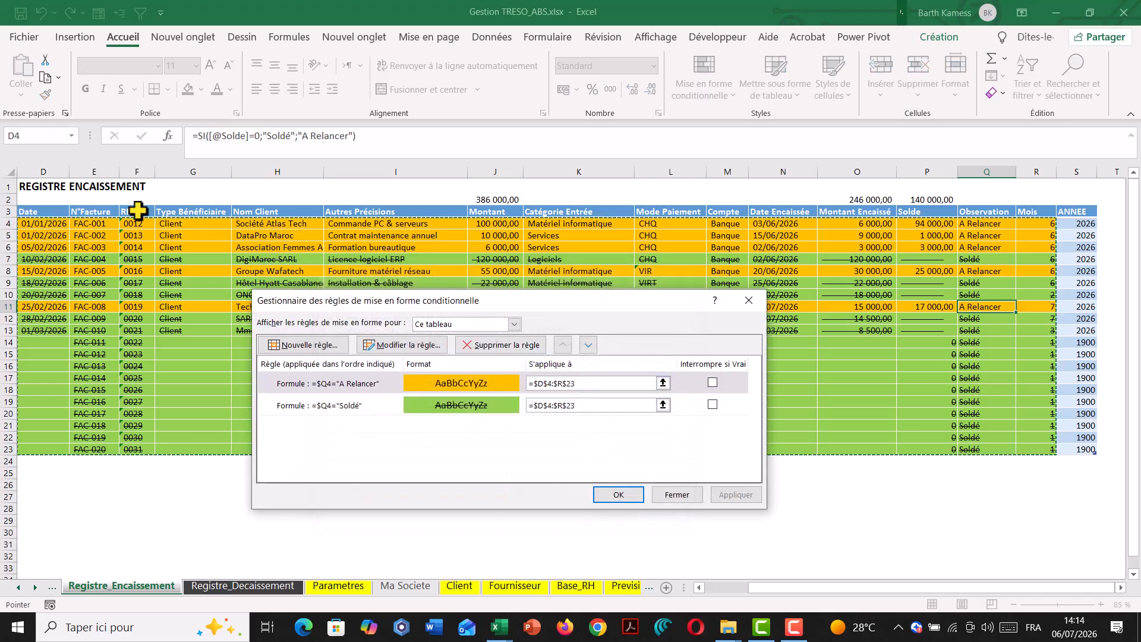
pyautogui.moveTo(37, 224); pyautogui.dragTo(1082, 450)
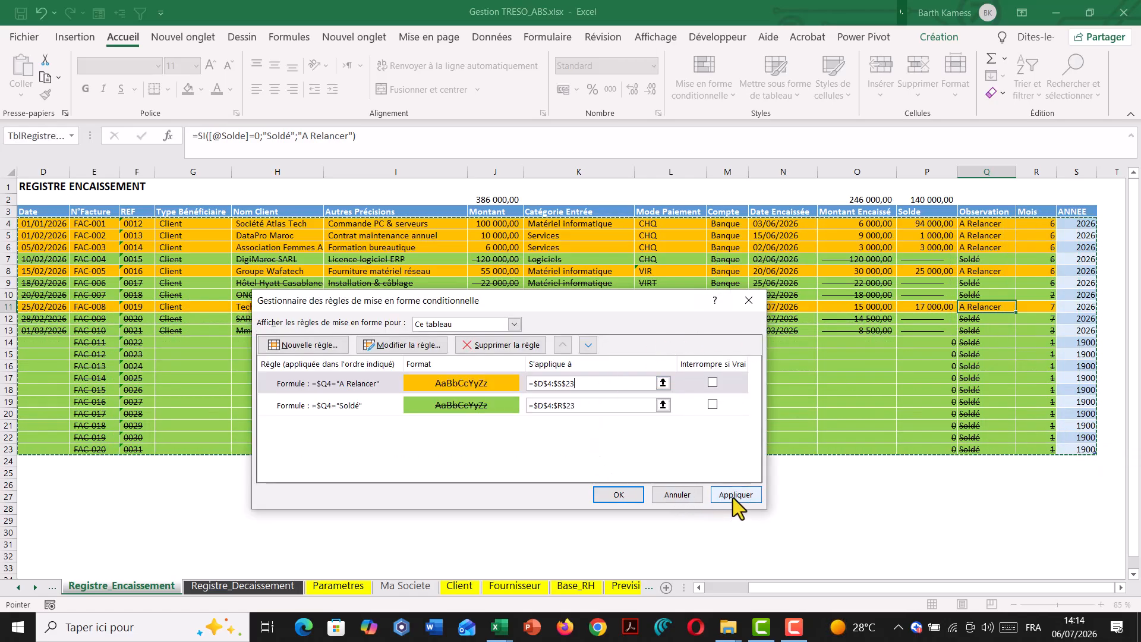
# Extend the "Soldé" conditional formatting rule to $D$4:$S$23 and apply the rule changes.
pyautogui.click(582, 407)
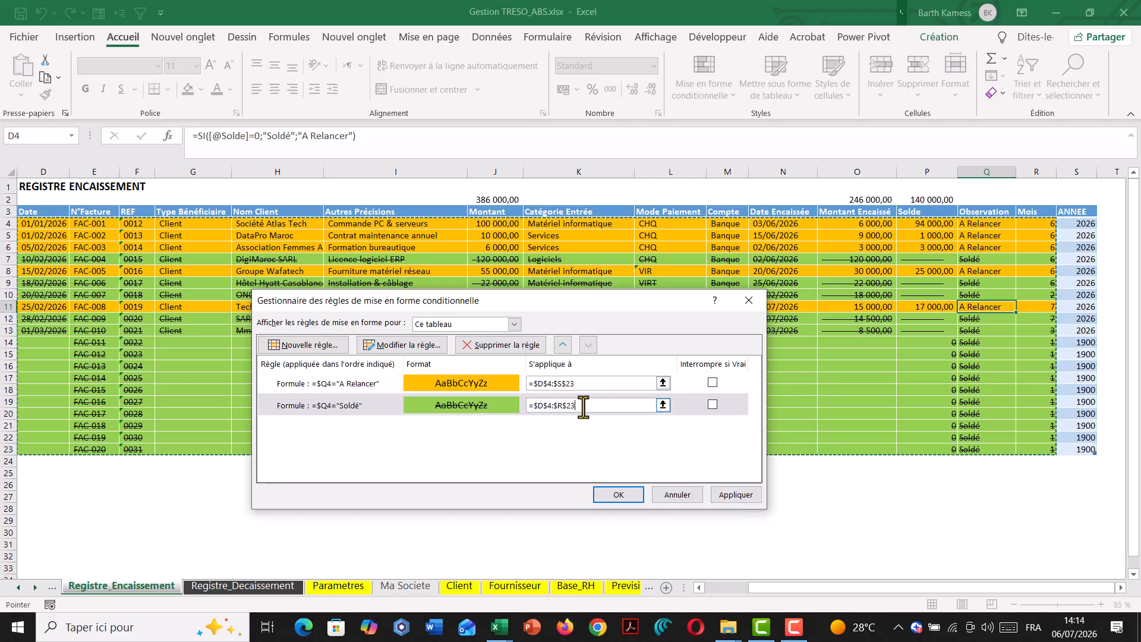
pyautogui.click(46, 223)
pyautogui.moveTo(47, 223); pyautogui.dragTo(1063, 448)
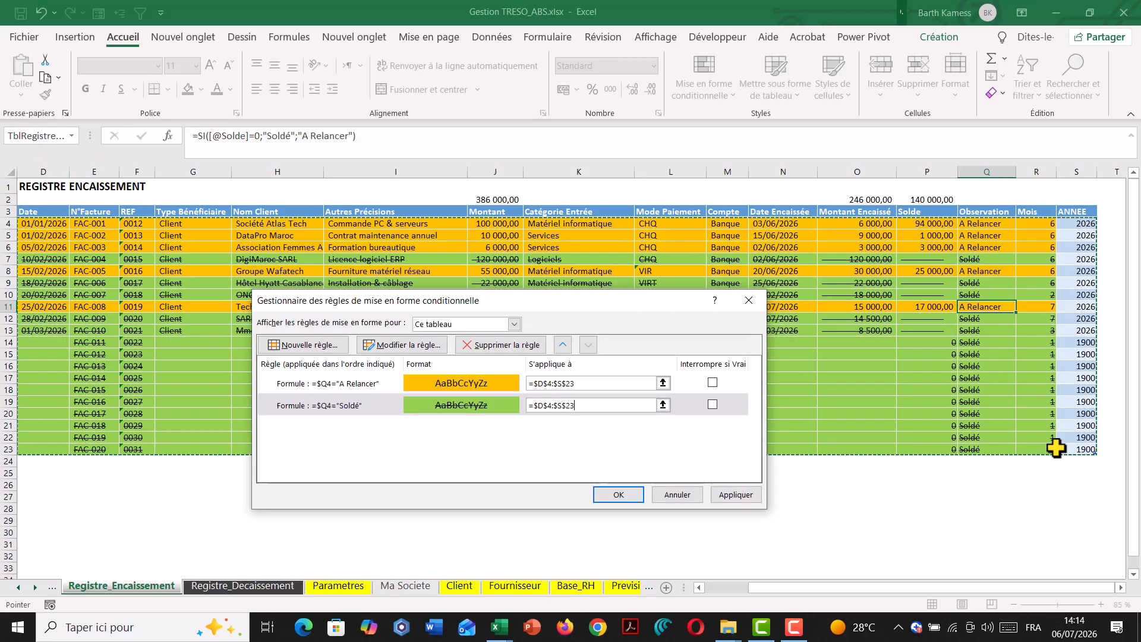
pyautogui.click(728, 499)
pyautogui.click(632, 497)
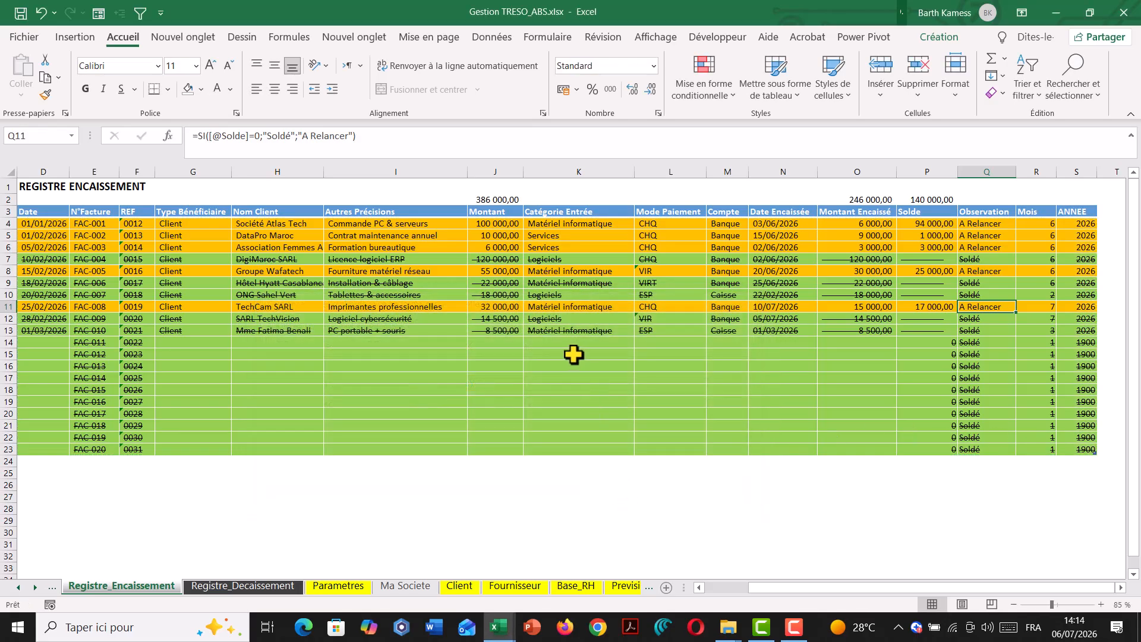
# On the Tableau_De_Bord sheet, enter =ANNEE(AUJOURDHUI()) in I33 under Annee and fill it down to the Décembre row.
pyautogui.click(626, 587)
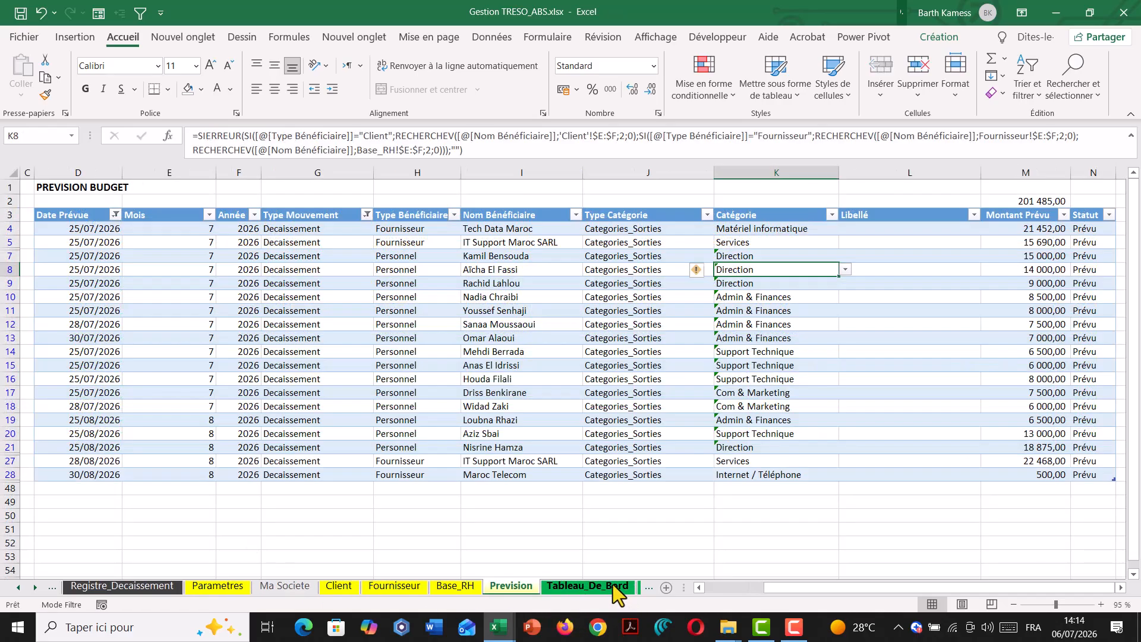
pyautogui.click(612, 585)
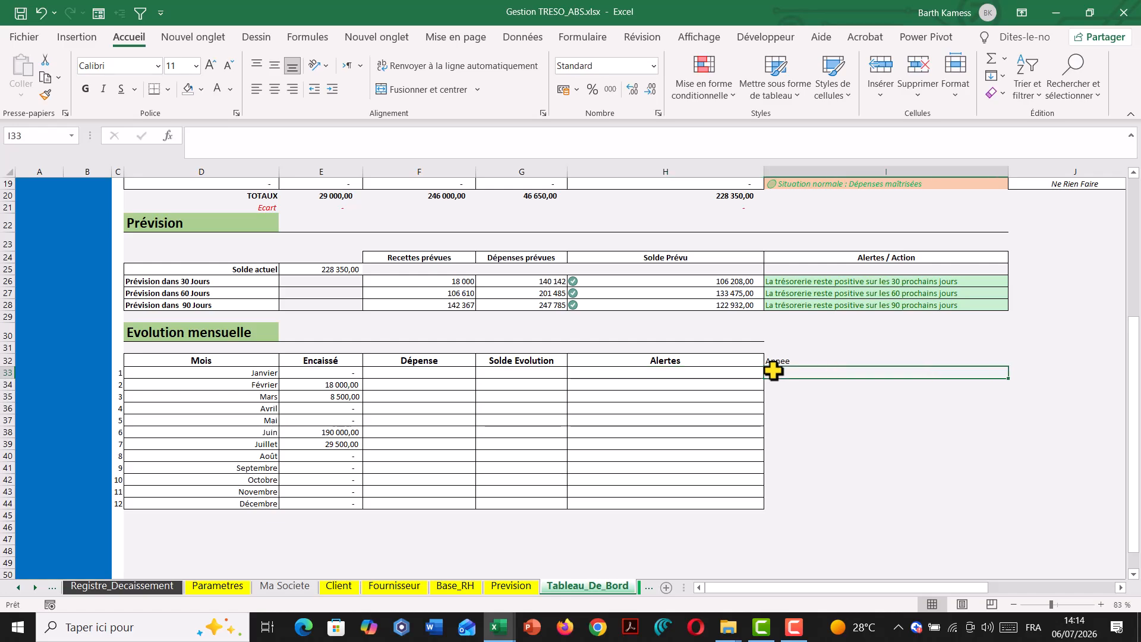
pyautogui.write('=ane')
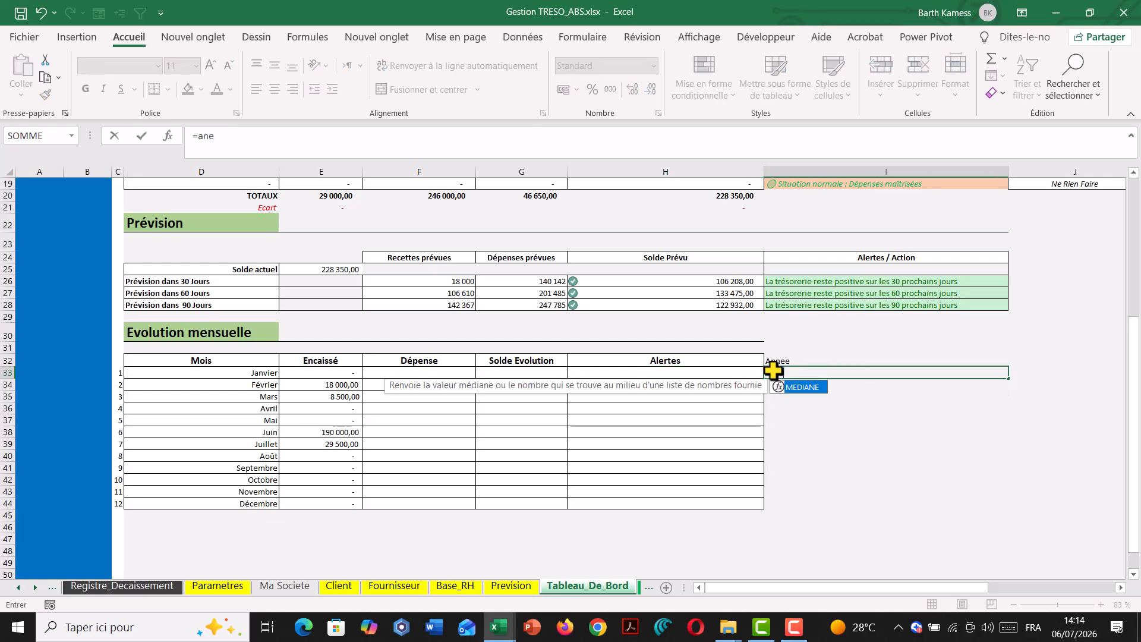
pyautogui.press('BackSpace')
pyautogui.press('Tab')
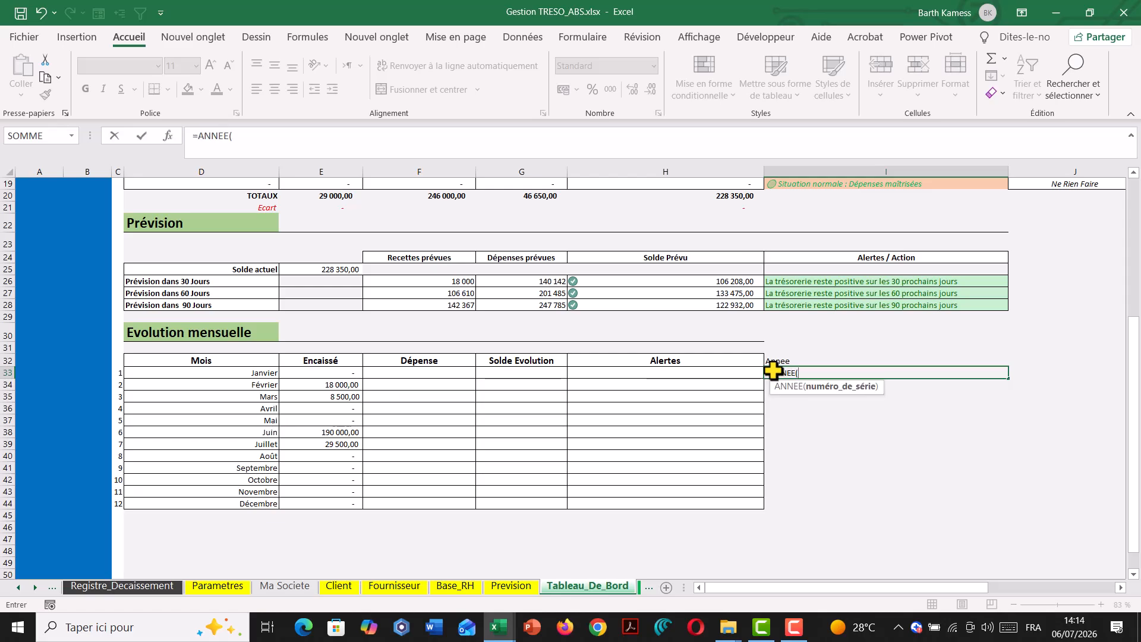
pyautogui.write('au')
pyautogui.press('Tab')
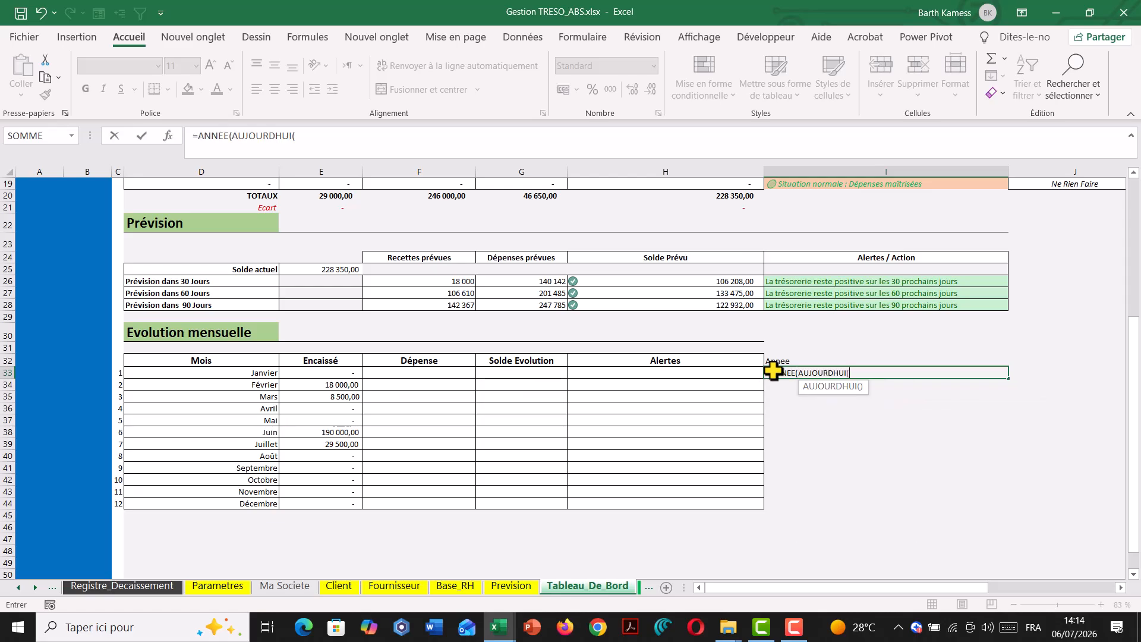
pyautogui.write('))')
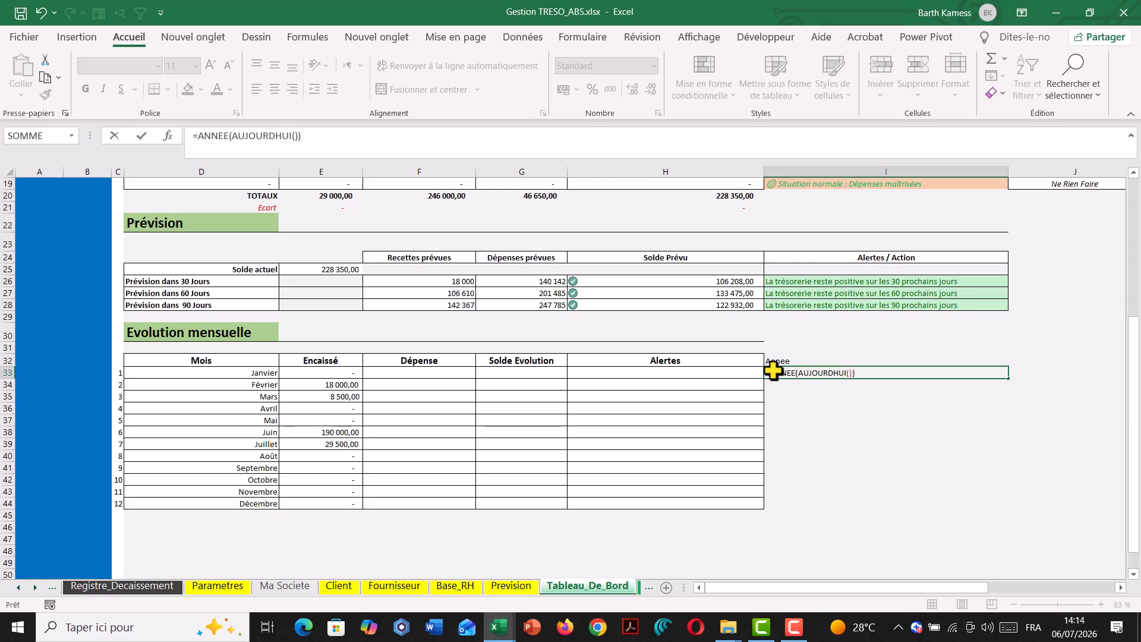
pyautogui.press('Return')
pyautogui.click(772, 371)
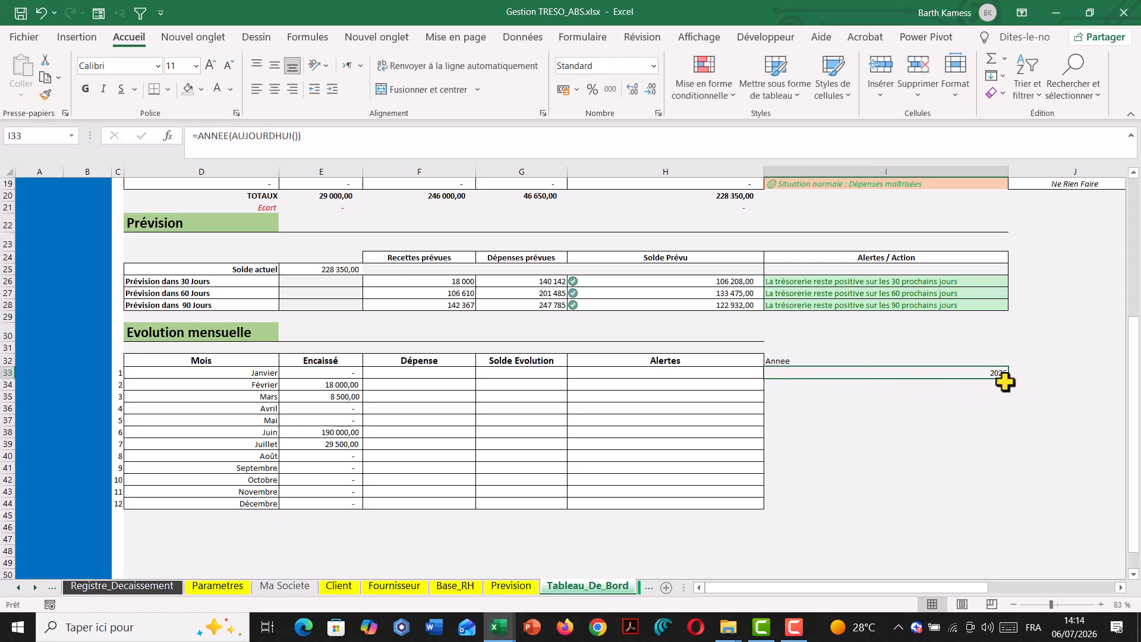
pyautogui.moveTo(1010, 380); pyautogui.dragTo(981, 509)
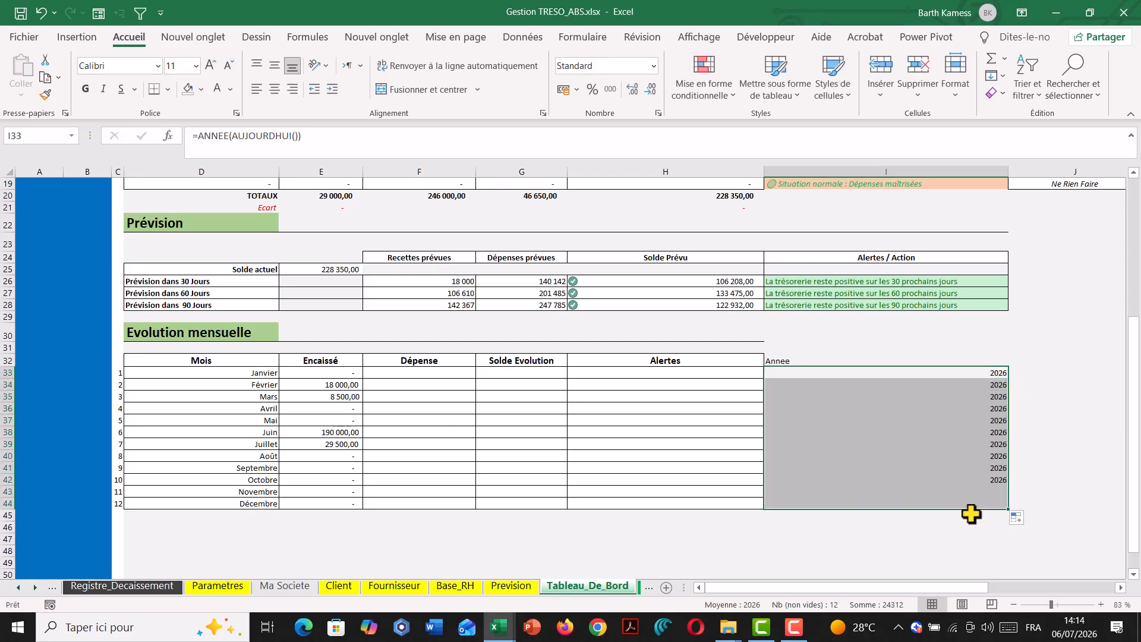
# Add TblRegistreEncaissement[ANNEE] as the second criteria range in the Janvier Encaissé SOMME.SI.ENS formula.
pyautogui.click(352, 373)
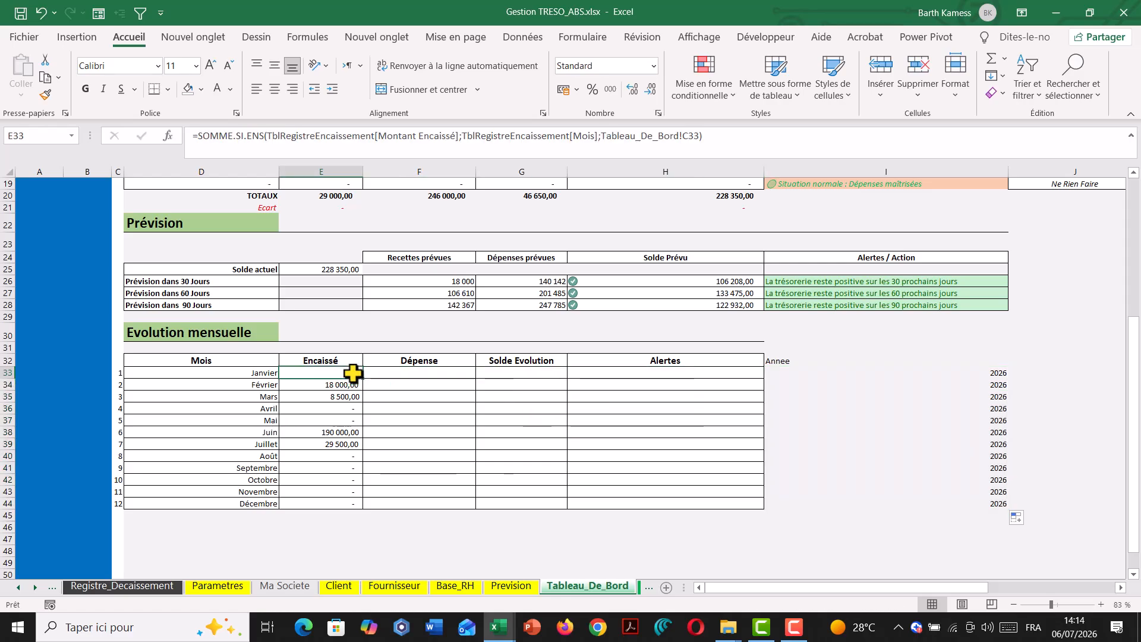
pyautogui.click(699, 135)
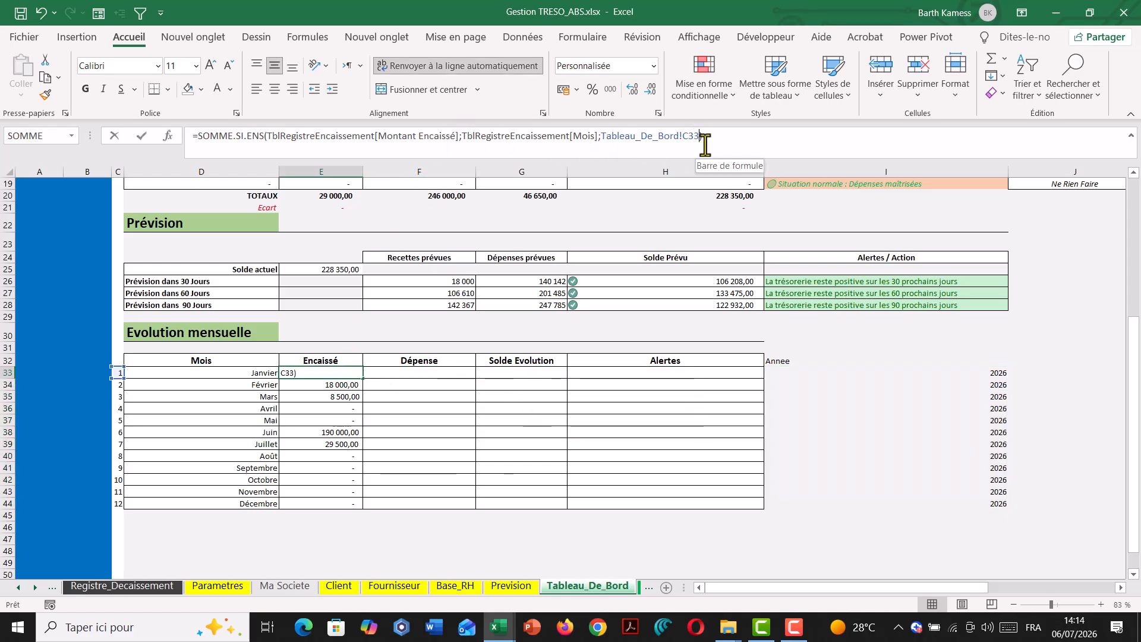
pyautogui.write(';')
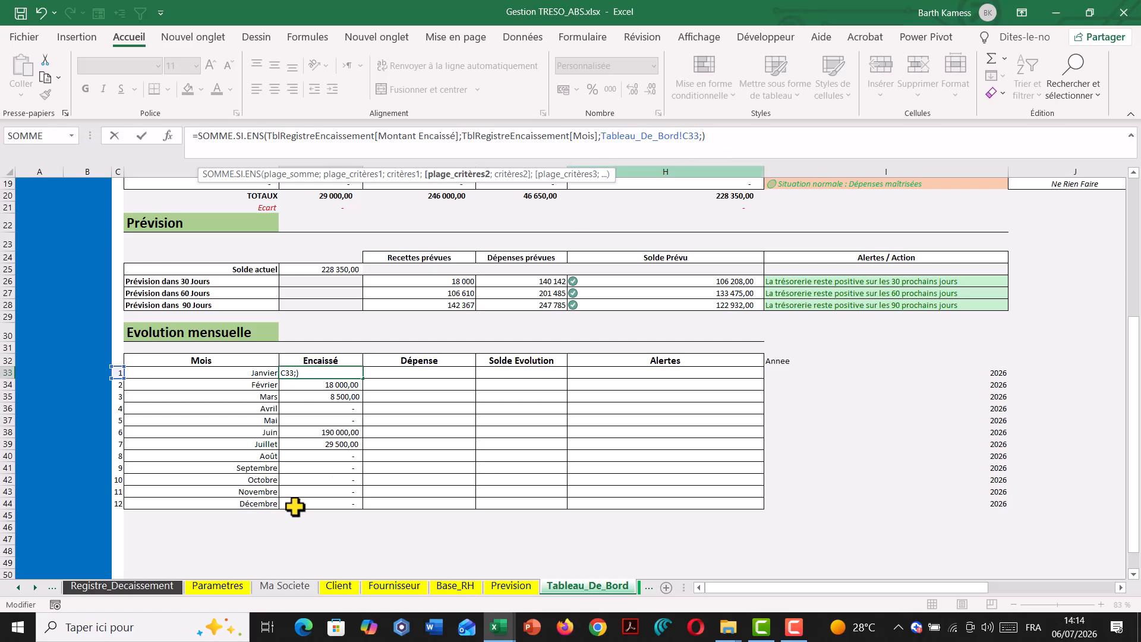
pyautogui.click(51, 587)
pyautogui.click(77, 586)
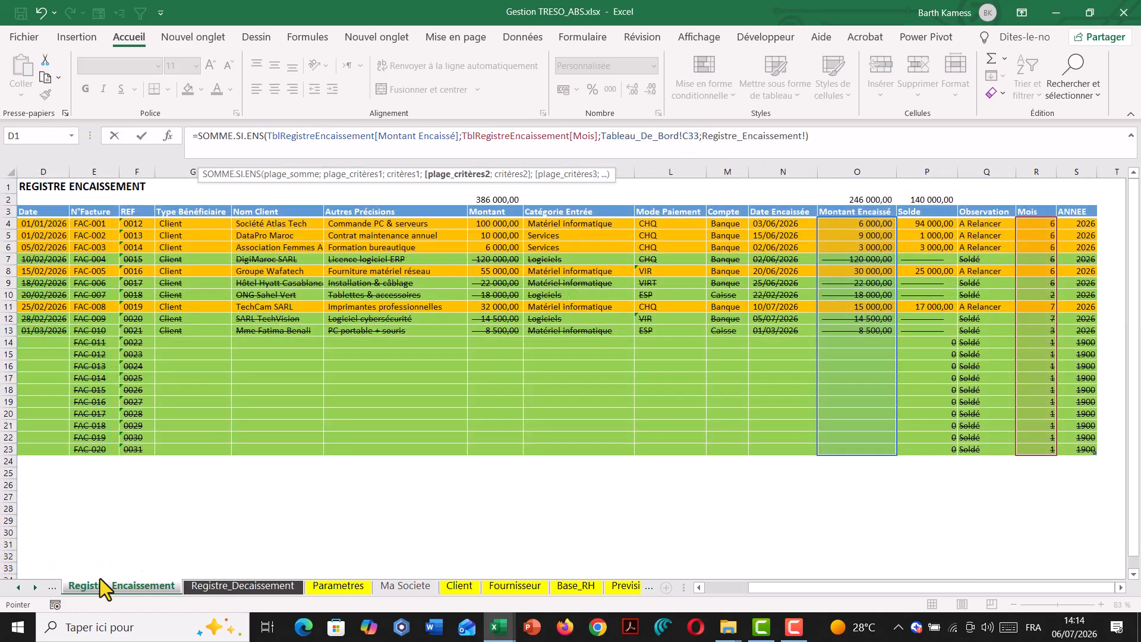
pyautogui.click(1080, 207)
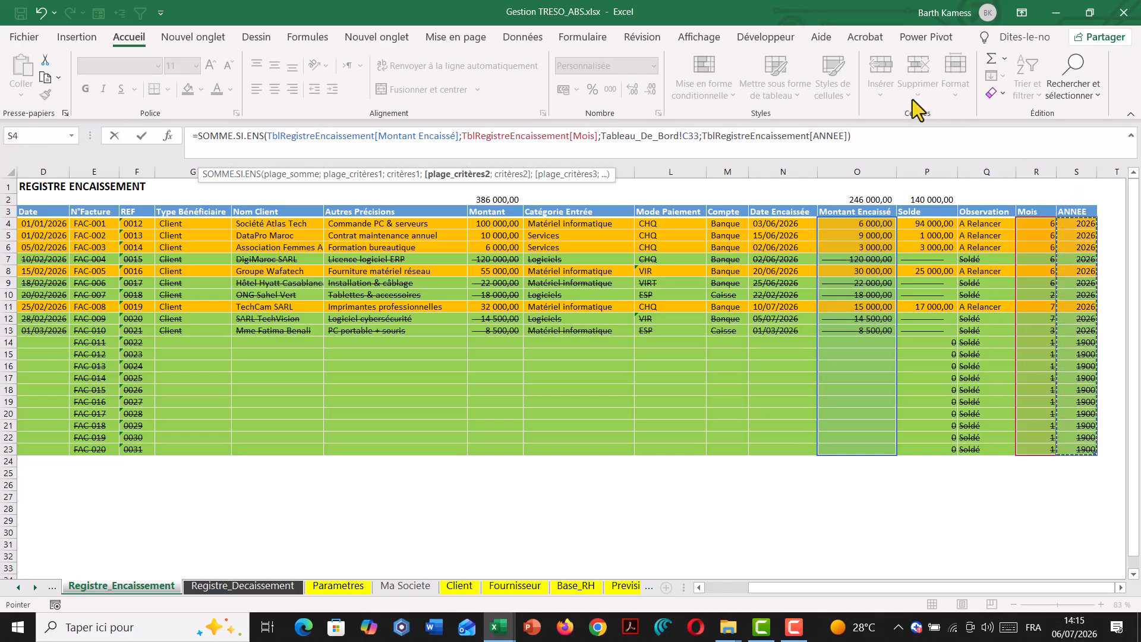
pyautogui.write(';')
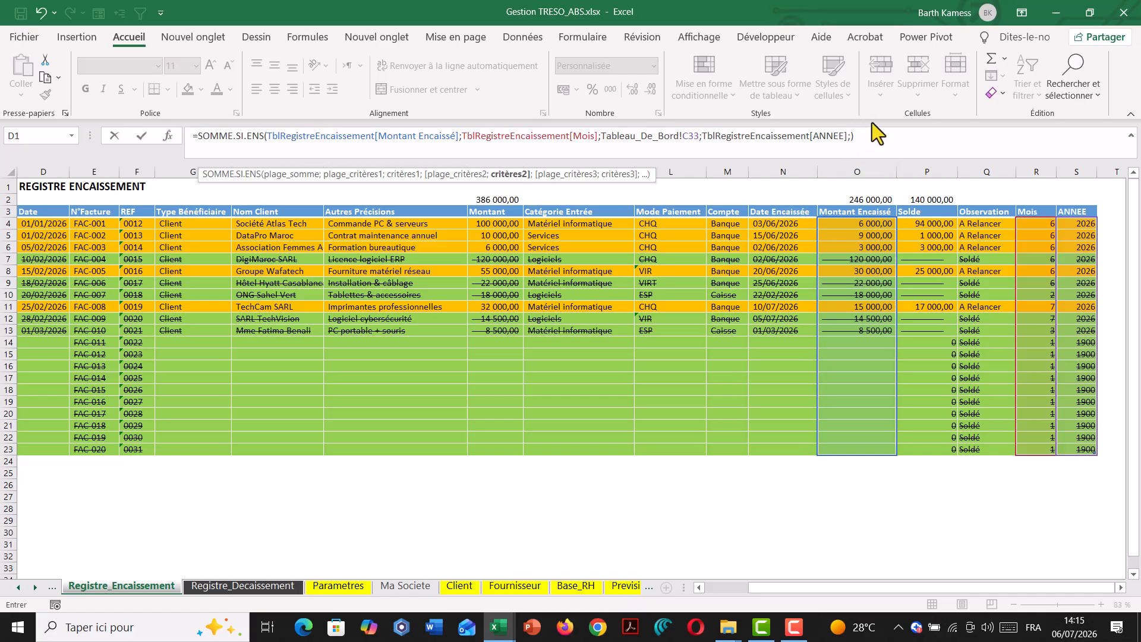
pyautogui.write('an')
pyautogui.press('BackSpace')
pyautogui.press('BackSpace')
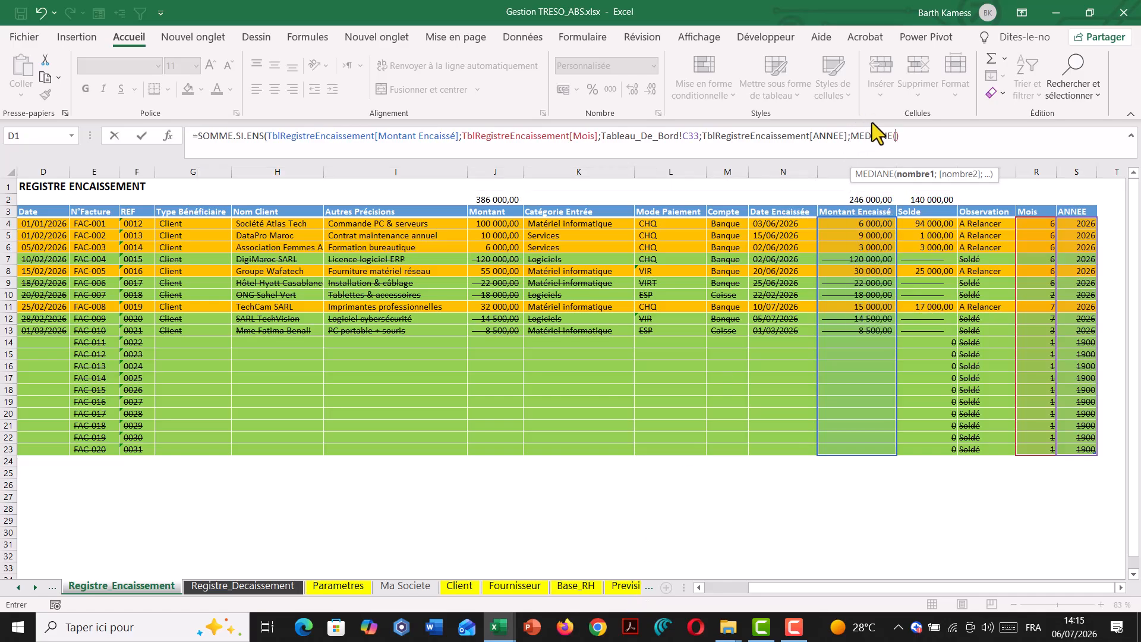
pyautogui.write('MED')
pyautogui.press('BackSpace')
pyautogui.press('BackSpace')
pyautogui.press('BackSpace')
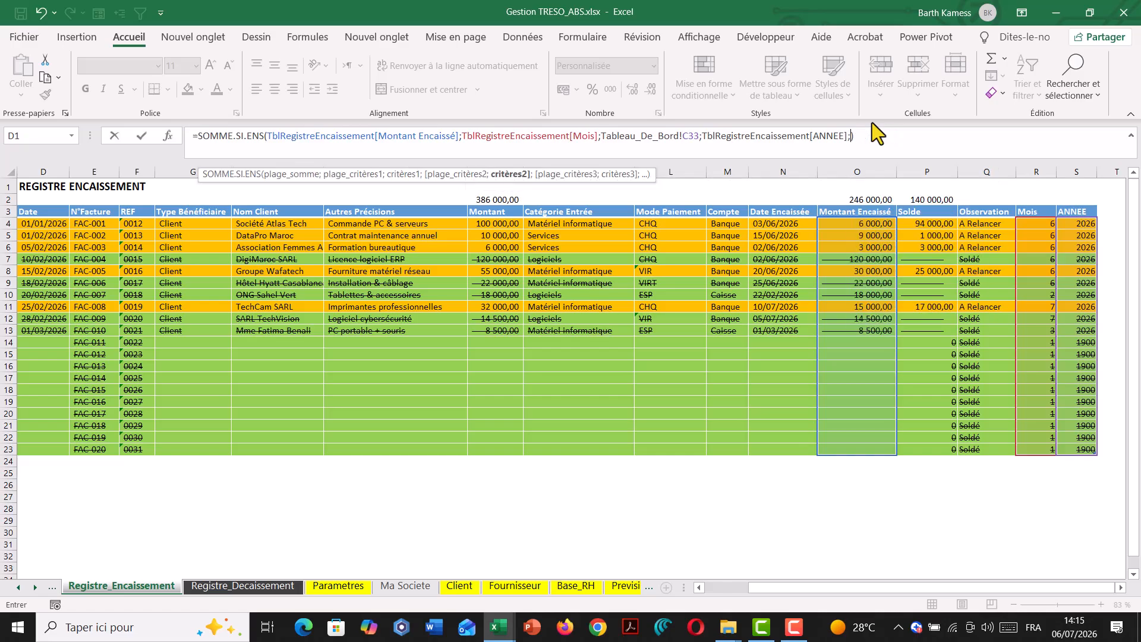
# Enter ANNEE(AUJOURDHUI()) as the second criterion of the Janvier Encaissé formula and try to validate the formula.
pyautogui.write('ann')
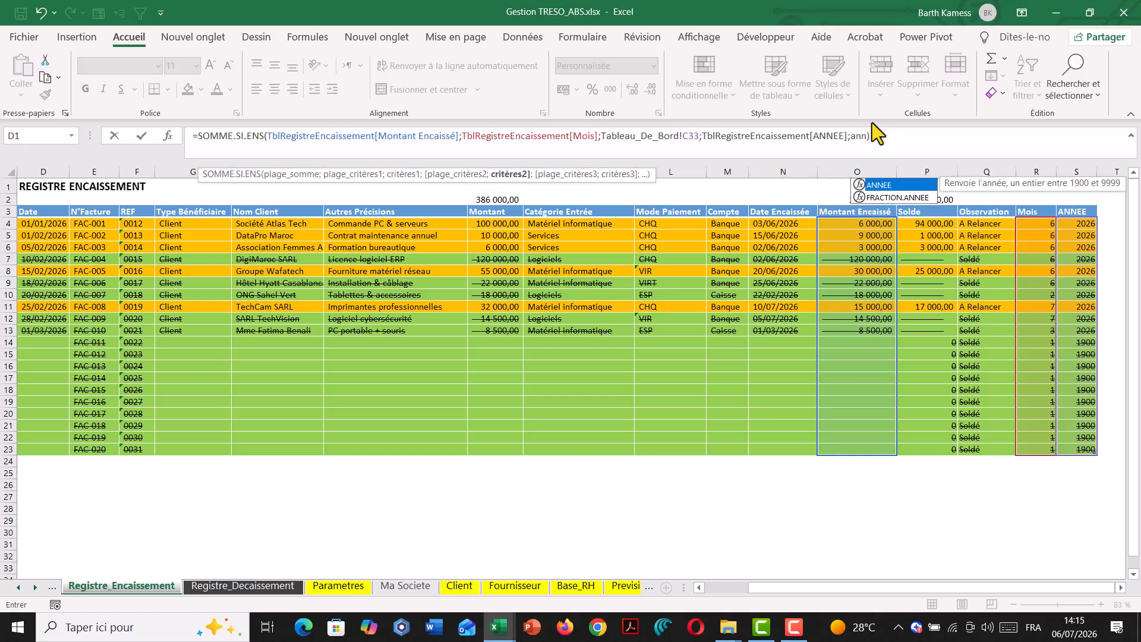
pyautogui.write('e')
pyautogui.press('Tab')
pyautogui.write('a')
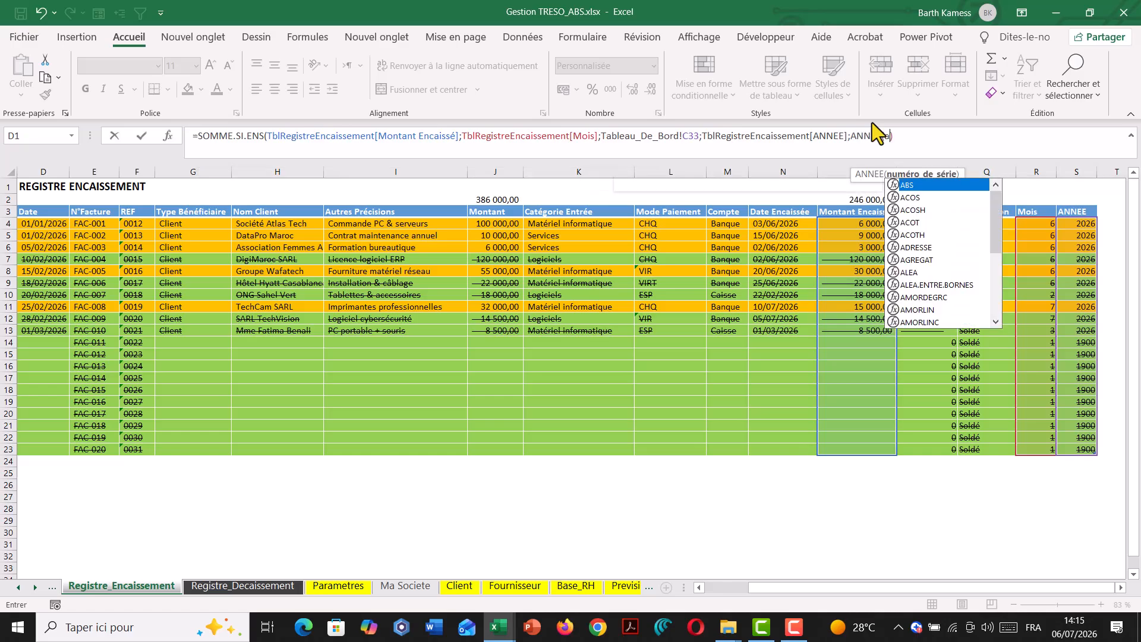
pyautogui.write('u')
pyautogui.press('Tab')
pyautogui.write('))')
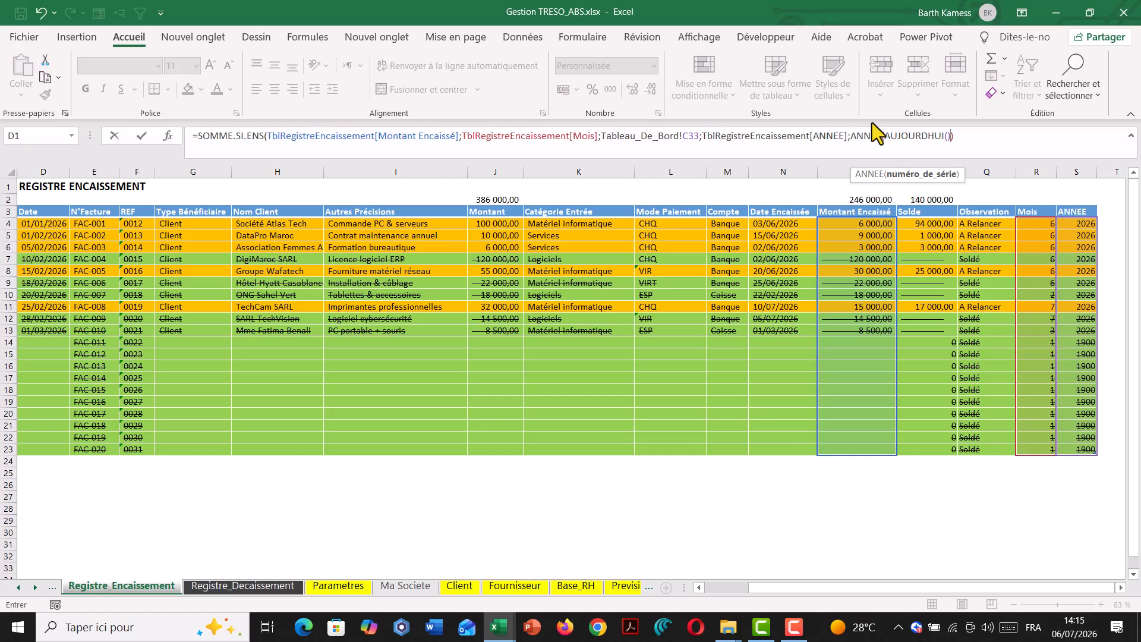
pyautogui.press('Return')
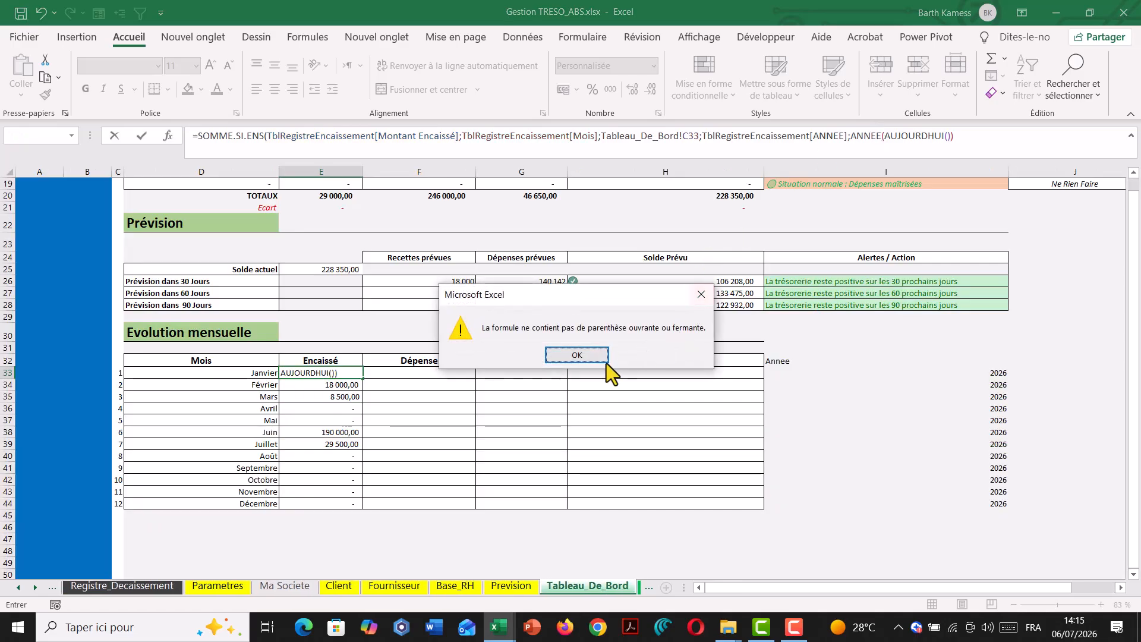
# Complete the Janvier Encaissé formula with the criterion ANNEE(AUJOURDHUI()) and both closing parentheses, and fill it down to the Décembre row.
pyautogui.click(586, 351)
pyautogui.click(960, 140)
pyautogui.moveTo(884, 137); pyautogui.dragTo(965, 141)
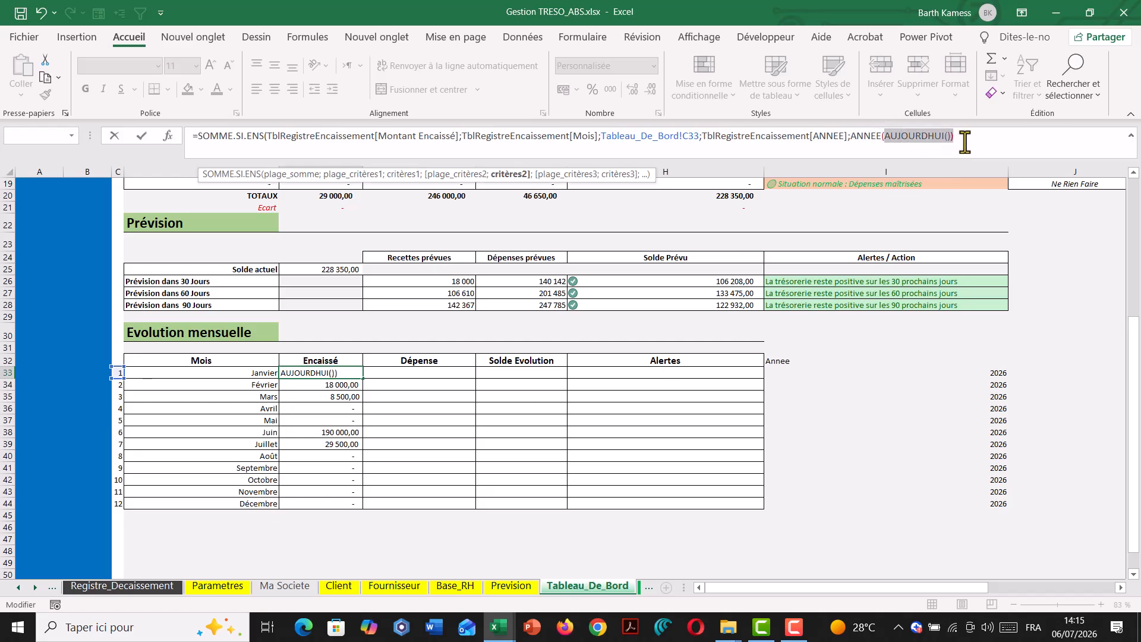
pyautogui.write('au')
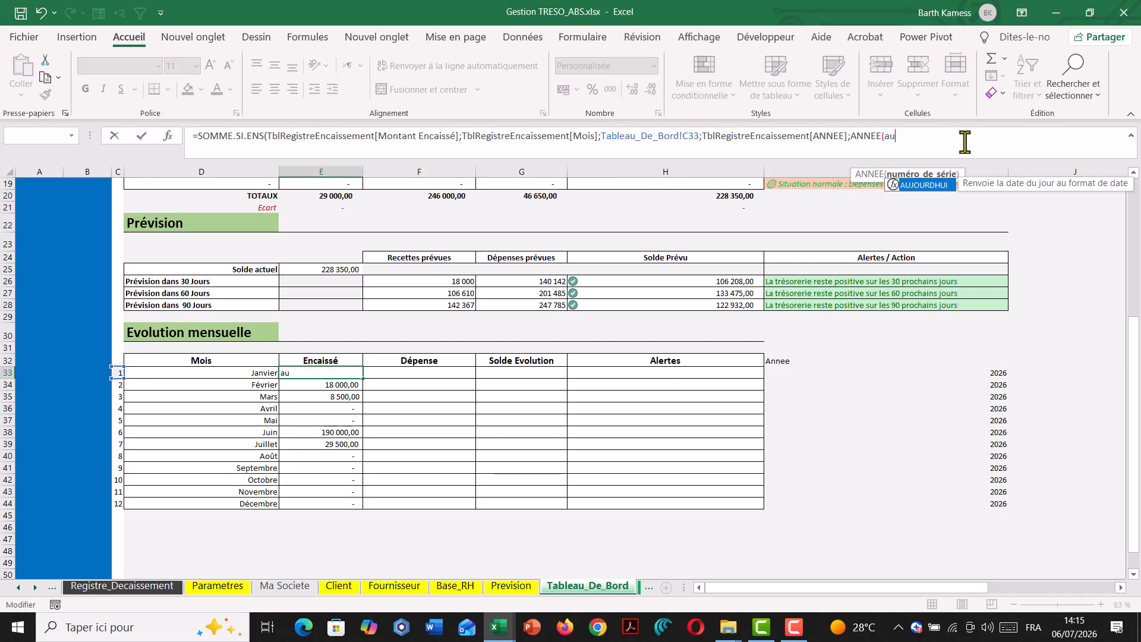
pyautogui.press('Tab')
pyautogui.write(')')
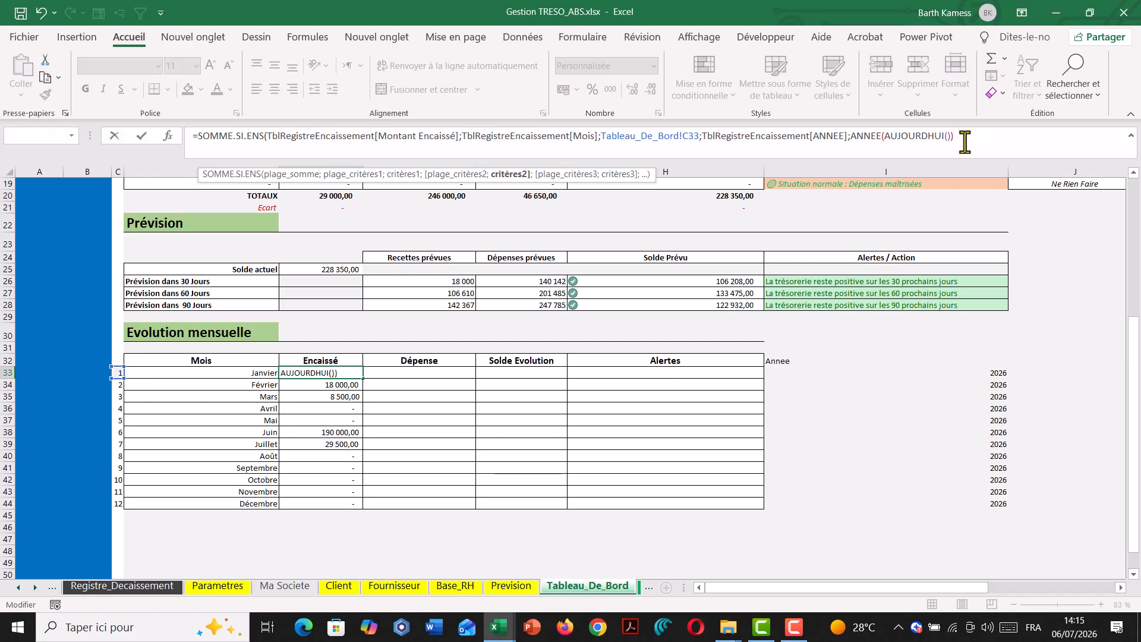
pyautogui.write(')')
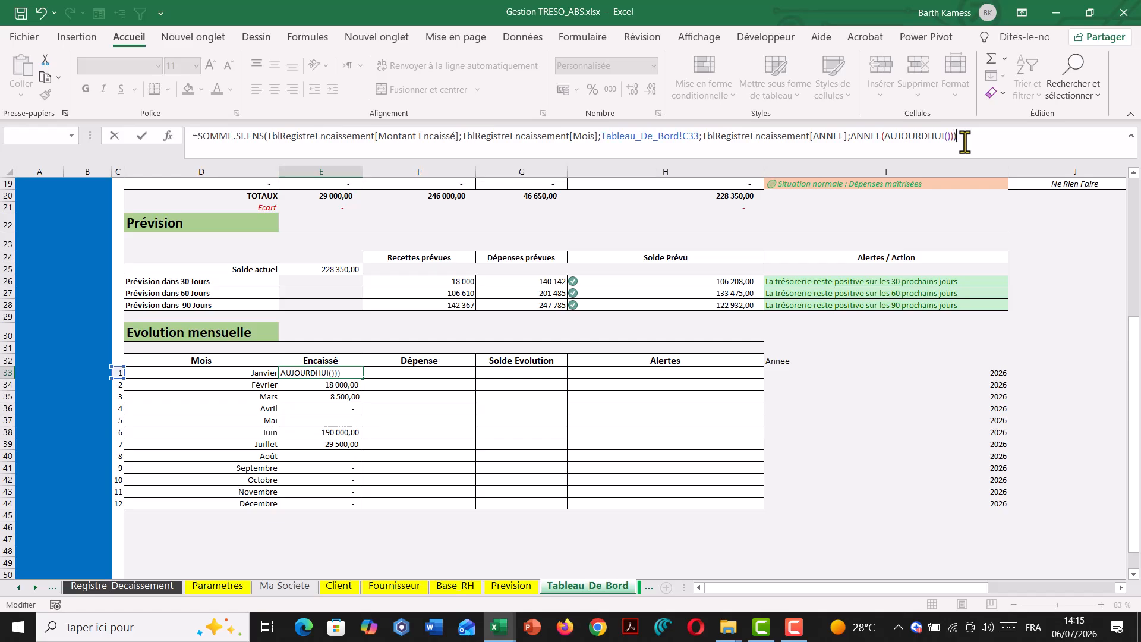
pyautogui.press('Return')
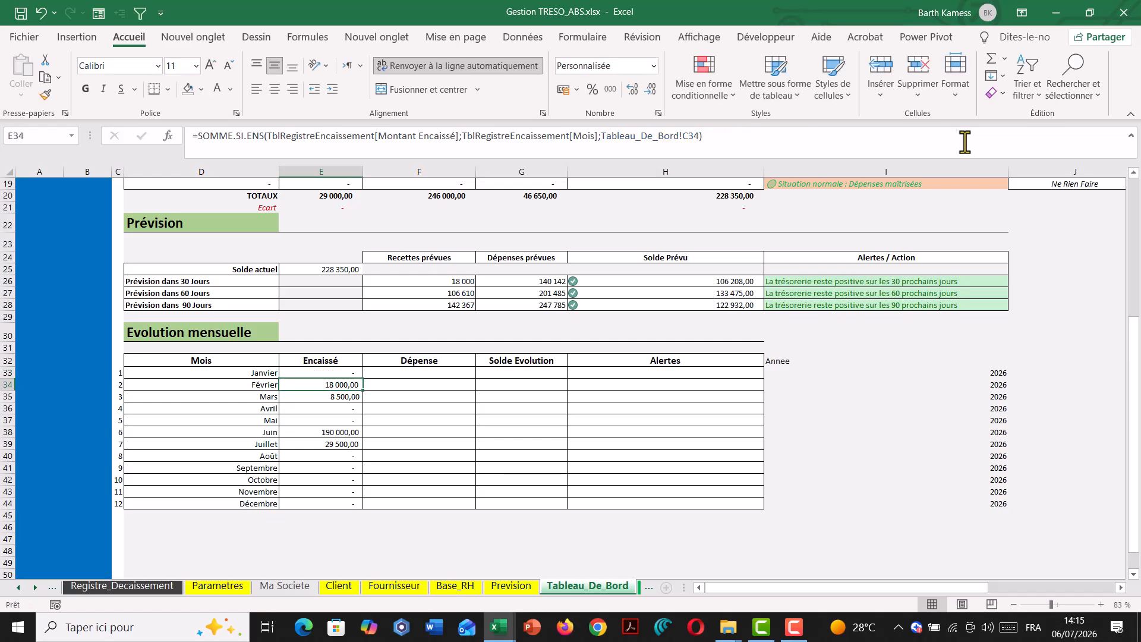
pyautogui.click(342, 373)
pyautogui.moveTo(363, 379); pyautogui.dragTo(339, 511)
# Delete the Annee helper years and their header in I32:I44, and check the Janvier and Février Encaissé formulas.
pyautogui.moveTo(998, 371); pyautogui.dragTo(1002, 499)
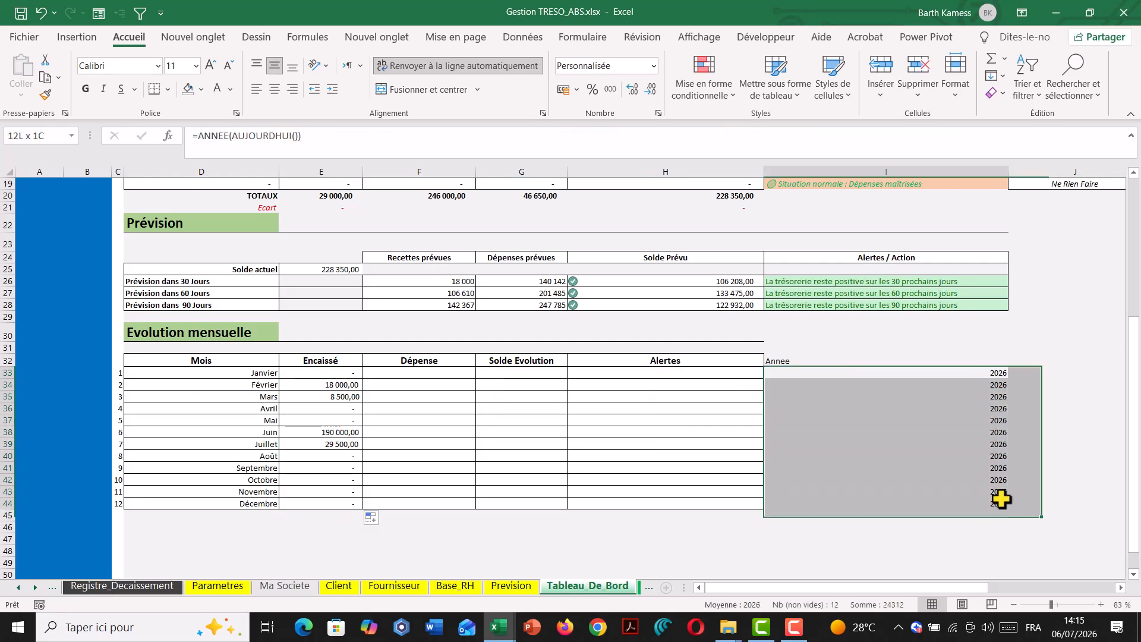
pyautogui.press('Delete')
pyautogui.click(787, 357)
pyautogui.press('Delete')
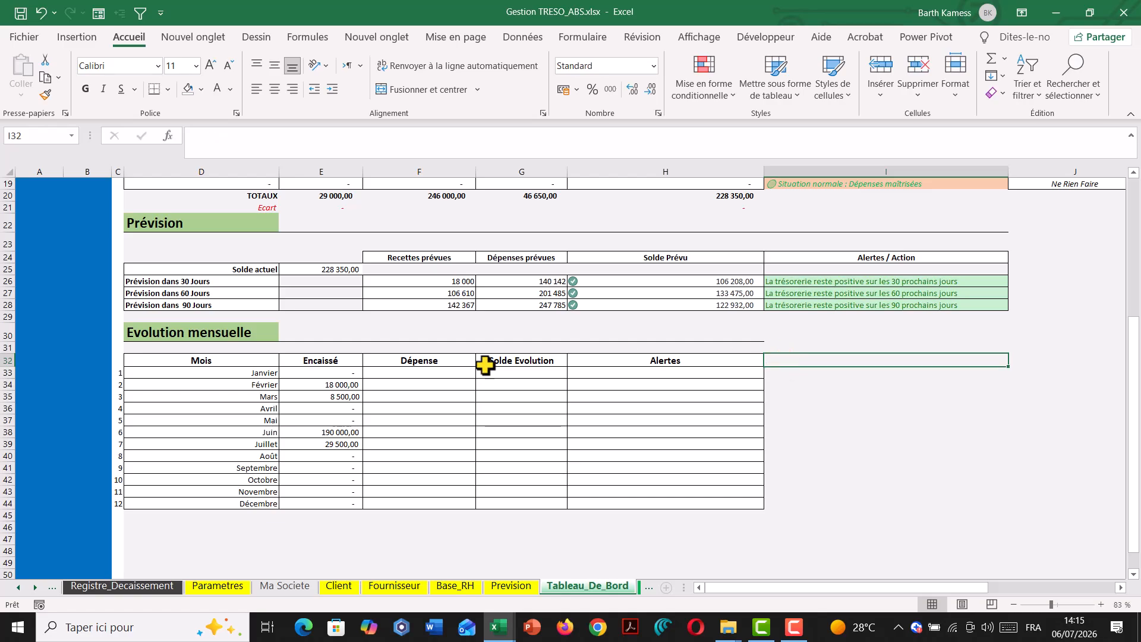
pyautogui.click(327, 373)
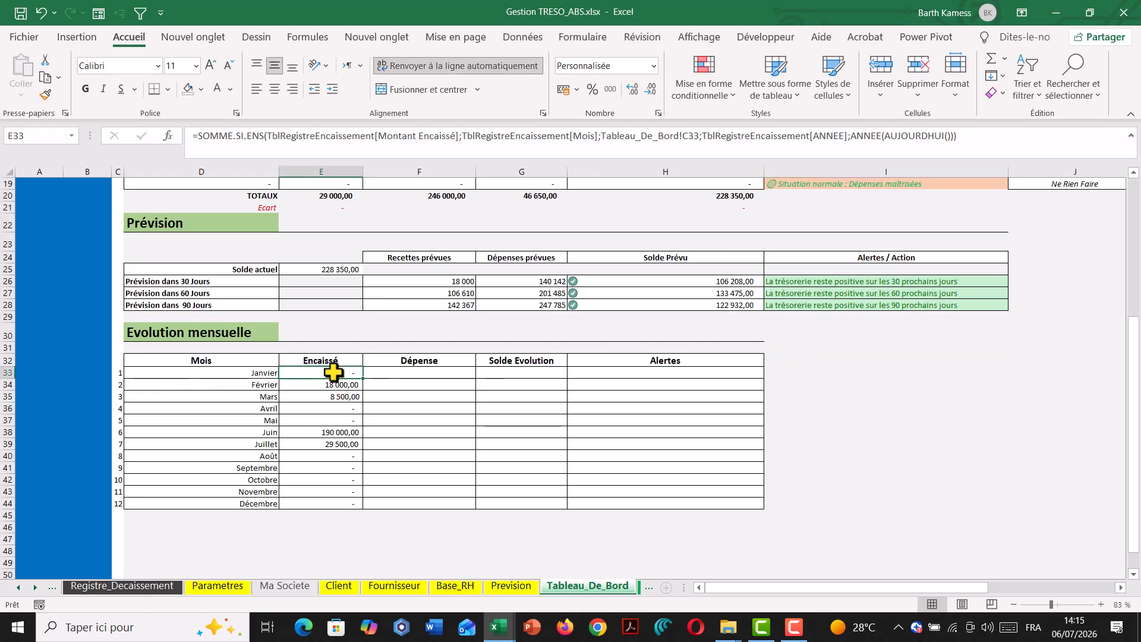
pyautogui.press('Down')
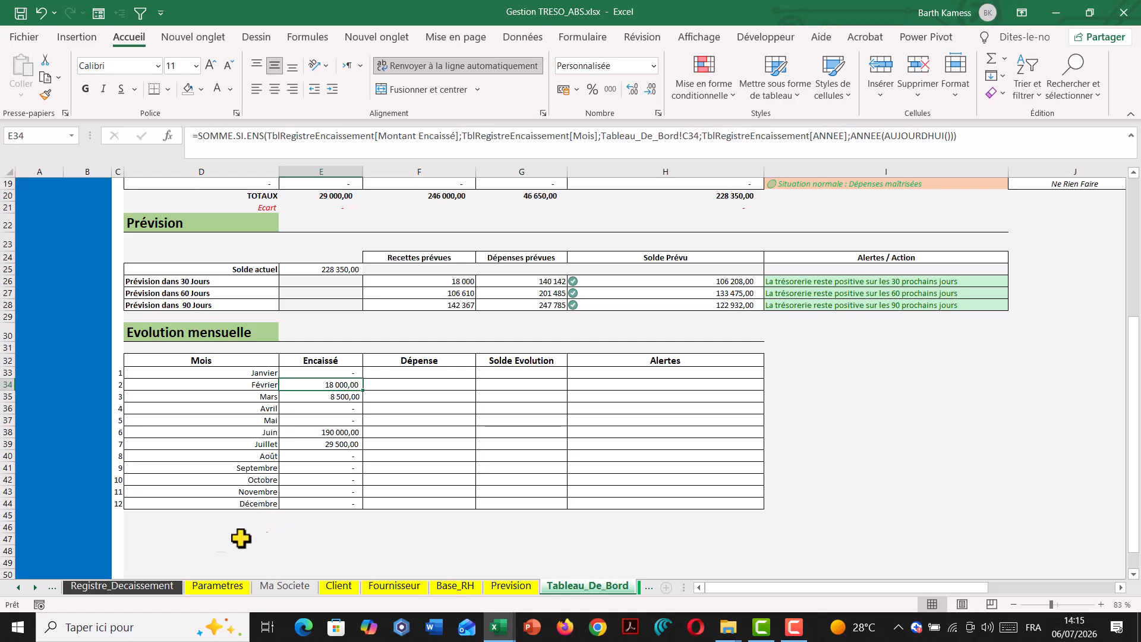
# Inspect the ANNEE column formula on the Registre_Encaissement sheet and save the workbook.
pyautogui.click(35, 587)
pyautogui.click(35, 587)
pyautogui.click(52, 587)
pyautogui.click(47, 588)
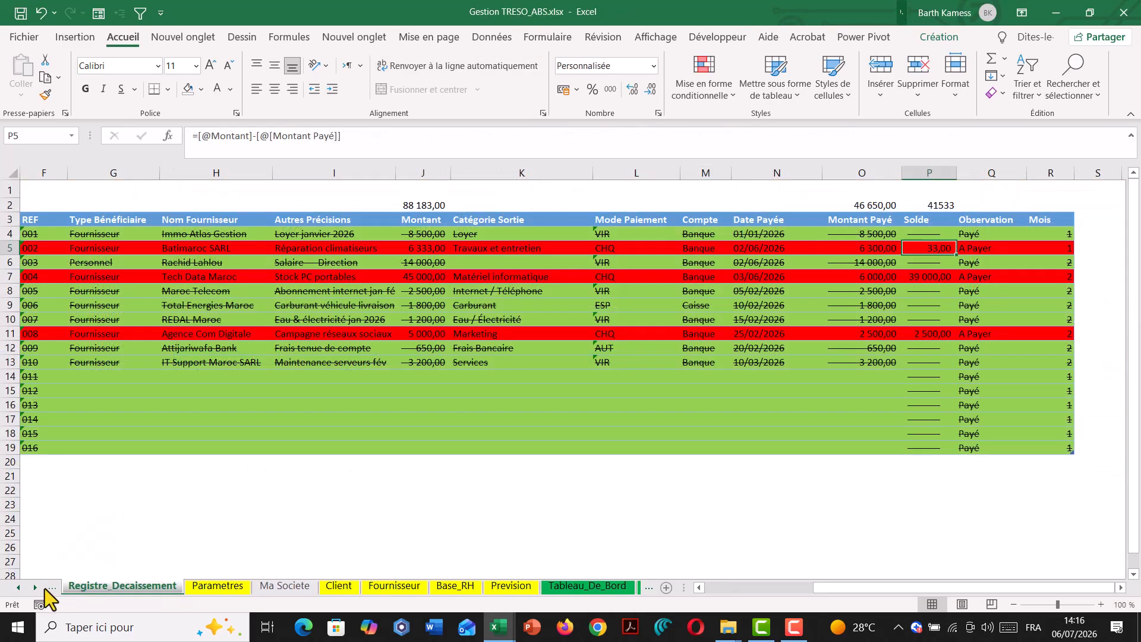
pyautogui.click(52, 587)
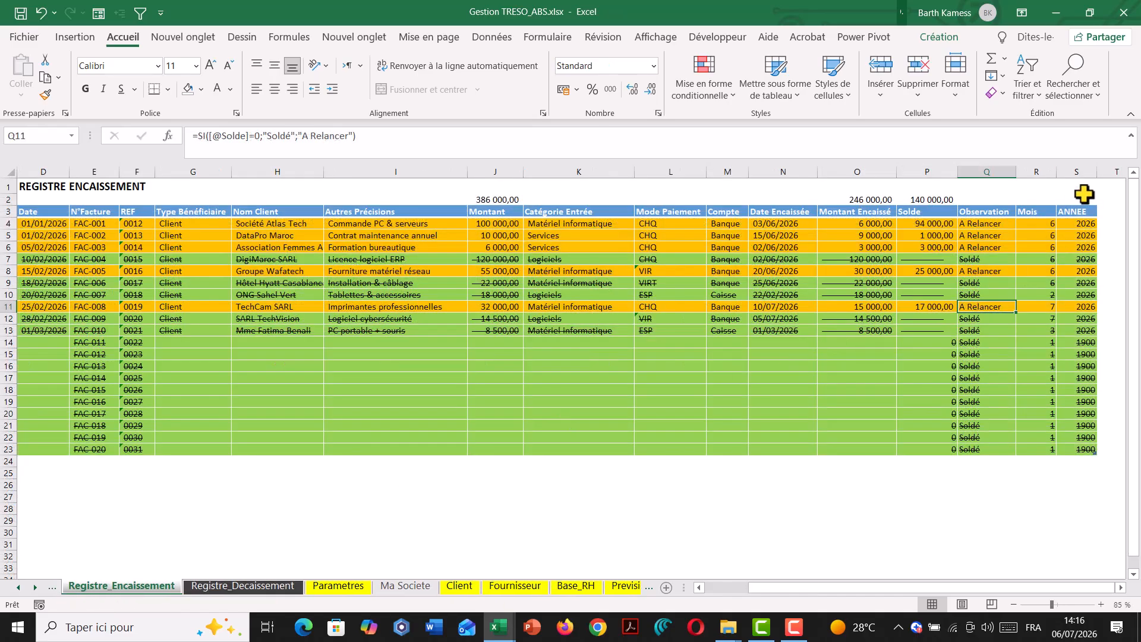
pyautogui.click(1072, 253)
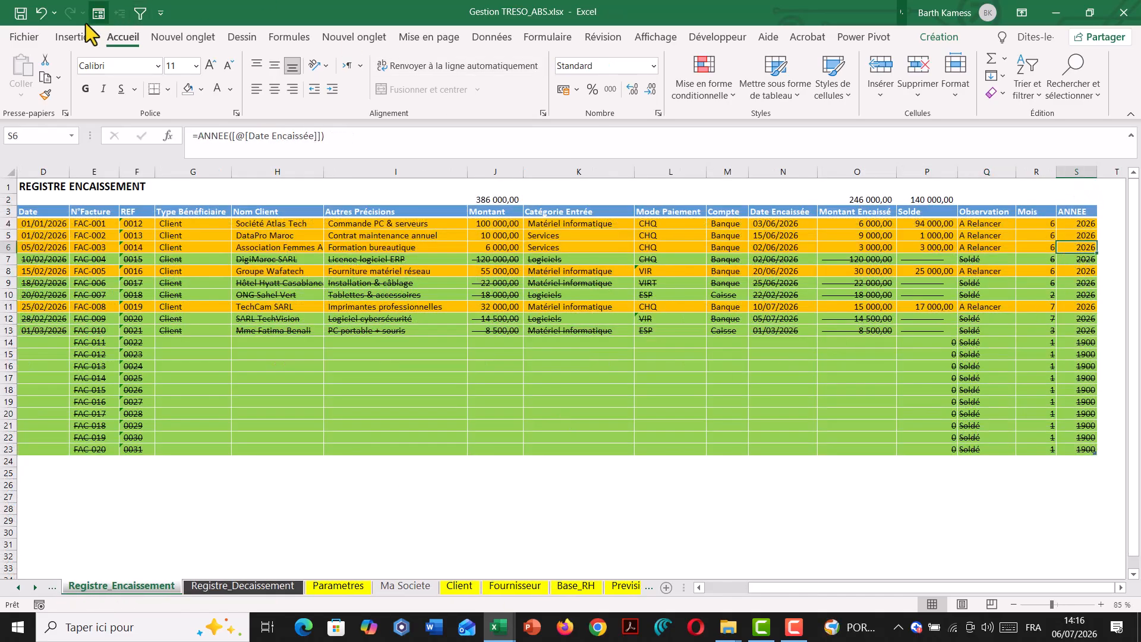
pyautogui.click(20, 13)
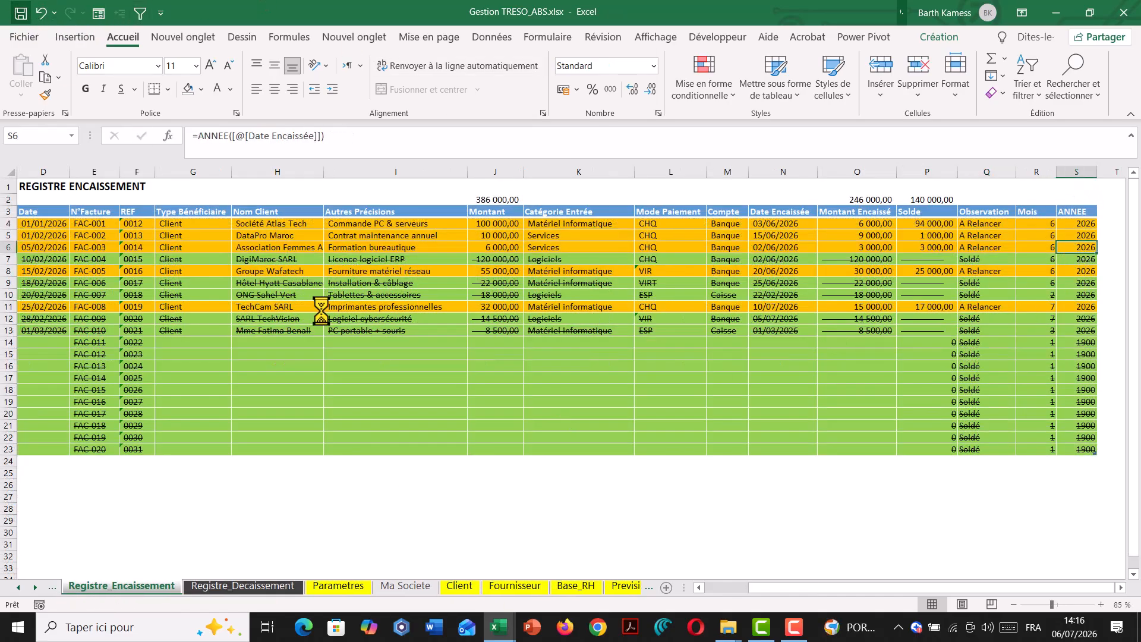
# On the Registre_Decaissement sheet, add an ANNEE column header in S3 beside Mois.
pyautogui.click(205, 586)
pyautogui.click(1085, 223)
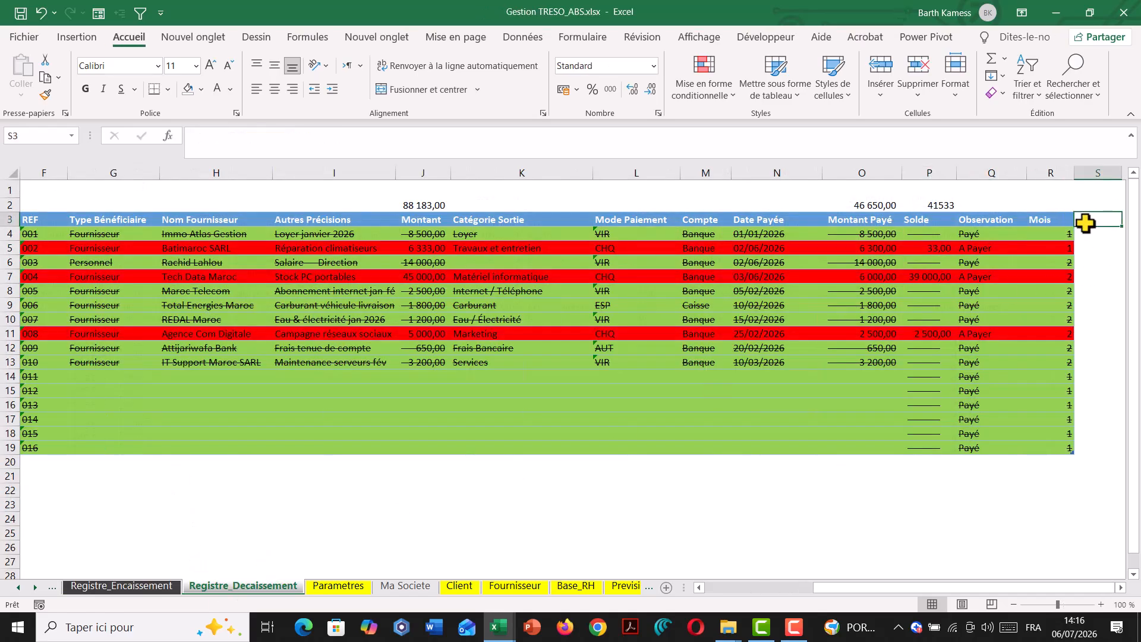
pyautogui.write('ANN')
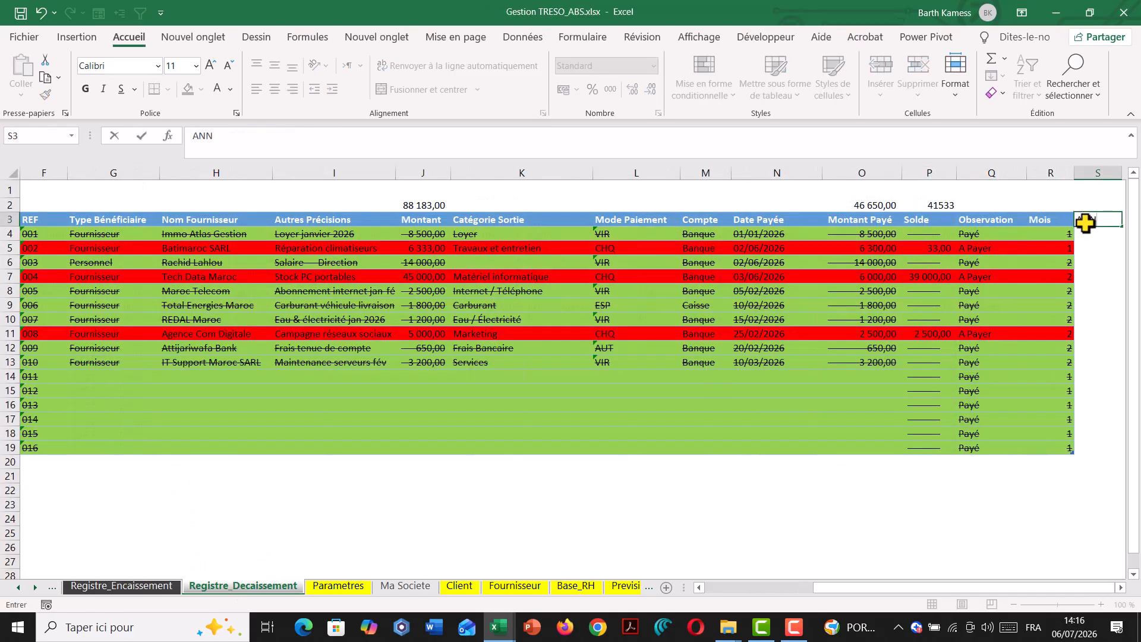
pyautogui.write('EE')
pyautogui.press('Return')
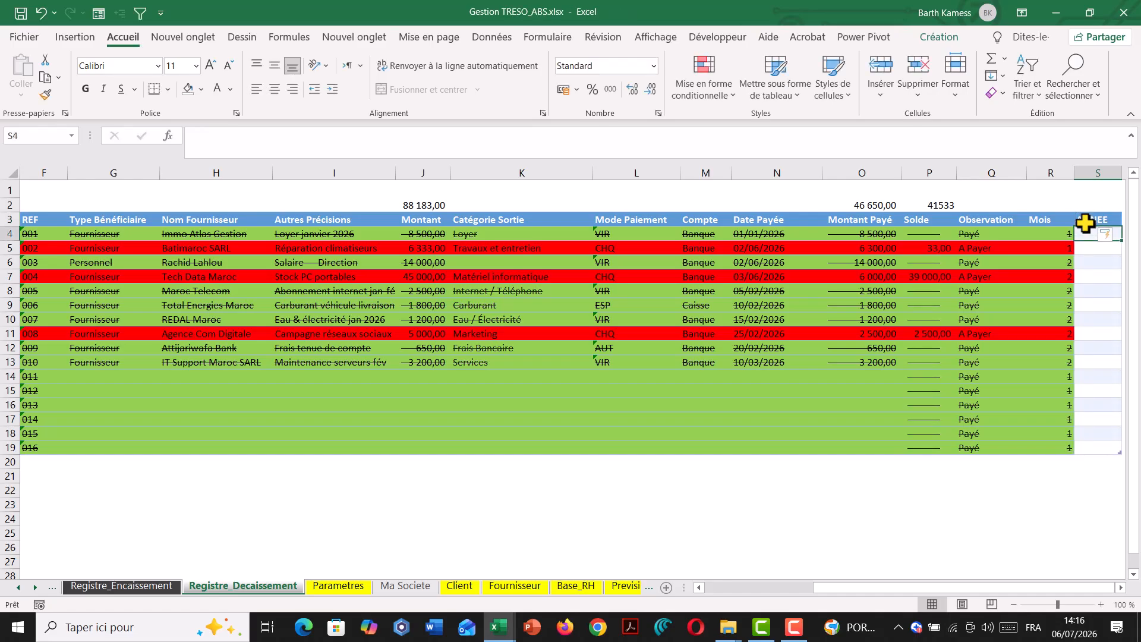
# Enter =+ANNEE([@[Date Payée]]) in S4 of the disbursement register and fill it down the ANNEE column.
pyautogui.write('+ANNEE(')
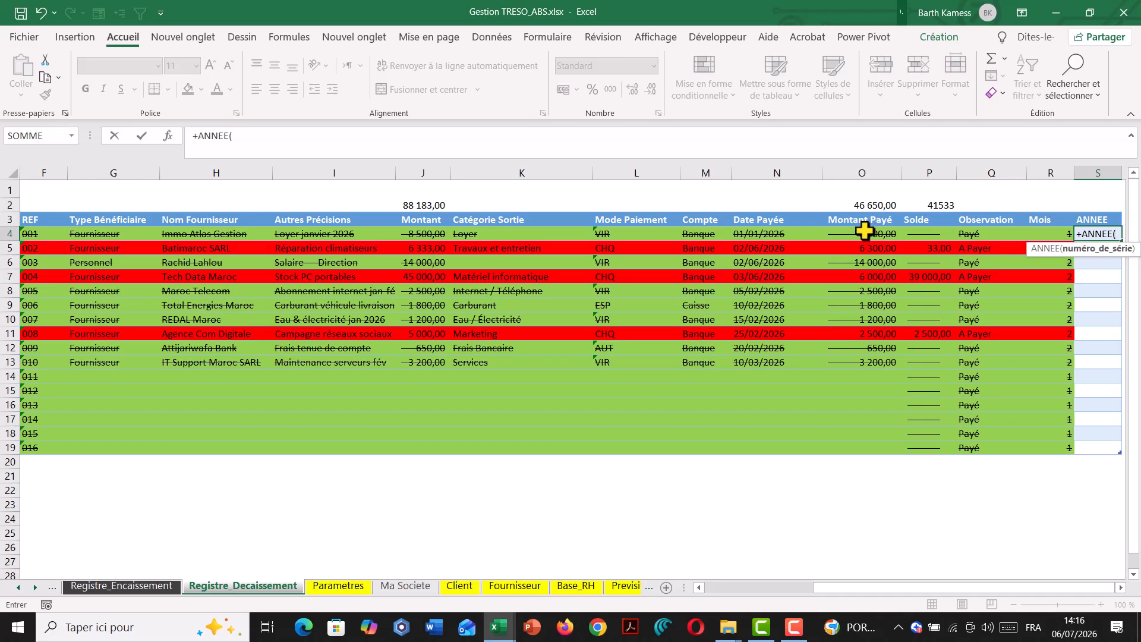
pyautogui.click(770, 232)
pyautogui.press('Return')
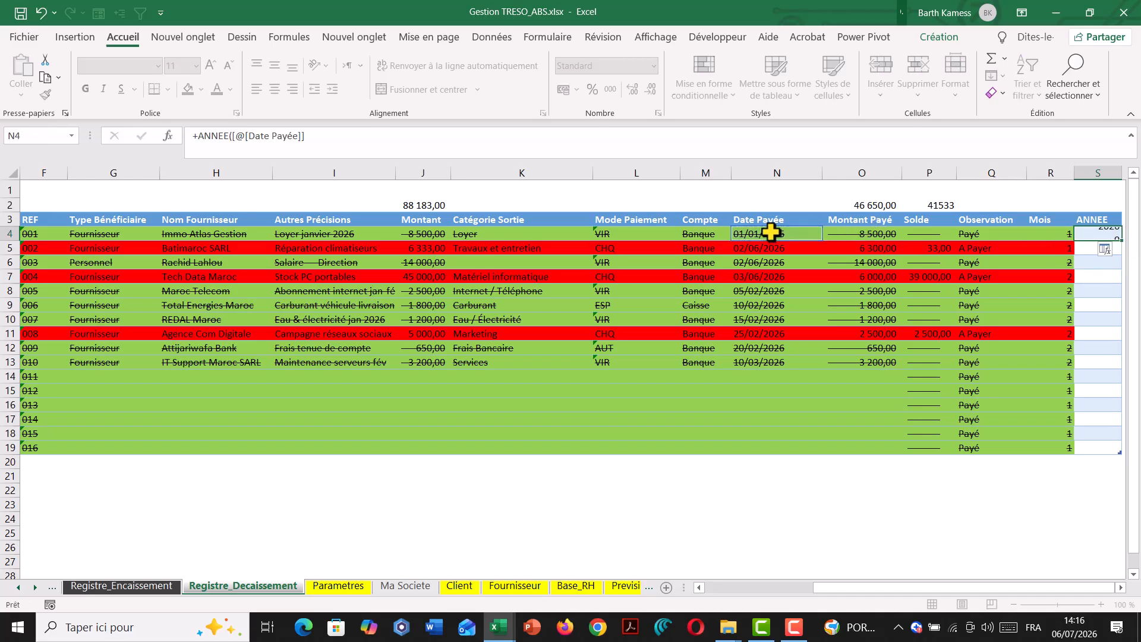
pyautogui.click(1108, 235)
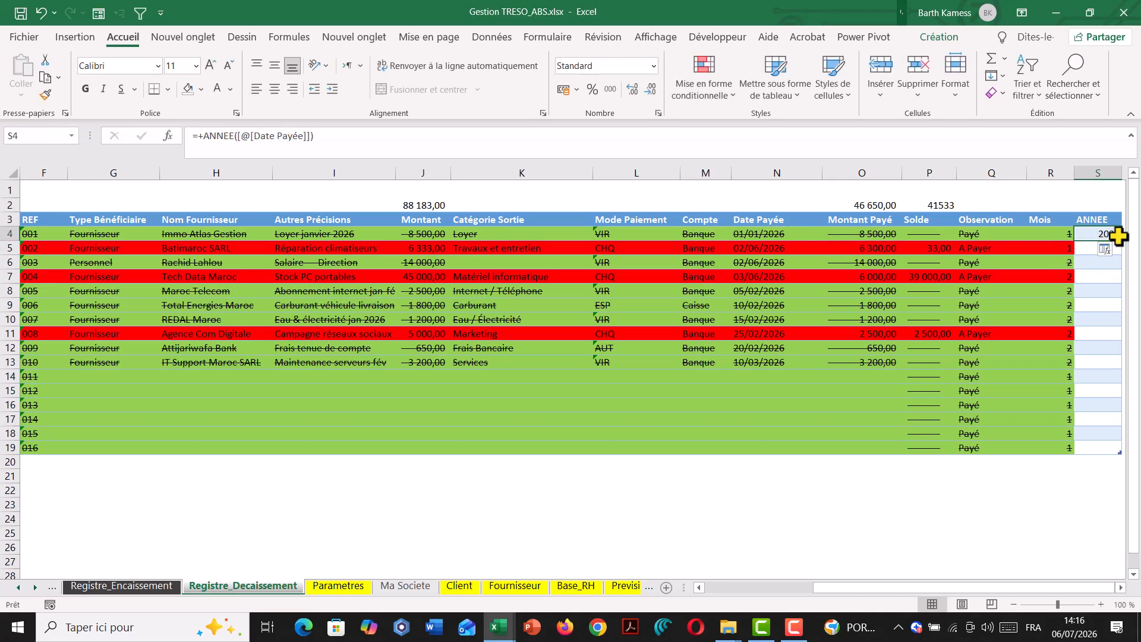
pyautogui.doubleClick(1122, 239)
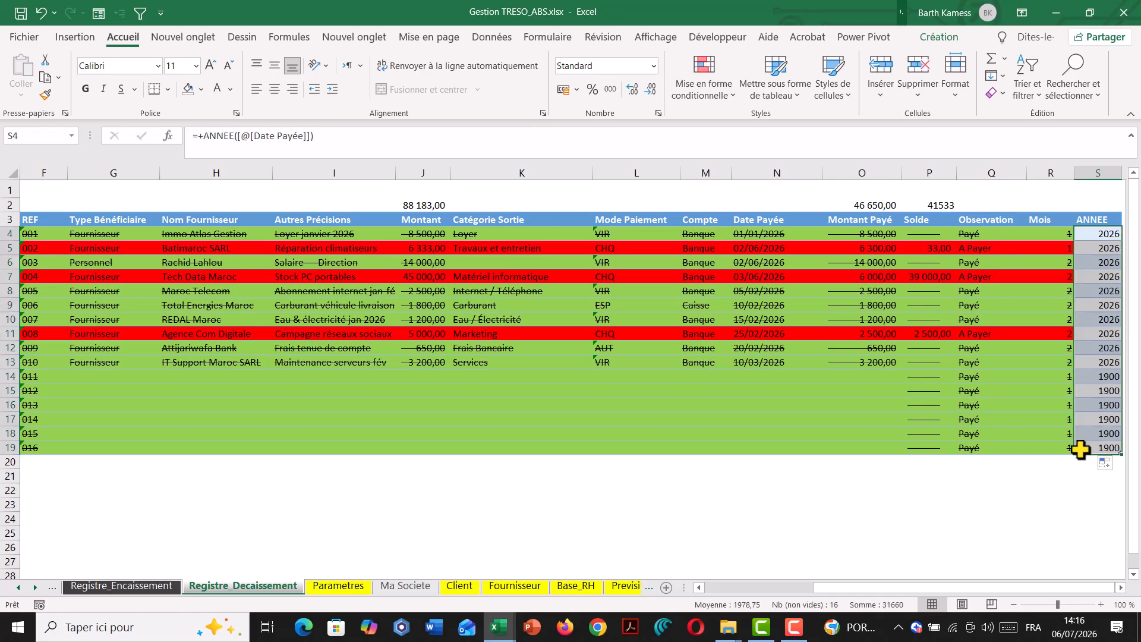
# Extend the "A Payer" conditional formatting rule of the disbursement table to $D$4:$S$19.
pyautogui.click(1010, 421)
pyautogui.click(694, 96)
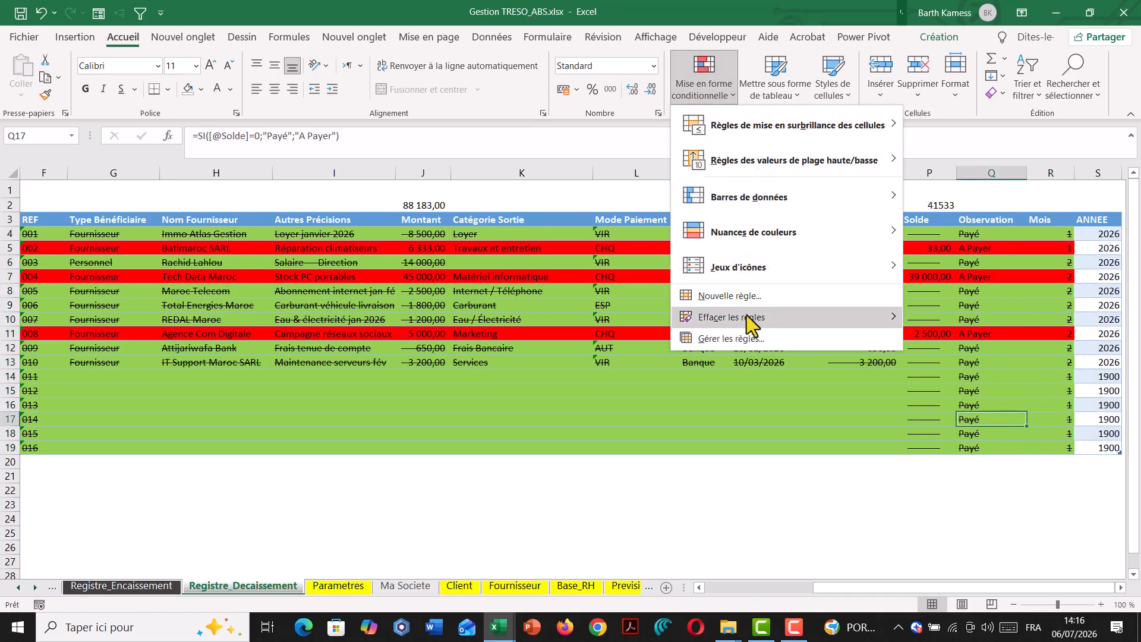
pyautogui.click(731, 339)
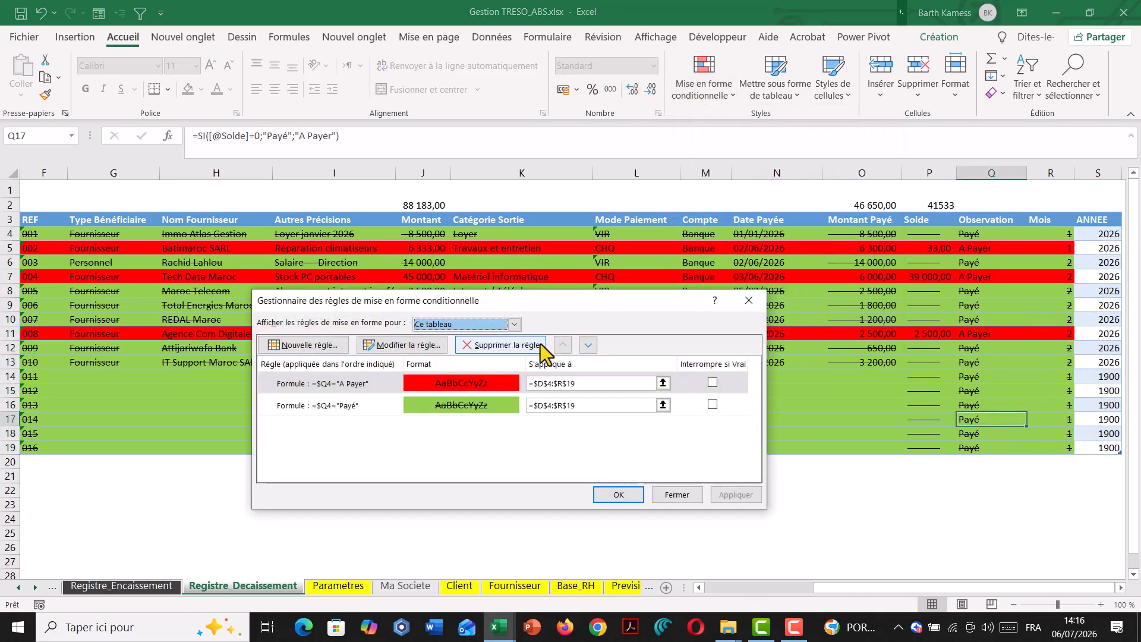
pyautogui.click(414, 346)
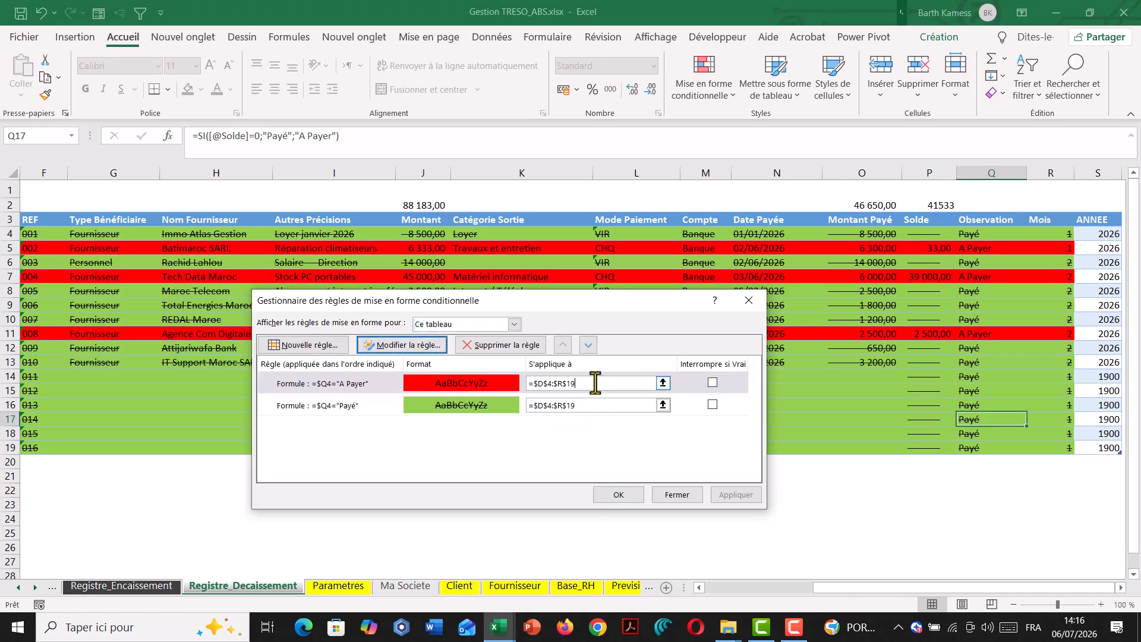
pyautogui.moveTo(79, 232); pyautogui.dragTo(1047, 443)
# Extend the "Payé" conditional formatting rule to $D$4:$S$19 and apply the rule changes.
pyautogui.click(578, 405)
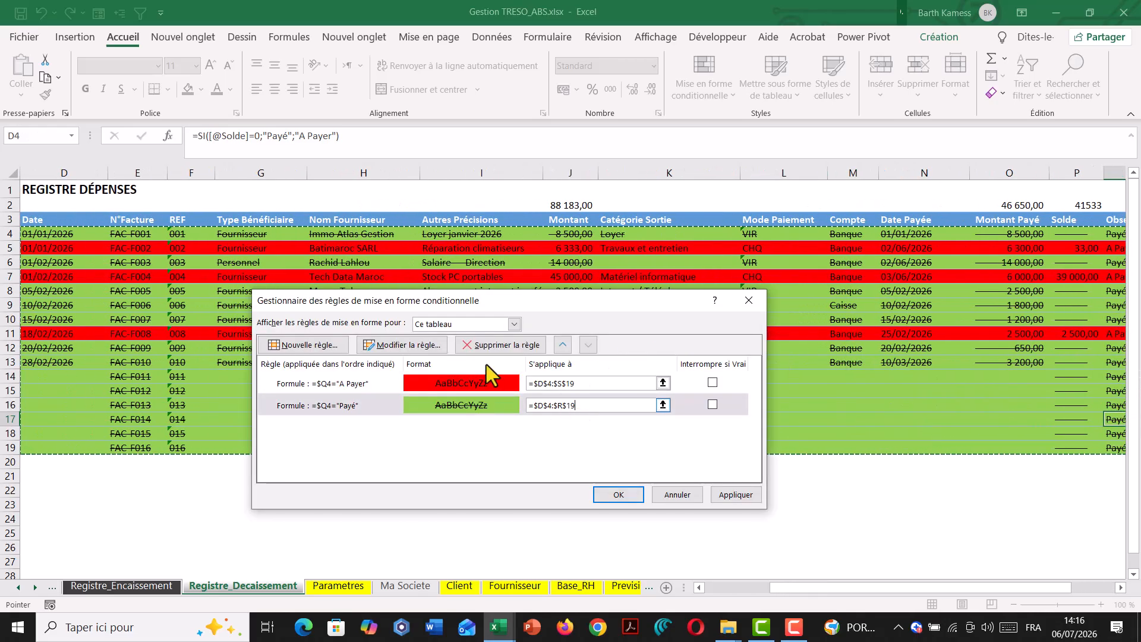
pyautogui.moveTo(79, 231); pyautogui.dragTo(1054, 447)
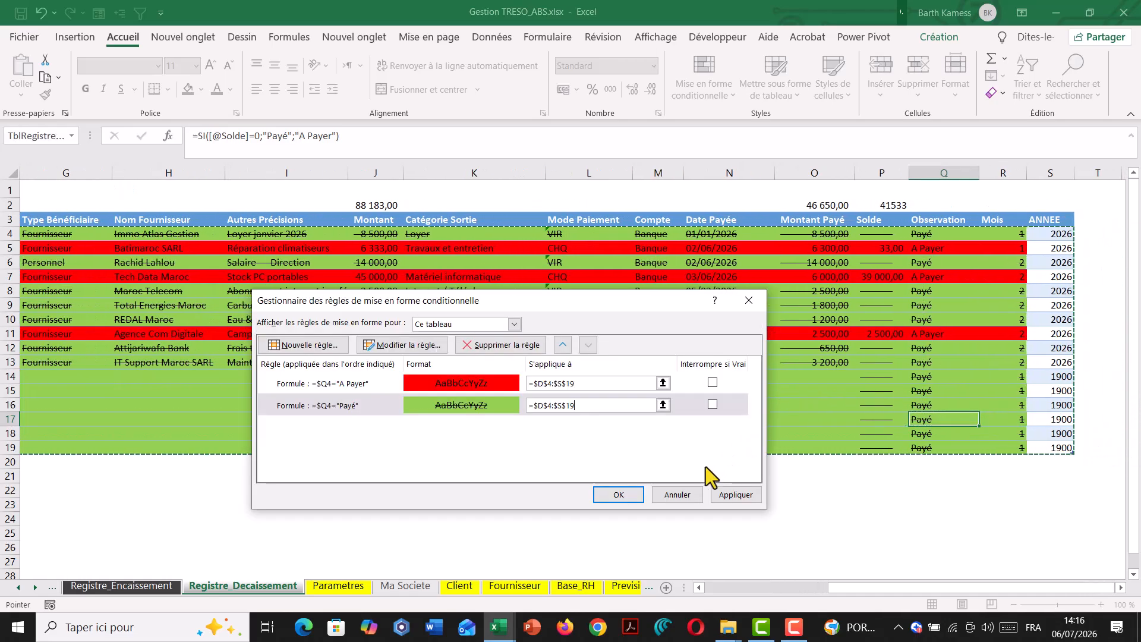
pyautogui.click(727, 492)
pyautogui.click(630, 496)
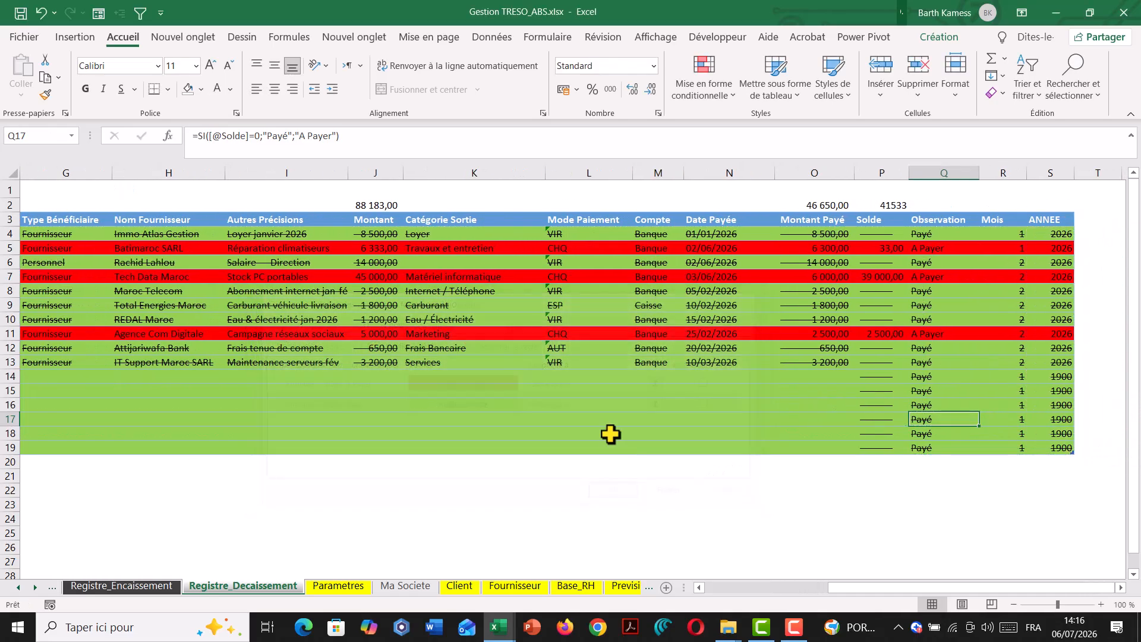
pyautogui.click(527, 309)
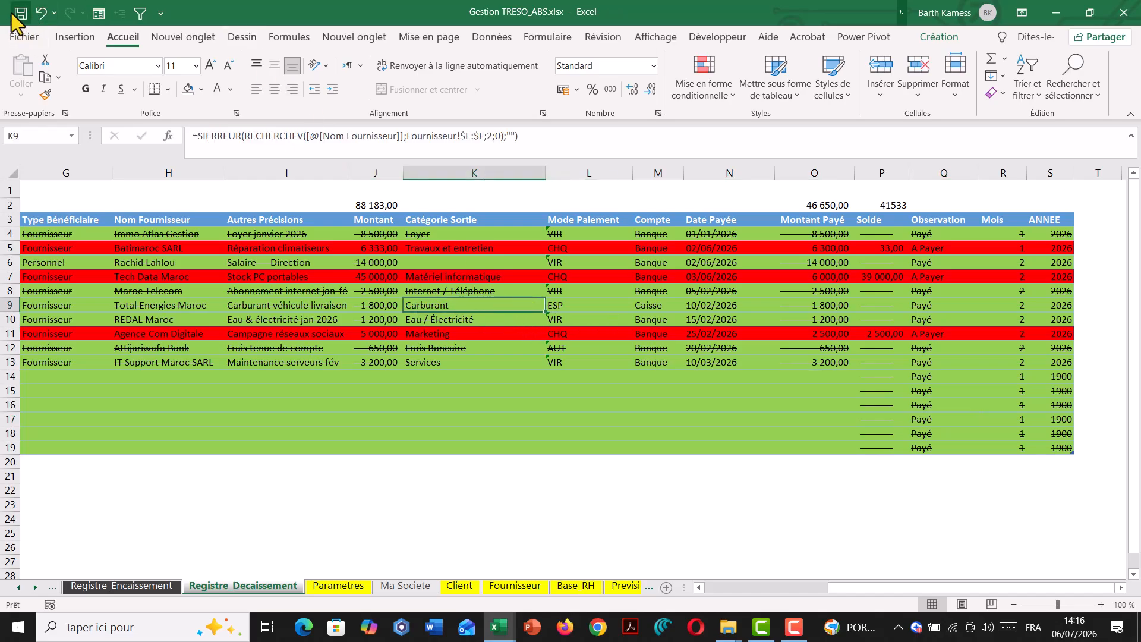
# On the Tableau_De_Bord sheet, begin a SOMME.SI.ENS formula in F33, the Janvier cell of the Dépense column.
pyautogui.click(649, 589)
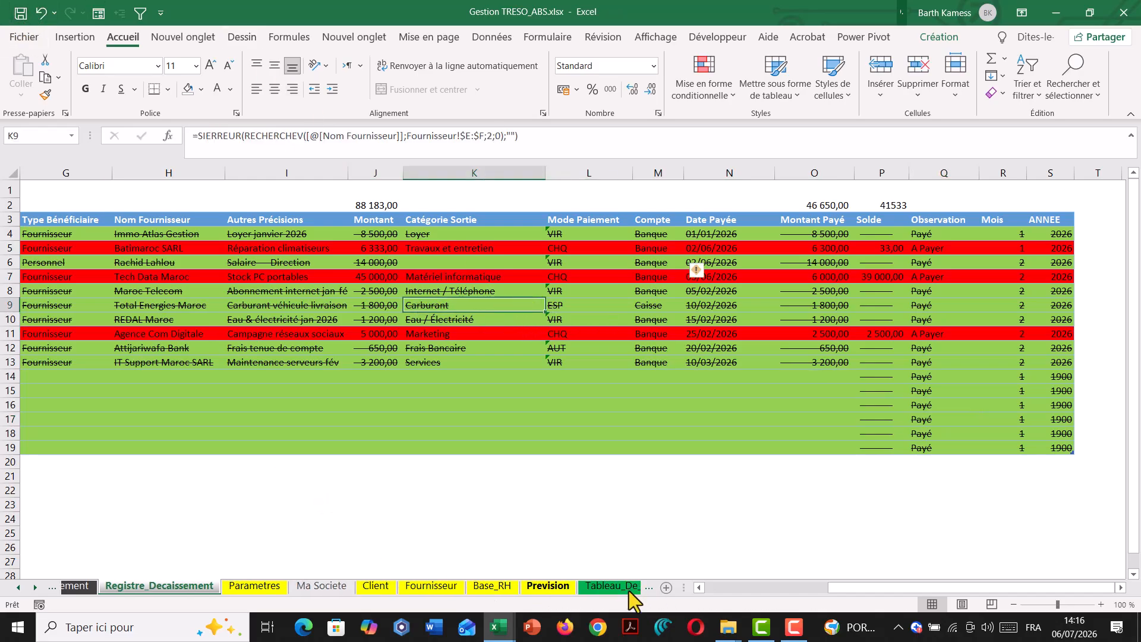
pyautogui.click(624, 590)
pyautogui.click(339, 373)
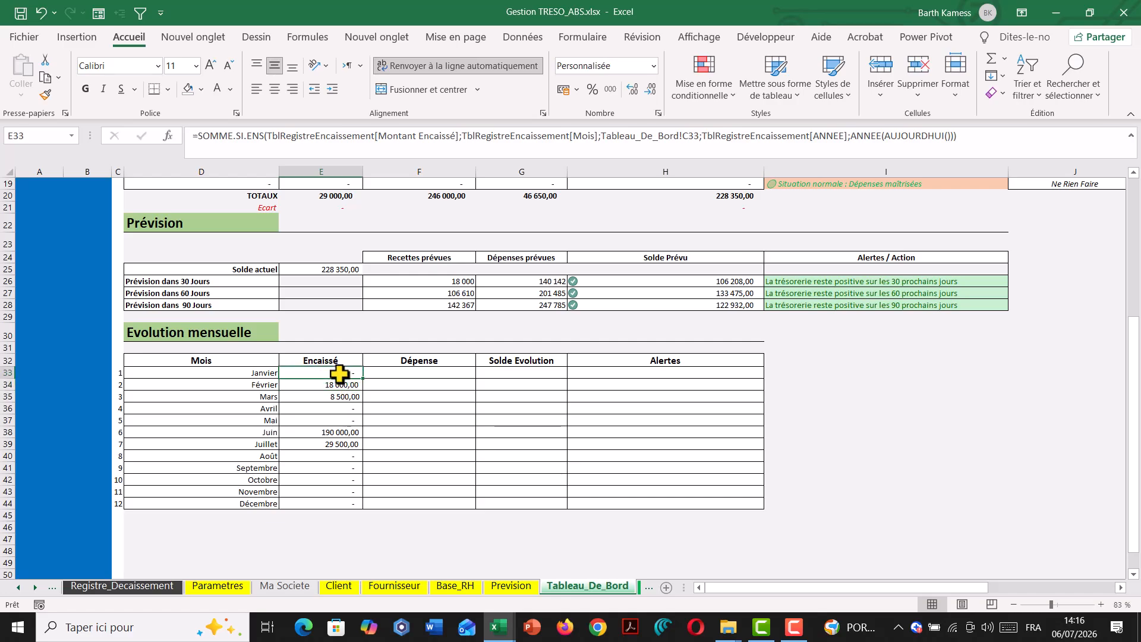
pyautogui.hotkey('ctrl', 'c')
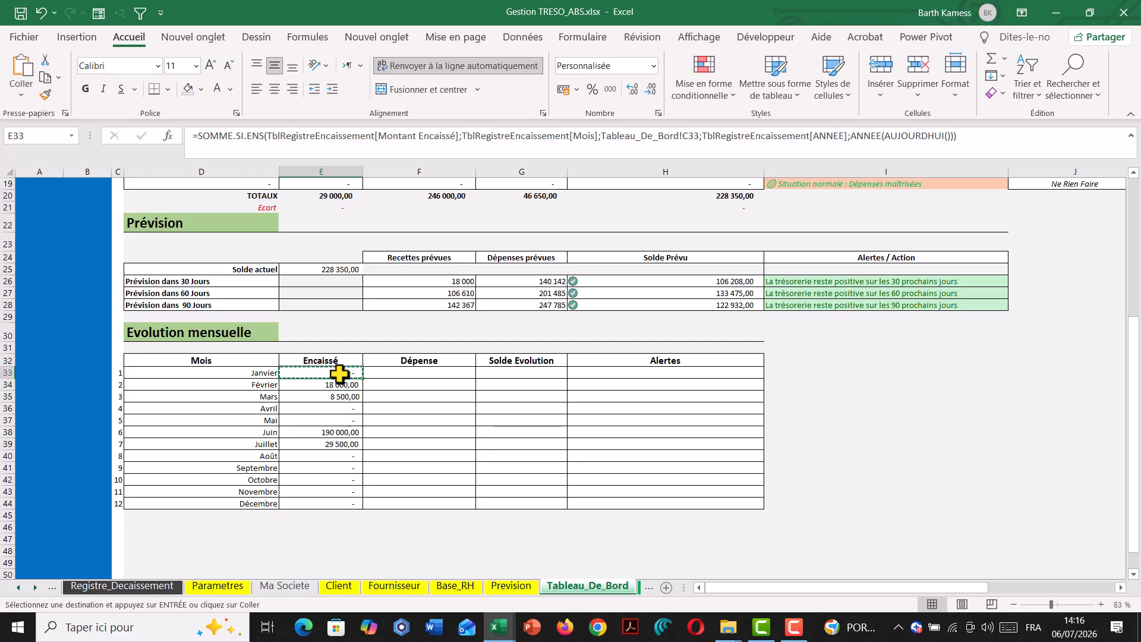
pyautogui.click(385, 372)
pyautogui.write('=')
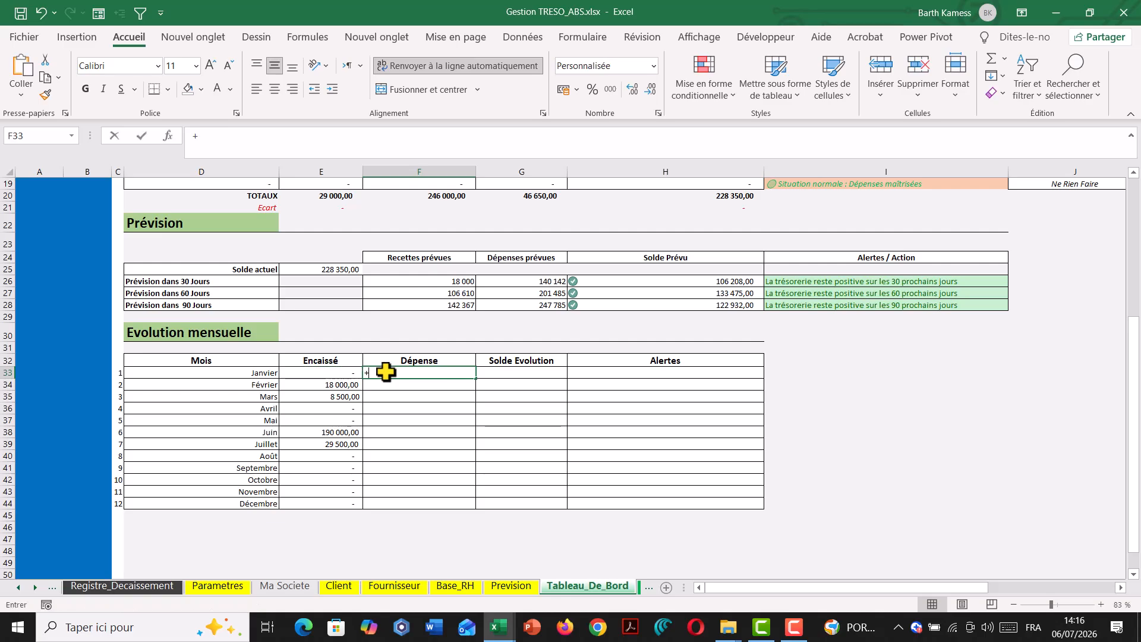
pyautogui.write('re')
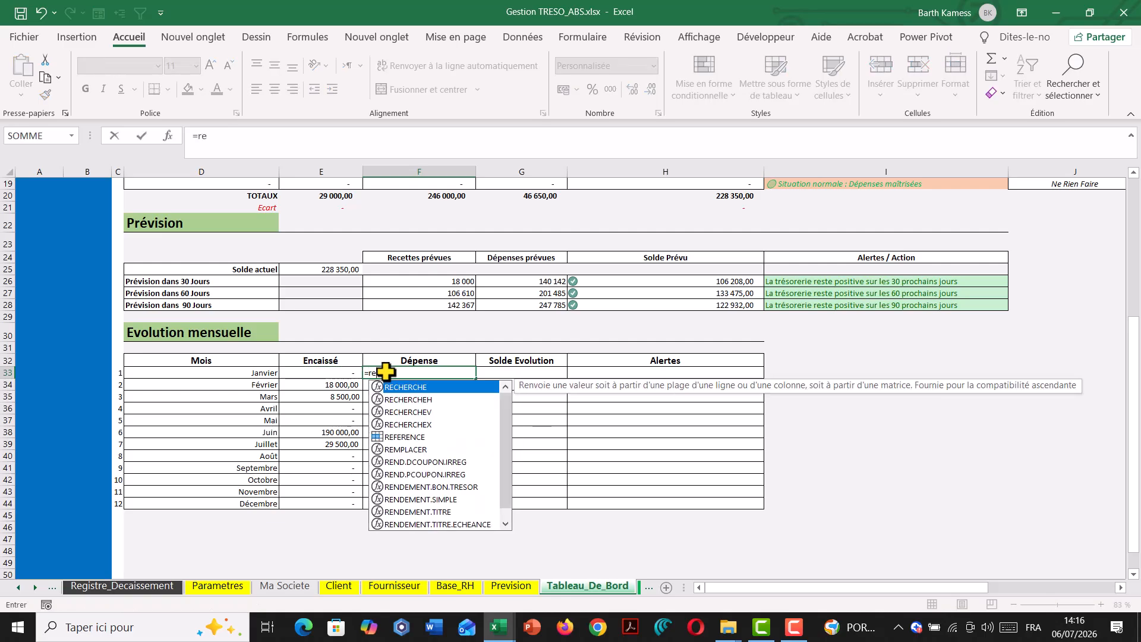
pyautogui.press('BackSpace')
pyautogui.press('BackSpace')
pyautogui.write('somm')
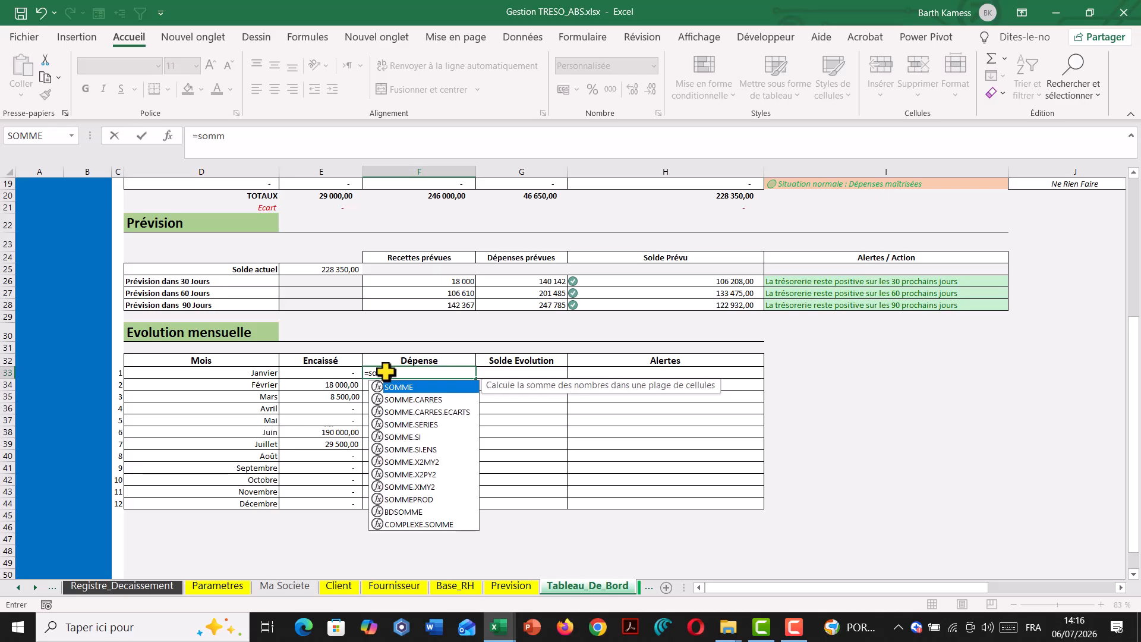
pyautogui.press('Down')
pyautogui.press('Down')
pyautogui.press('Down')
pyautogui.press('Down')
pyautogui.press('Down')
pyautogui.press('Tab')
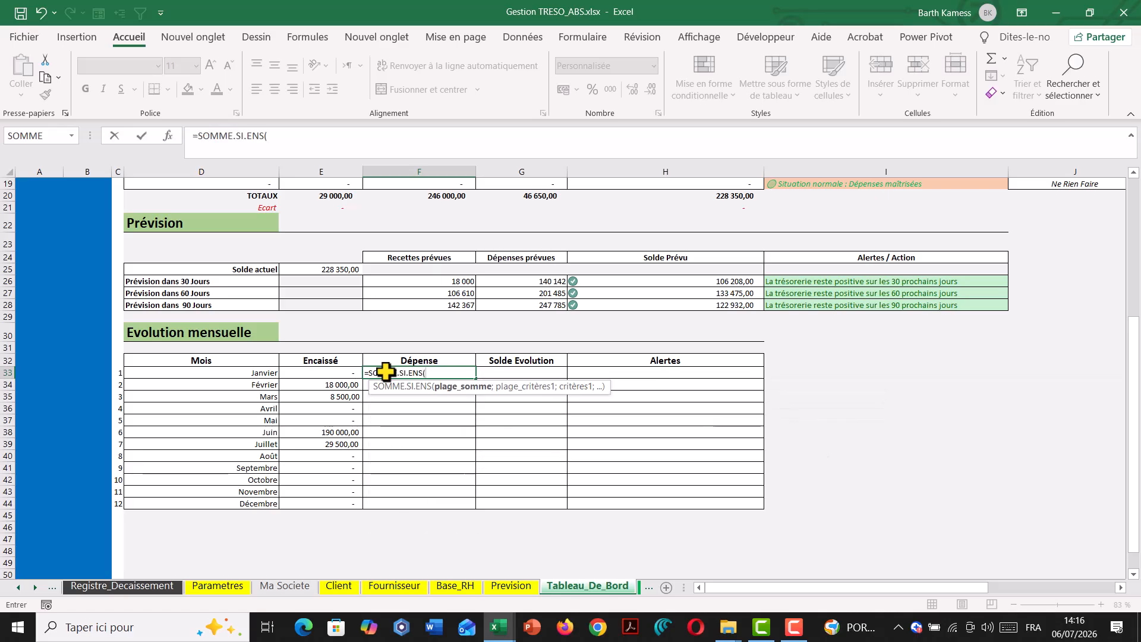
# Use TblRegistreDecaissement[Montant Payé] as the formula's sum range and match TblRegistreDecaissement[Mois] against Tableau_De_Bord!C33 as the first criterion.
pyautogui.click(137, 588)
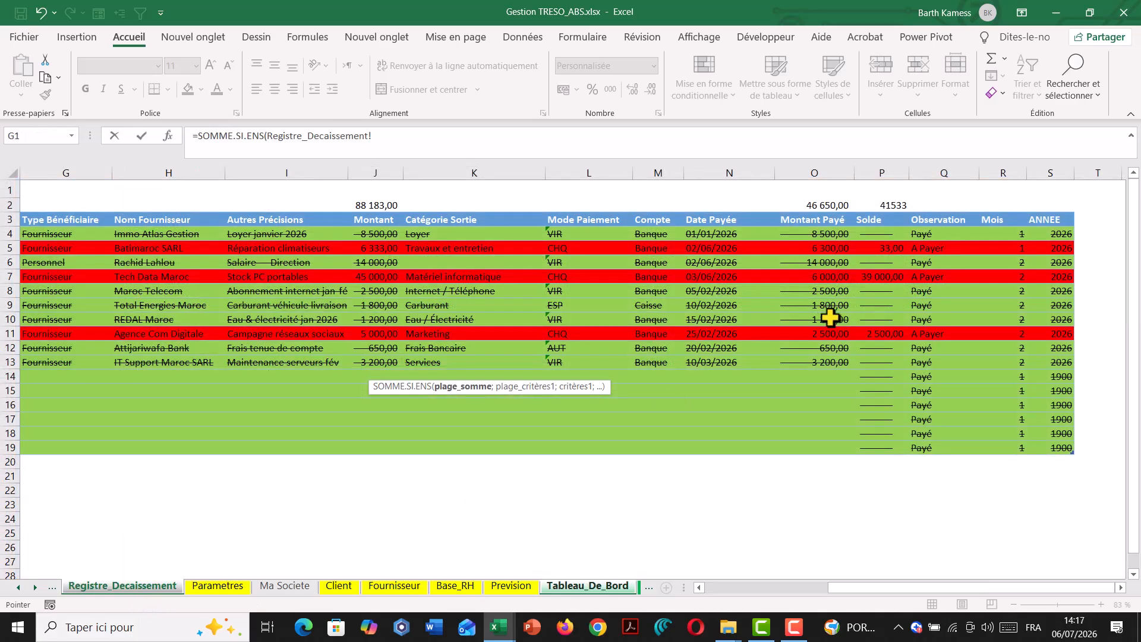
pyautogui.click(804, 213)
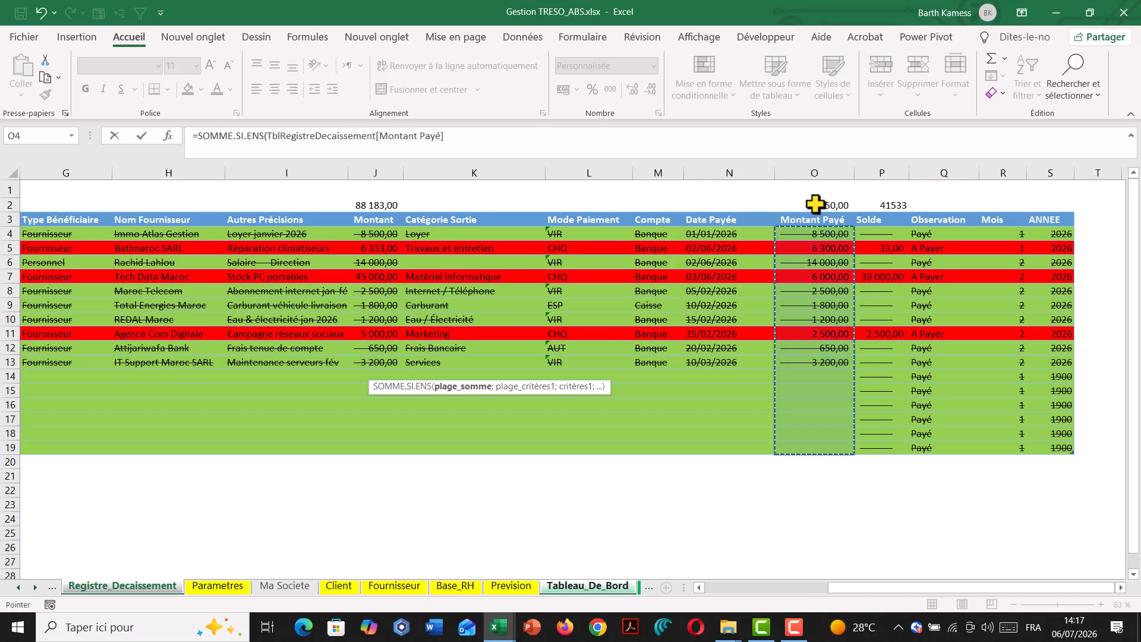
pyautogui.write(';')
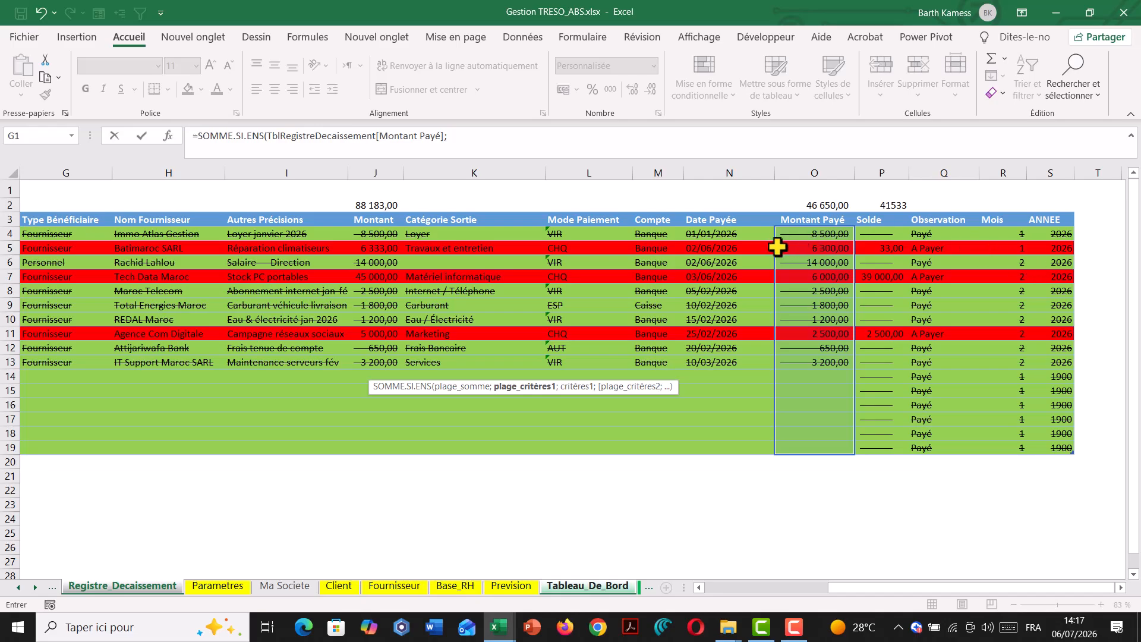
pyautogui.click(473, 142)
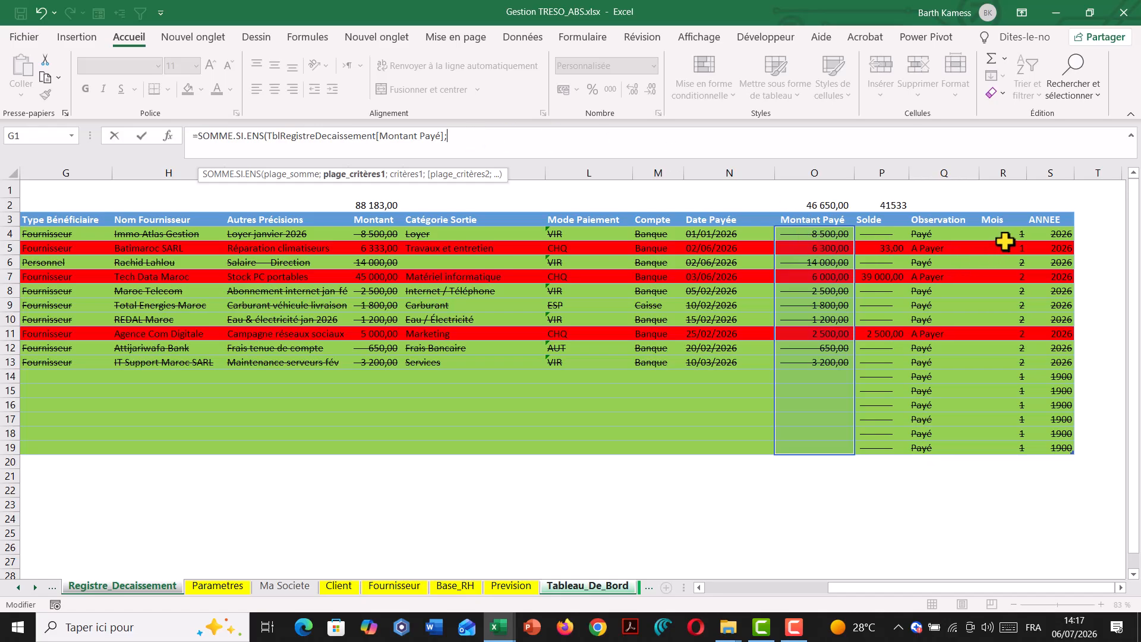
pyautogui.click(992, 209)
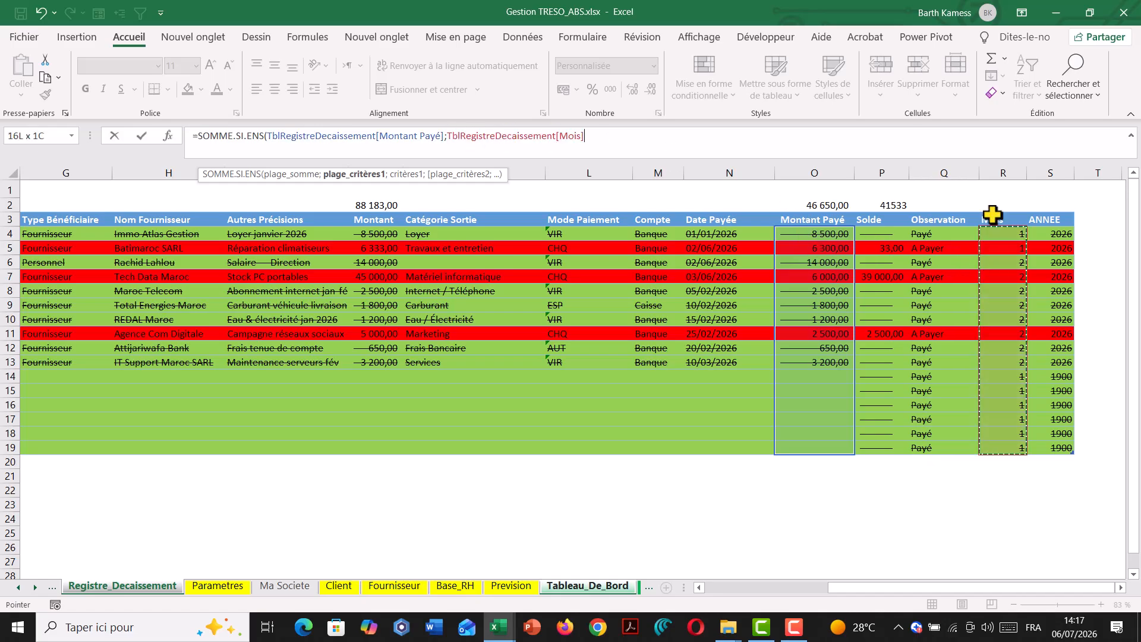
pyautogui.write(';')
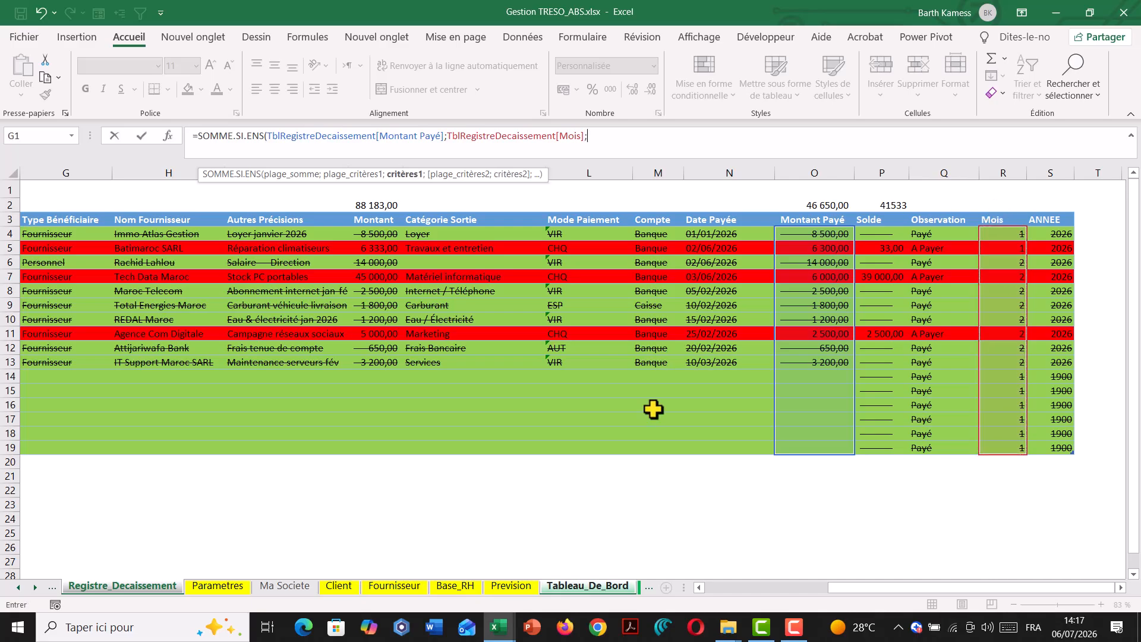
pyautogui.click(606, 587)
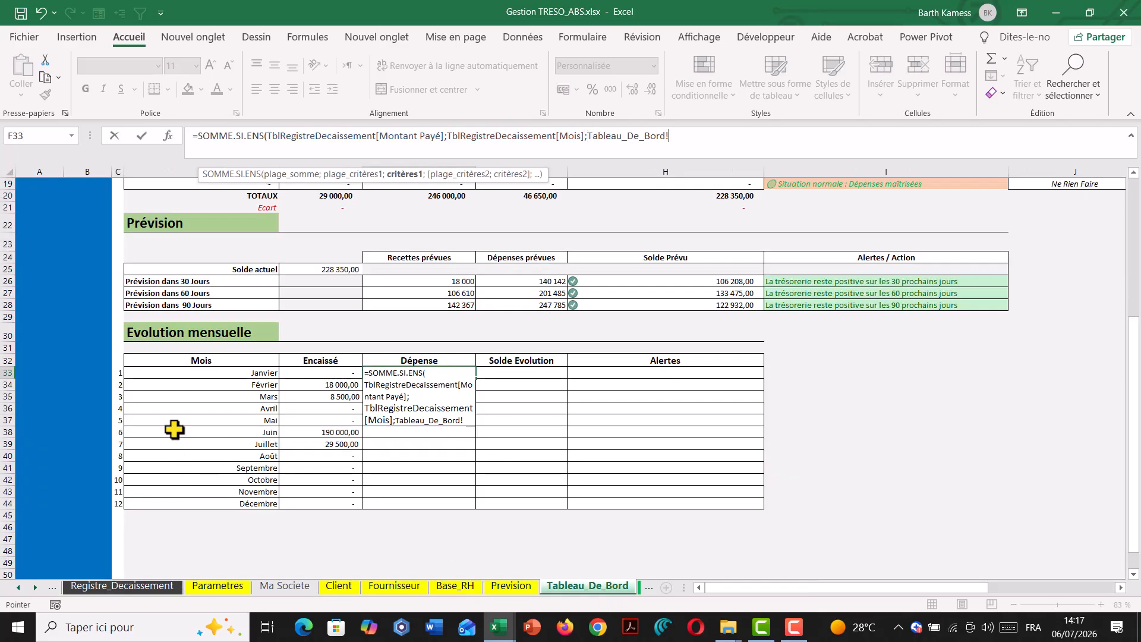
pyautogui.click(119, 372)
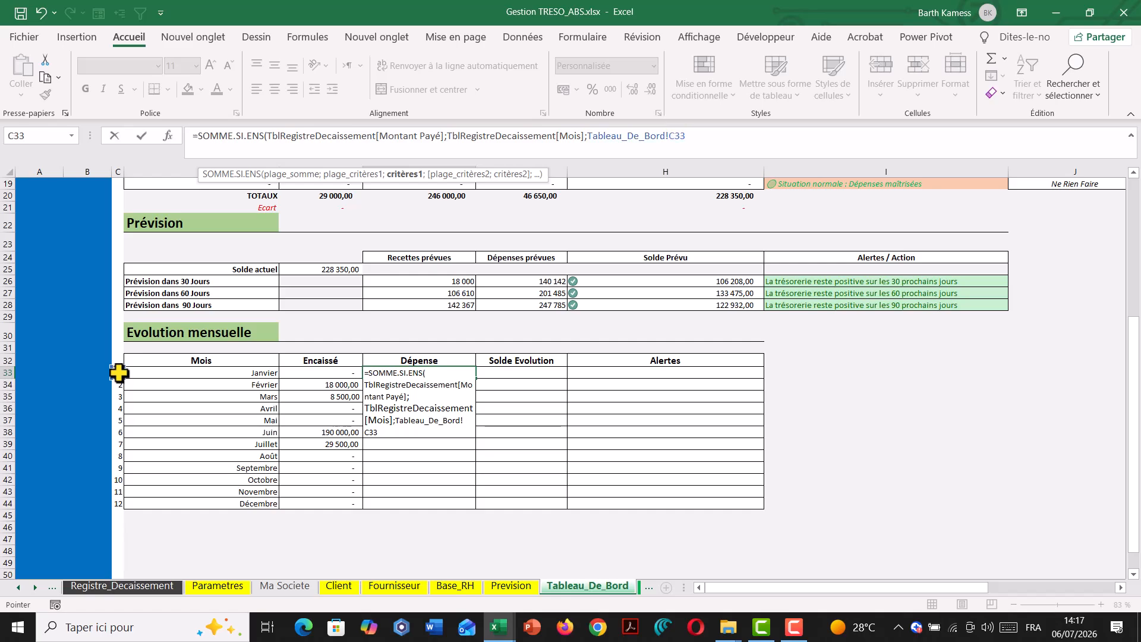
pyautogui.write(';')
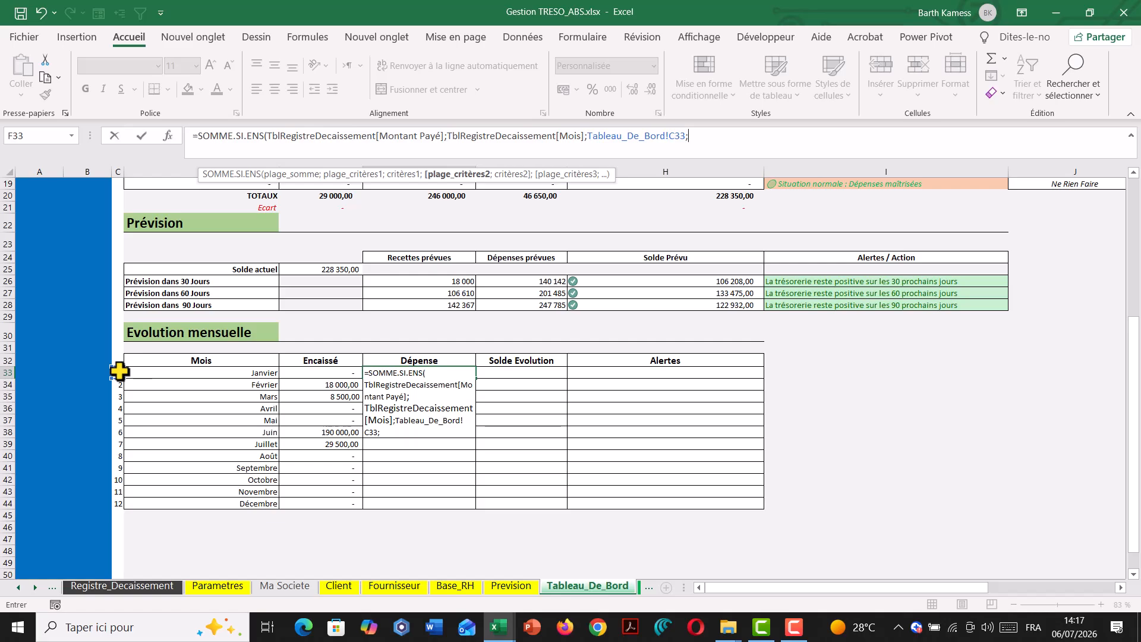
# Add TblRegistreDecaissement[ANNEE] matching ANNEE(AUJOURDHUI()) as the second criterion and complete the F33 formula.
pyautogui.click(130, 590)
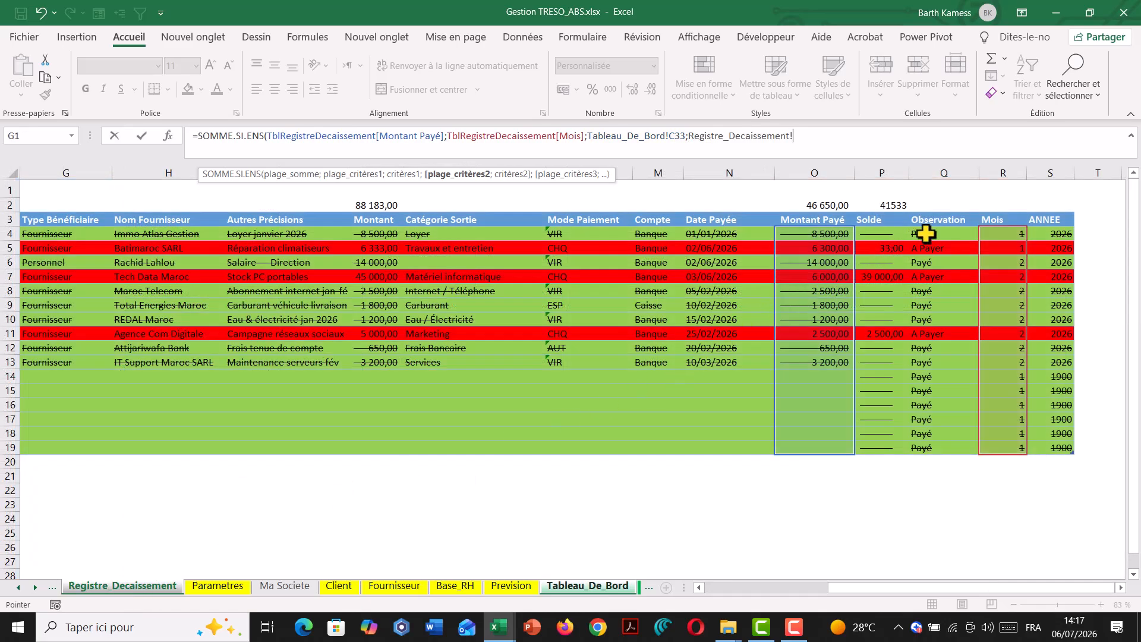
pyautogui.click(1056, 208)
pyautogui.write(';')
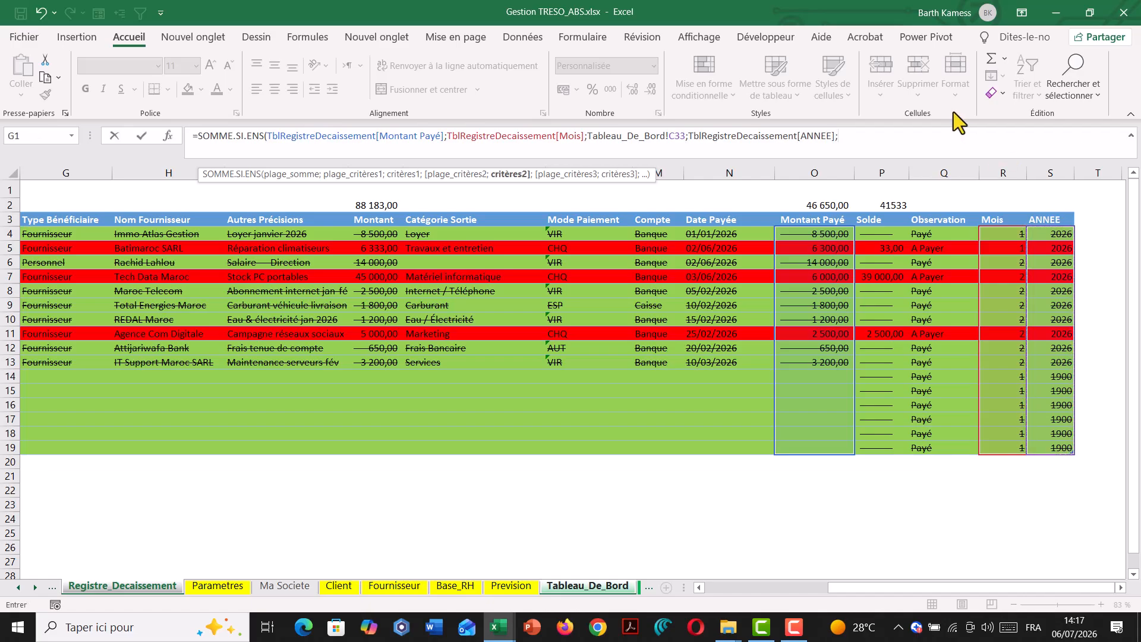
pyautogui.write('an')
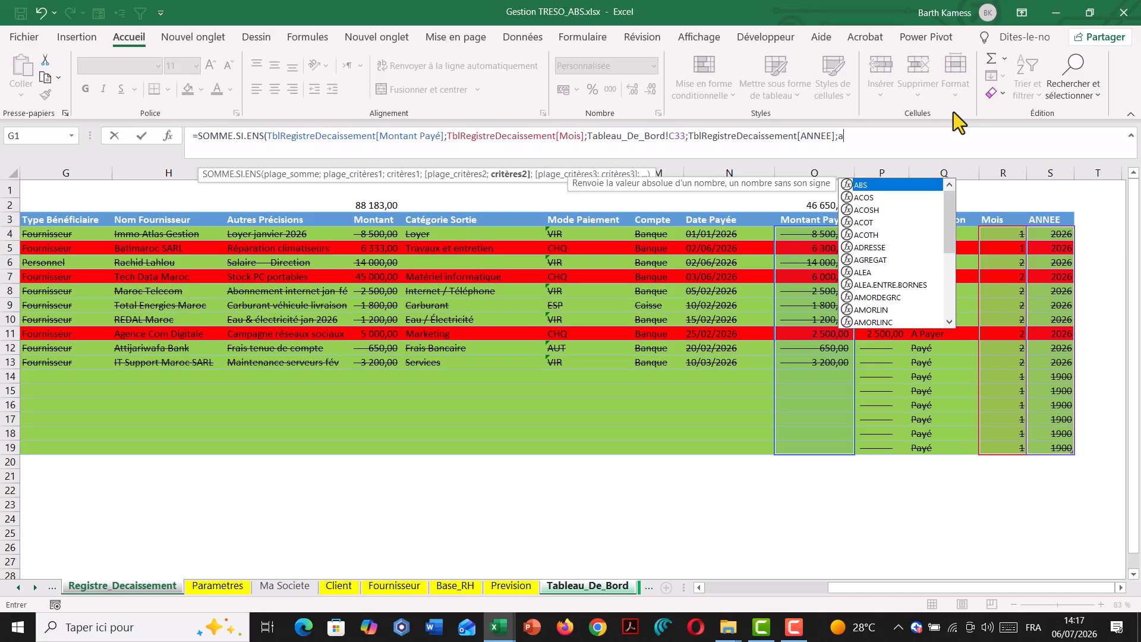
pyautogui.press('Tab')
pyautogui.write('au')
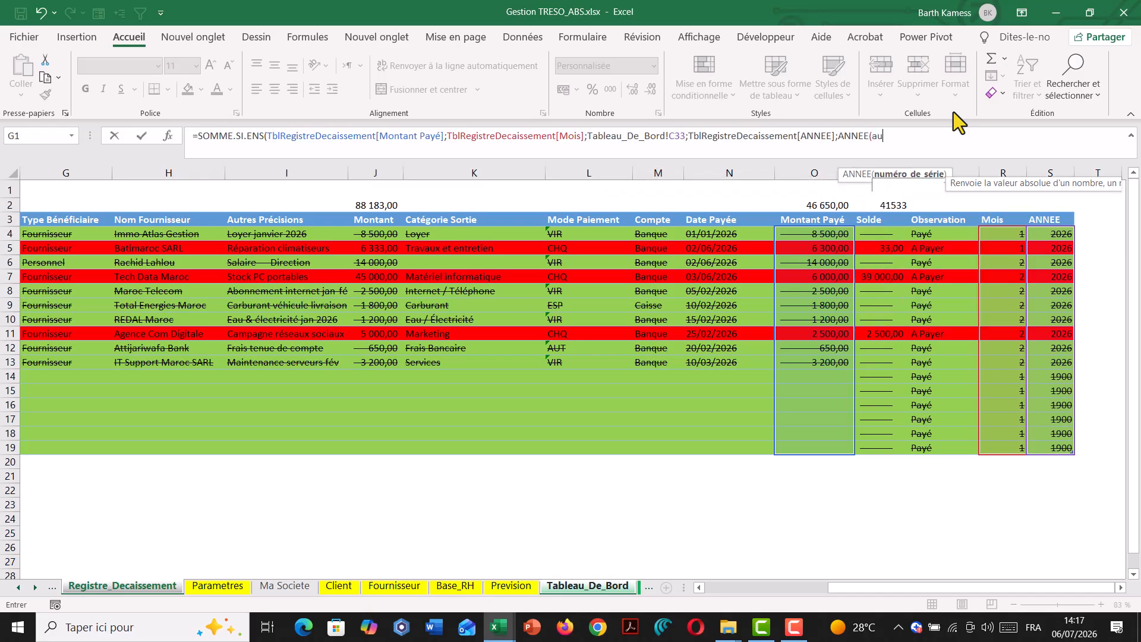
pyautogui.press('Tab')
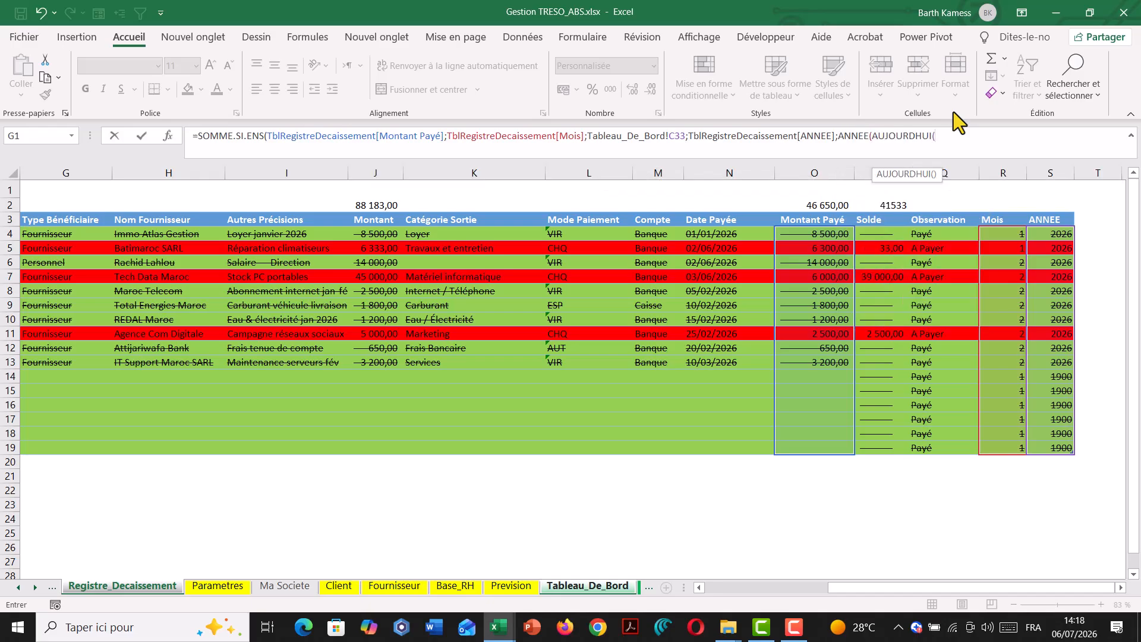
pyautogui.write(')')
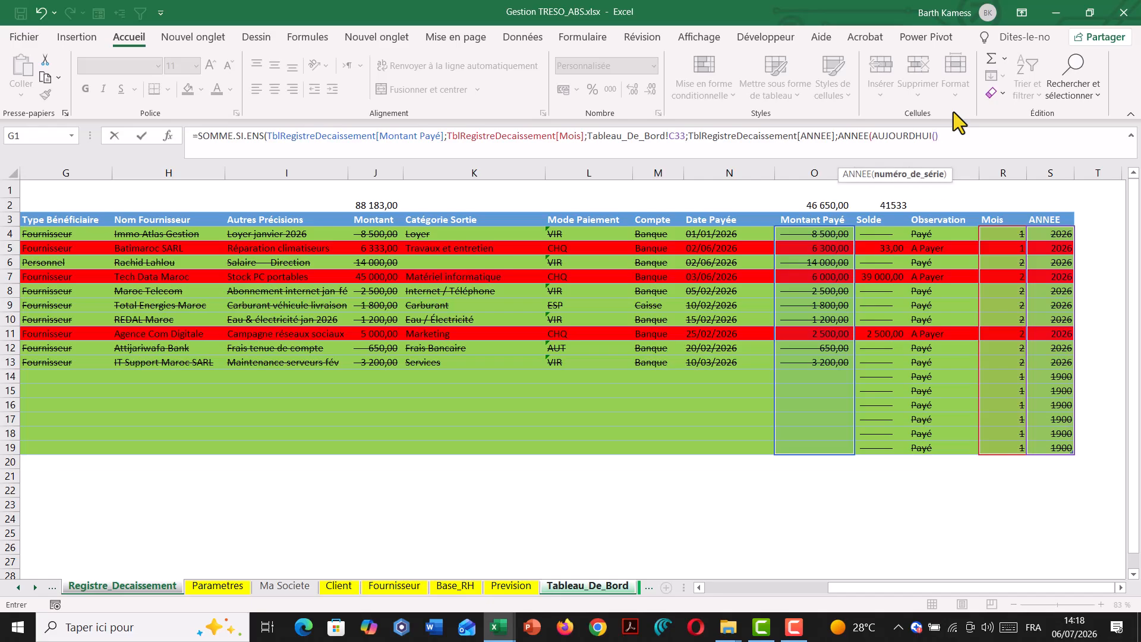
pyautogui.write(')')
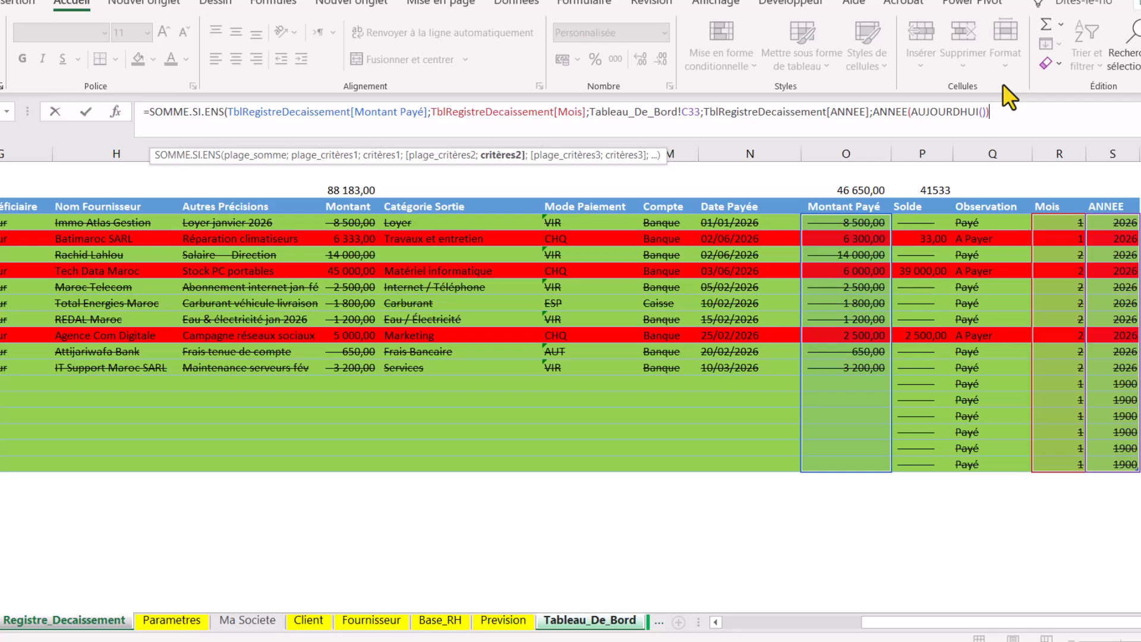
pyautogui.write(')')
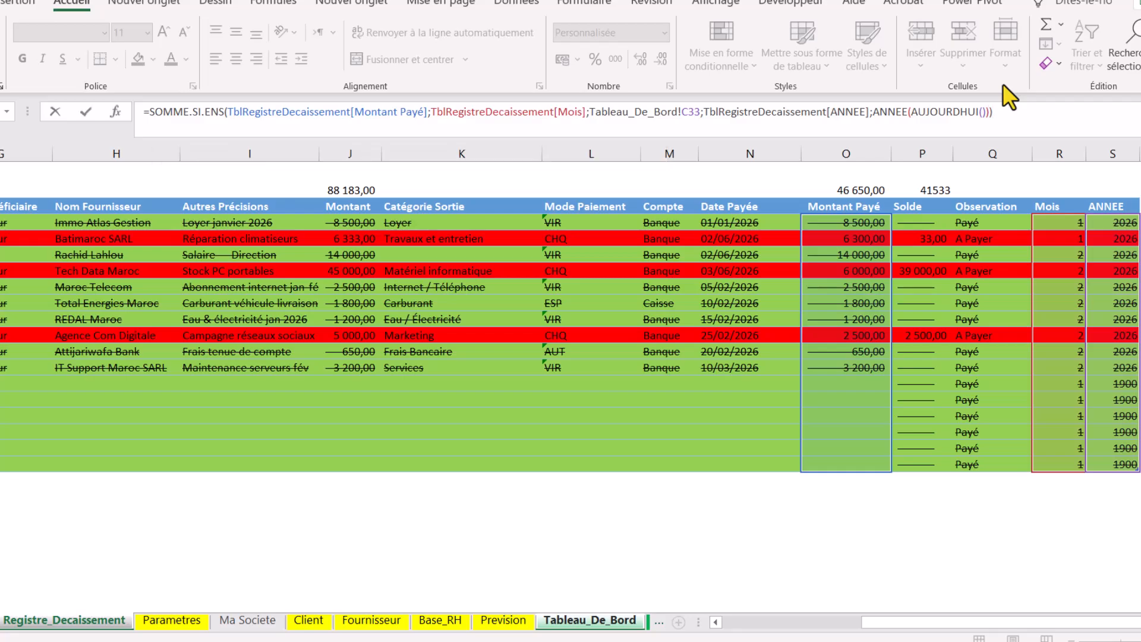
pyautogui.press('Return')
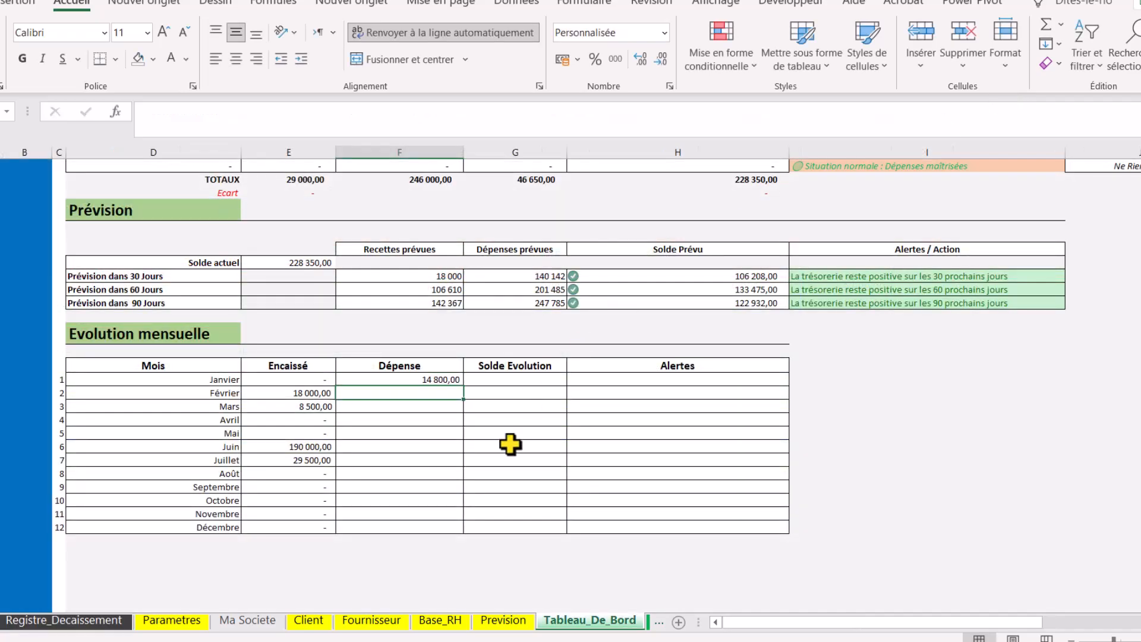
# Fill the Dépense formula from Janvier in F33 down to Décembre in F44.
pyautogui.click(416, 380)
pyautogui.moveTo(463, 385); pyautogui.dragTo(432, 535)
pyautogui.click(313, 487)
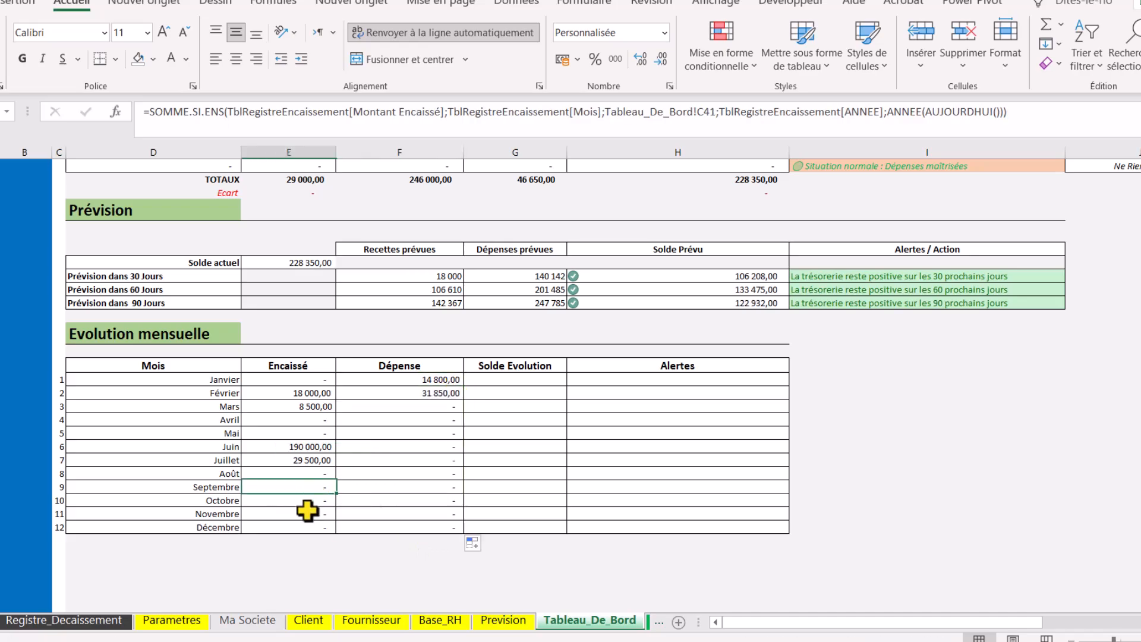
# Total the Encaissé column in E46 with =SOMME(E33:E45) and extend the total to F46 for Dépense.
pyautogui.click(273, 554)
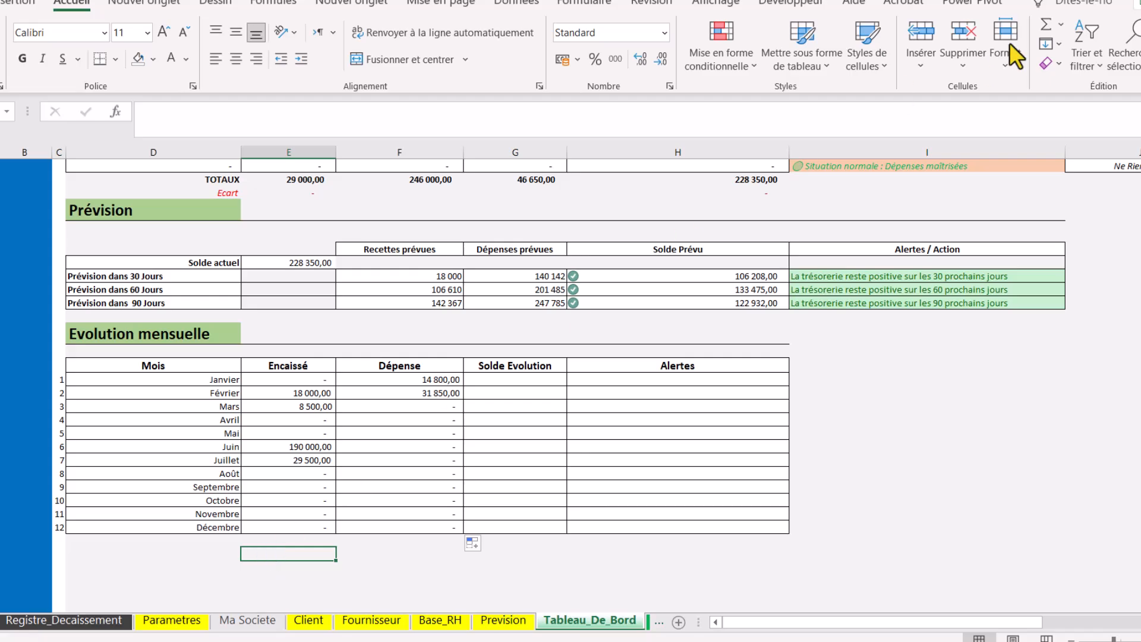
pyautogui.click(1047, 33)
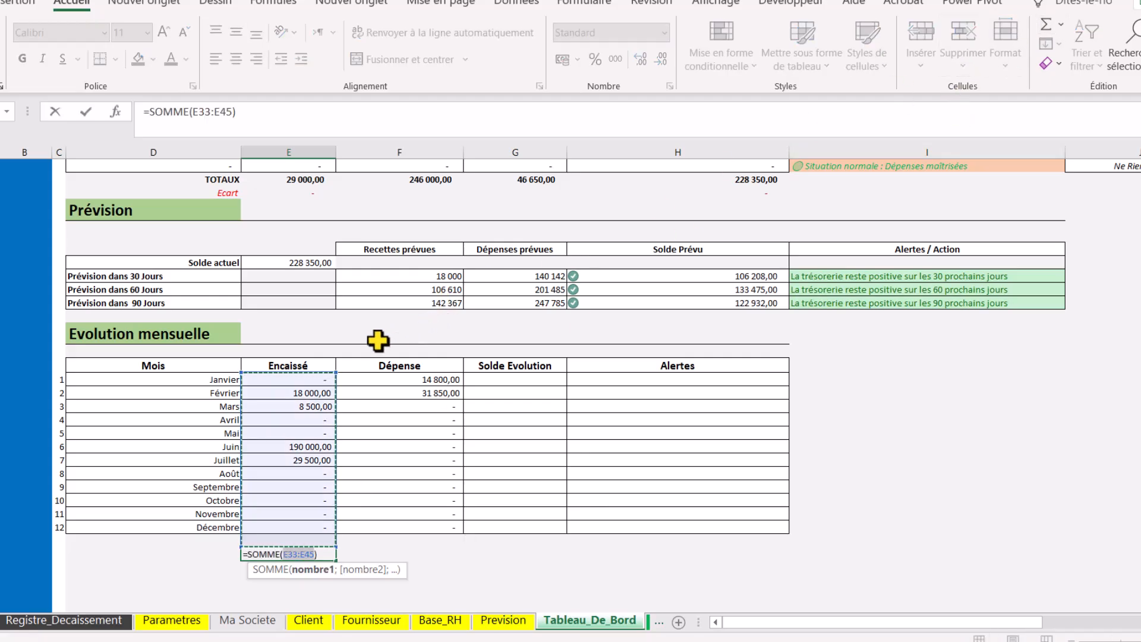
pyautogui.press('Return')
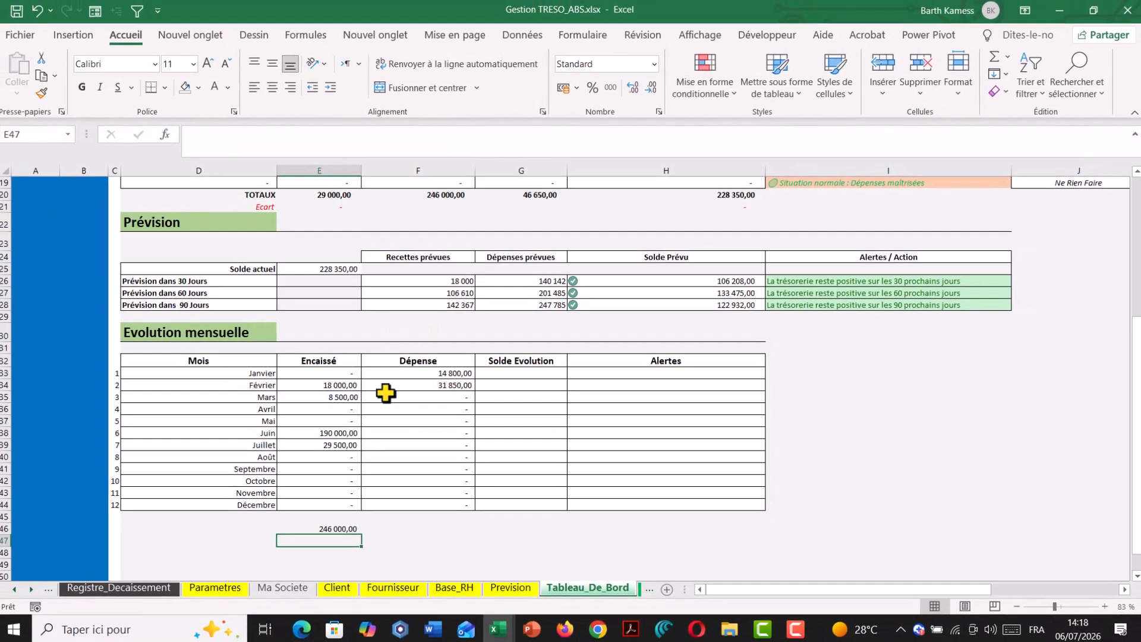
pyautogui.click(326, 528)
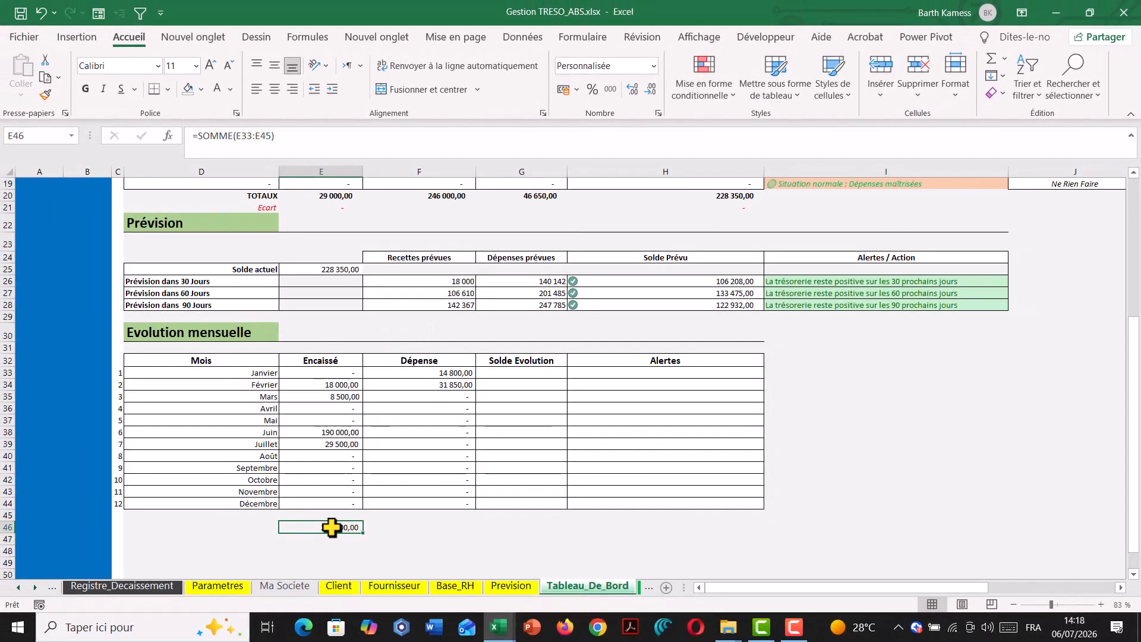
pyautogui.moveTo(402, 539); pyautogui.dragTo(457, 542)
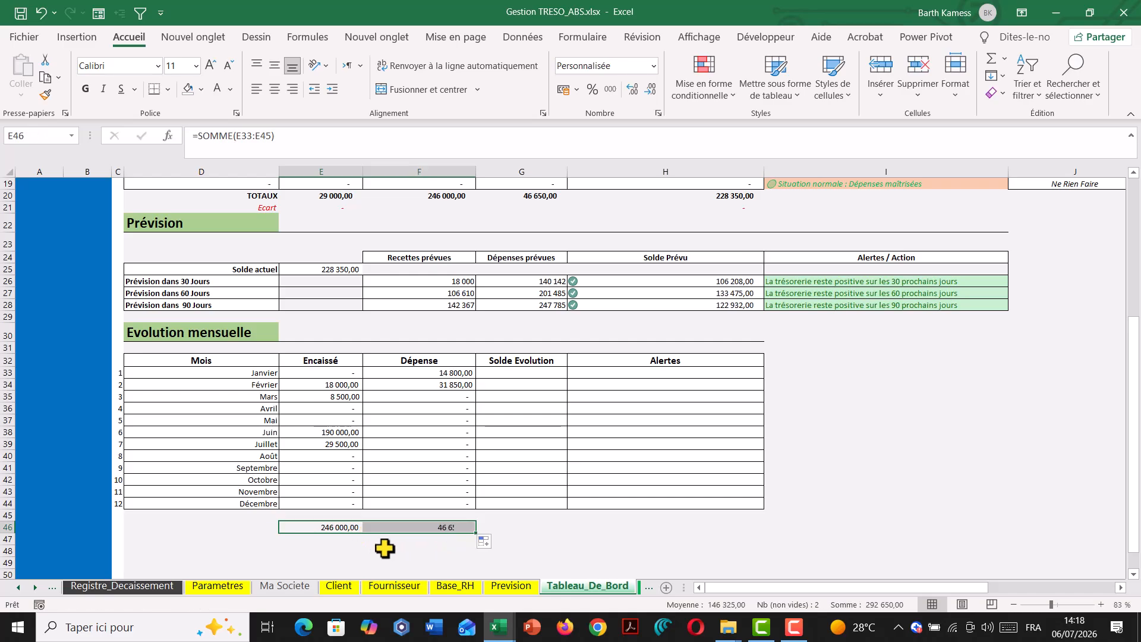
# Apply the thousands separator format to the Solde subtotal in P2 of Registre_Decaissement, then open the Registre_Encaissement sheet.
pyautogui.click(79, 585)
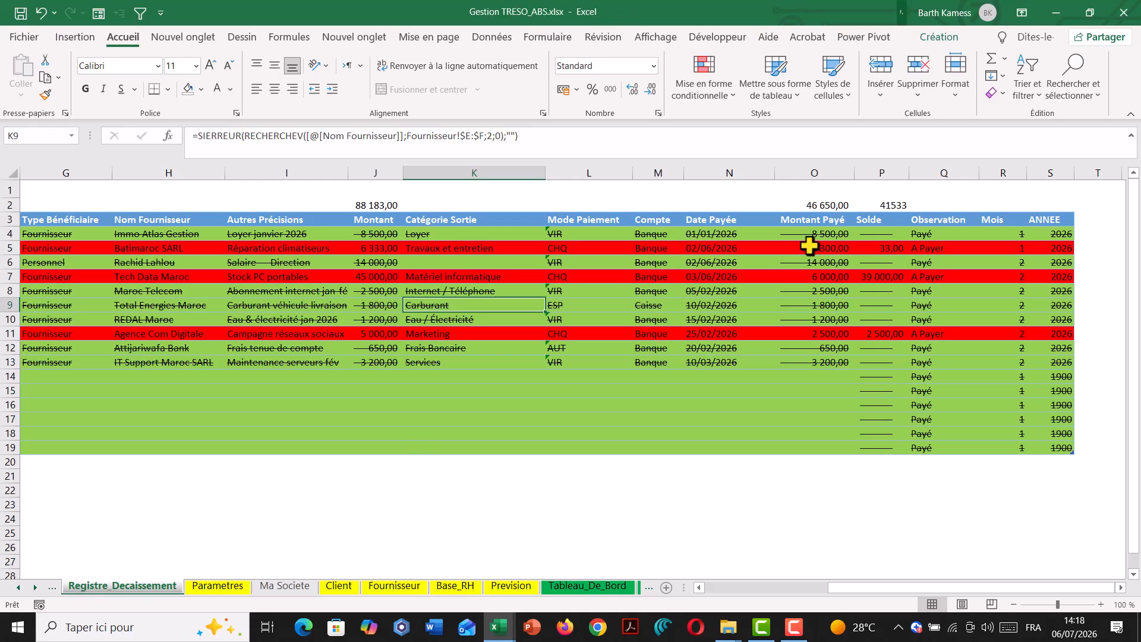
pyautogui.click(894, 205)
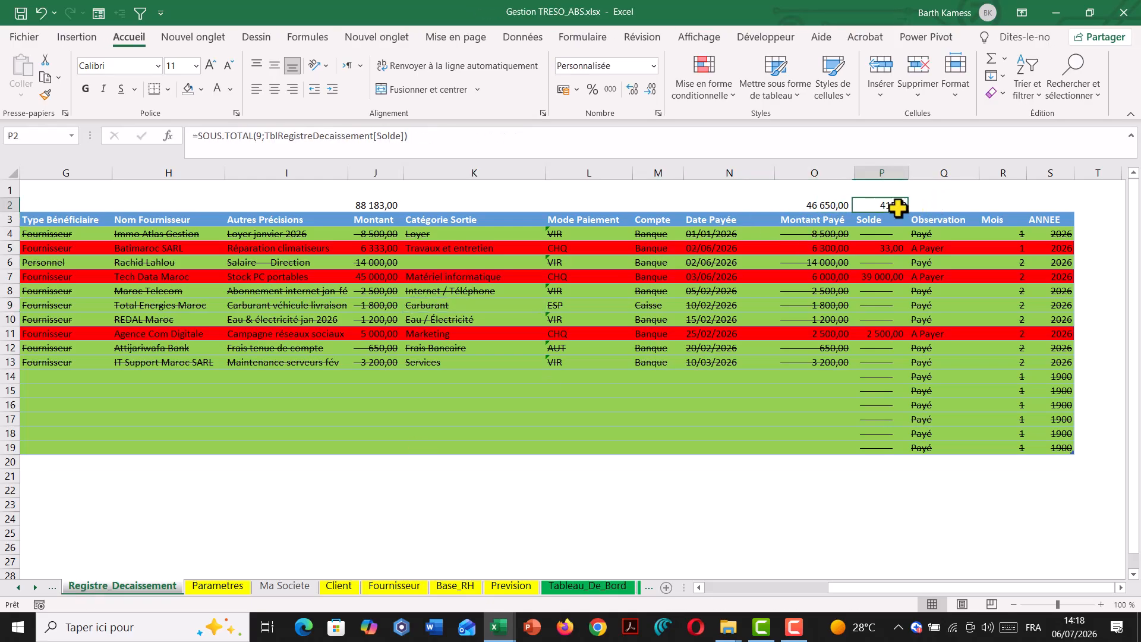
pyautogui.click(610, 88)
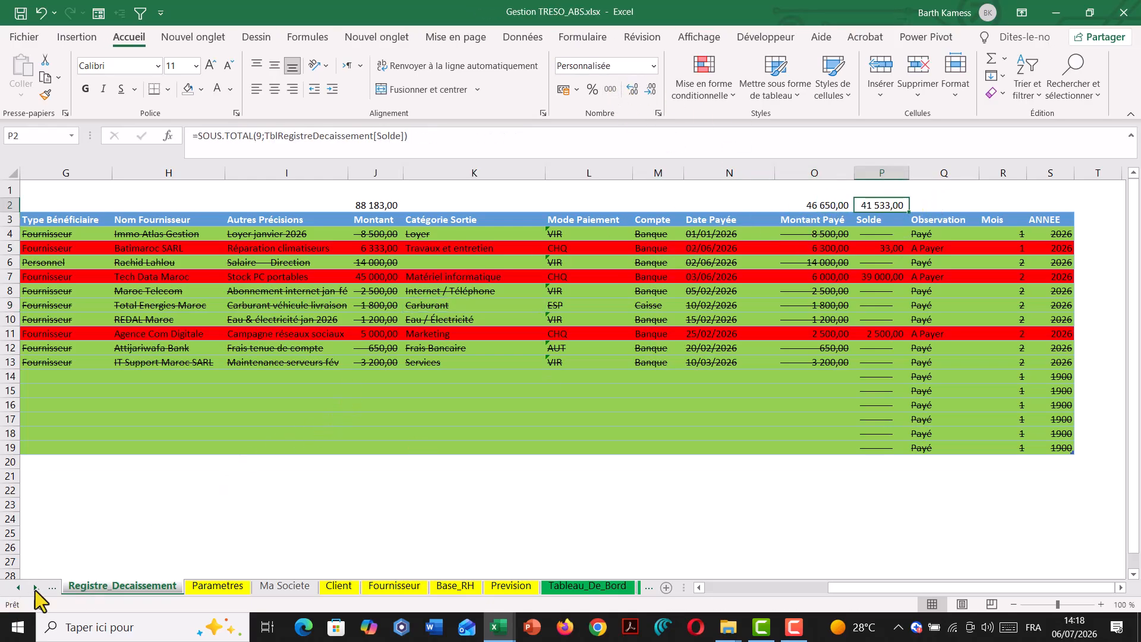
pyautogui.click(51, 587)
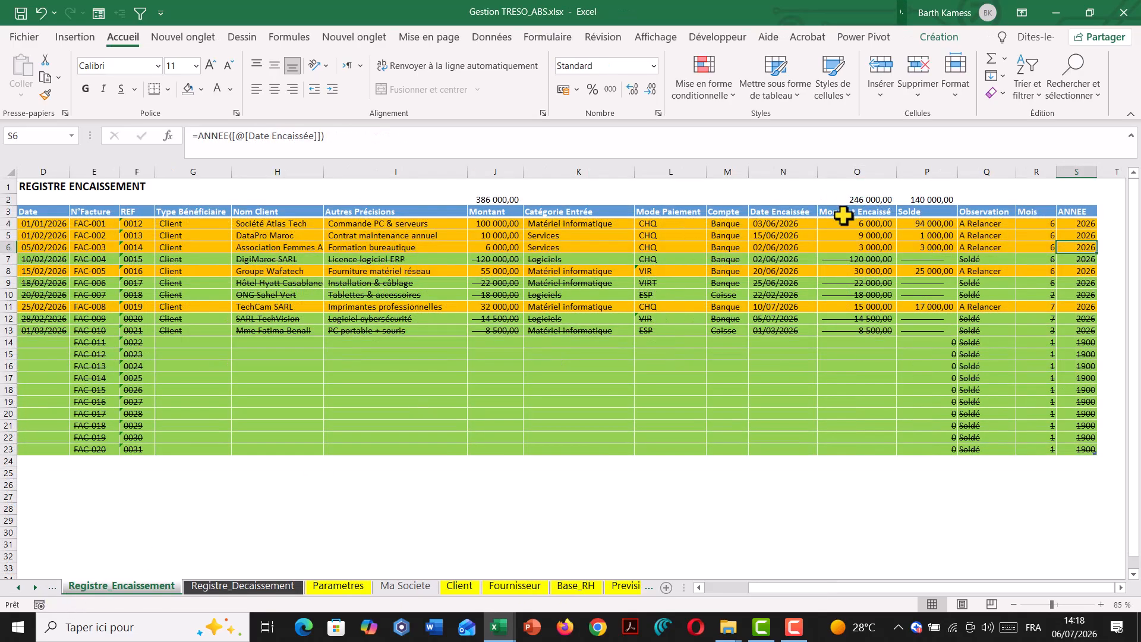
# Compare the Montant Encaissé subtotal in O2 of Registre_Encaissement with the Encaissé and Dépense totals in E46 and F46 of Tableau_De_Bord.
pyautogui.click(880, 199)
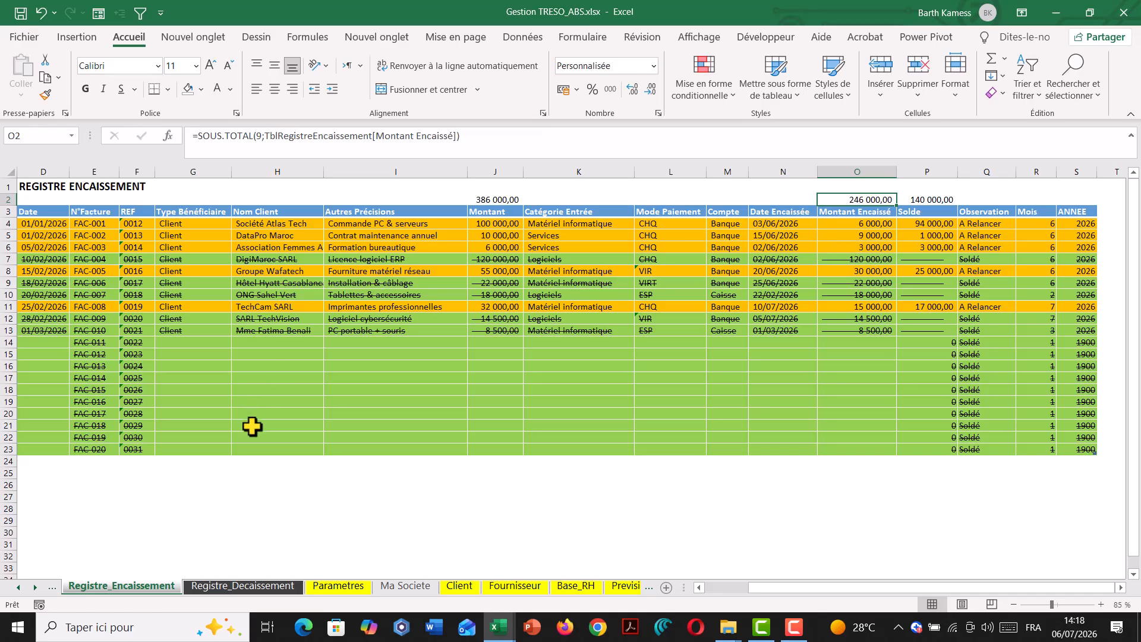
pyautogui.click(626, 588)
pyautogui.click(625, 588)
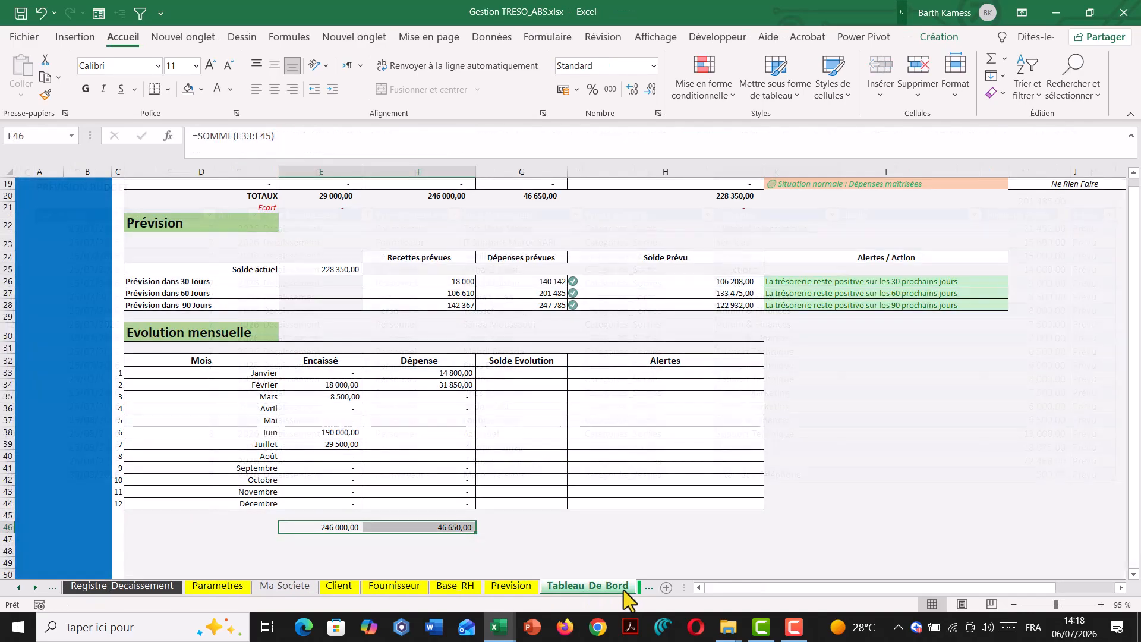
pyautogui.click(344, 527)
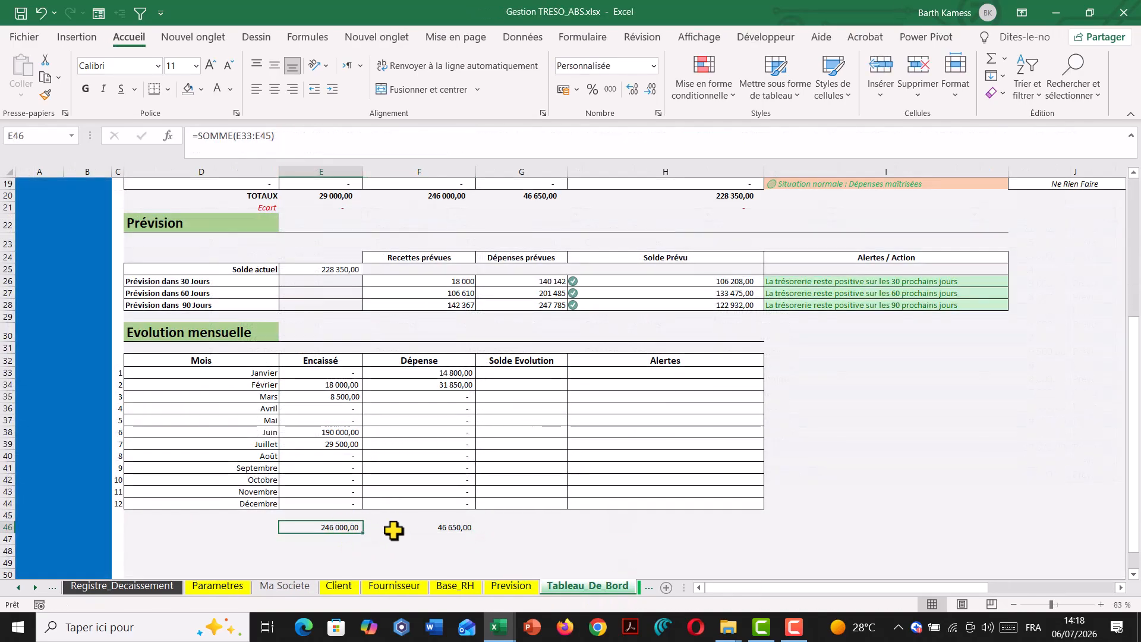
pyautogui.click(402, 527)
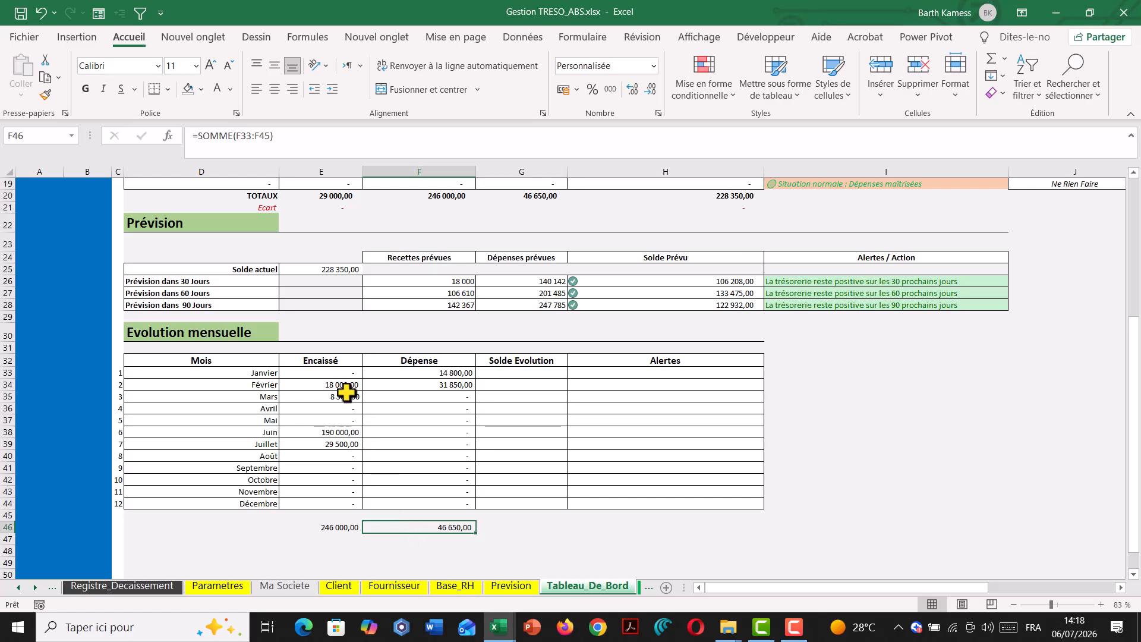
# Inspect the ANNEE and Mois formulas in row 4 of Registre_Decaissement to see which date column each one uses.
pyautogui.click(131, 585)
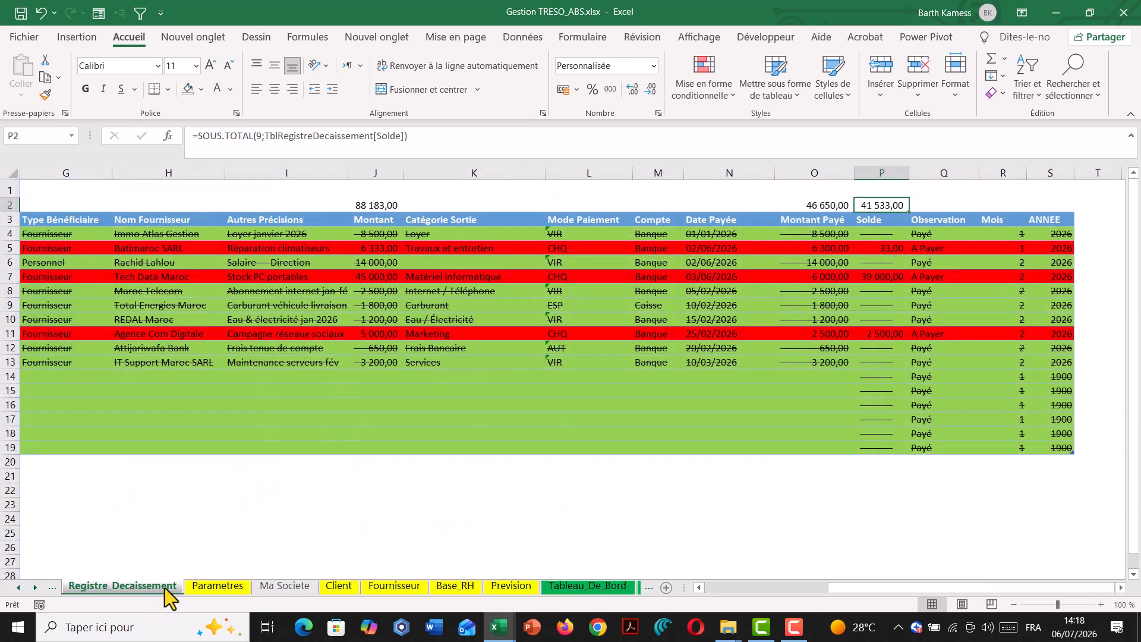
pyautogui.doubleClick(1052, 237)
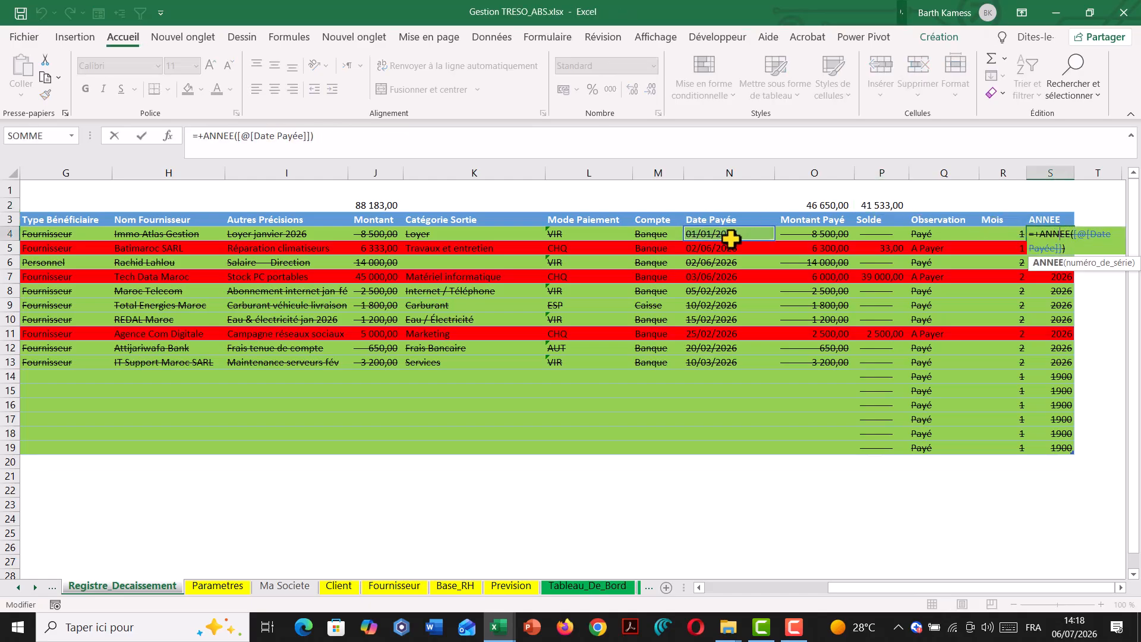
pyautogui.press('Escape')
pyautogui.doubleClick(1014, 235)
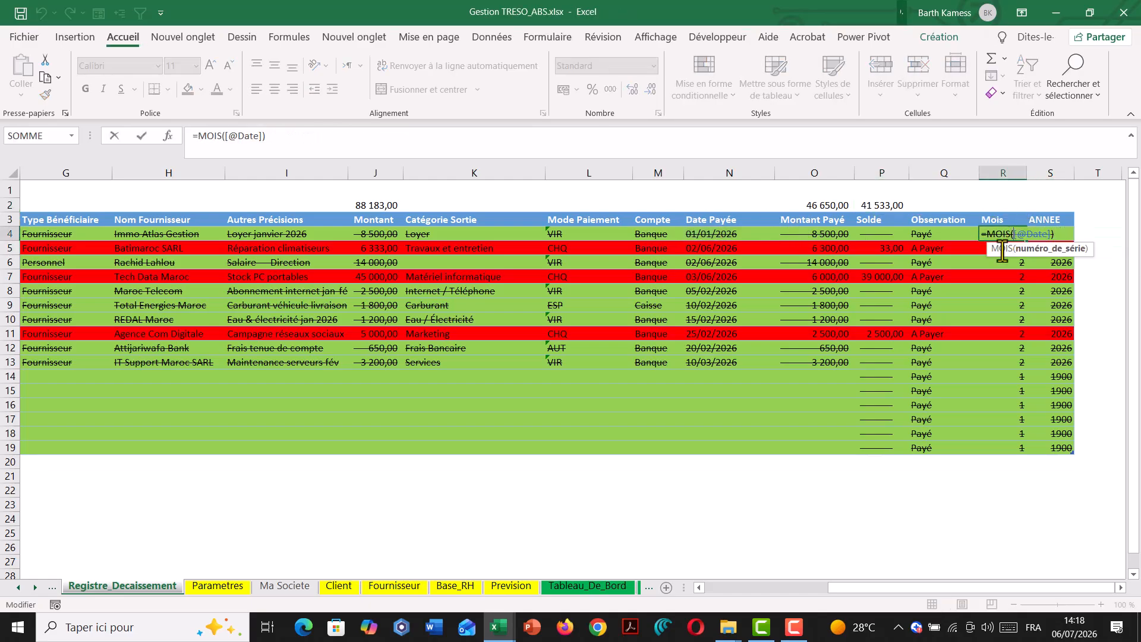
pyautogui.click(700, 587)
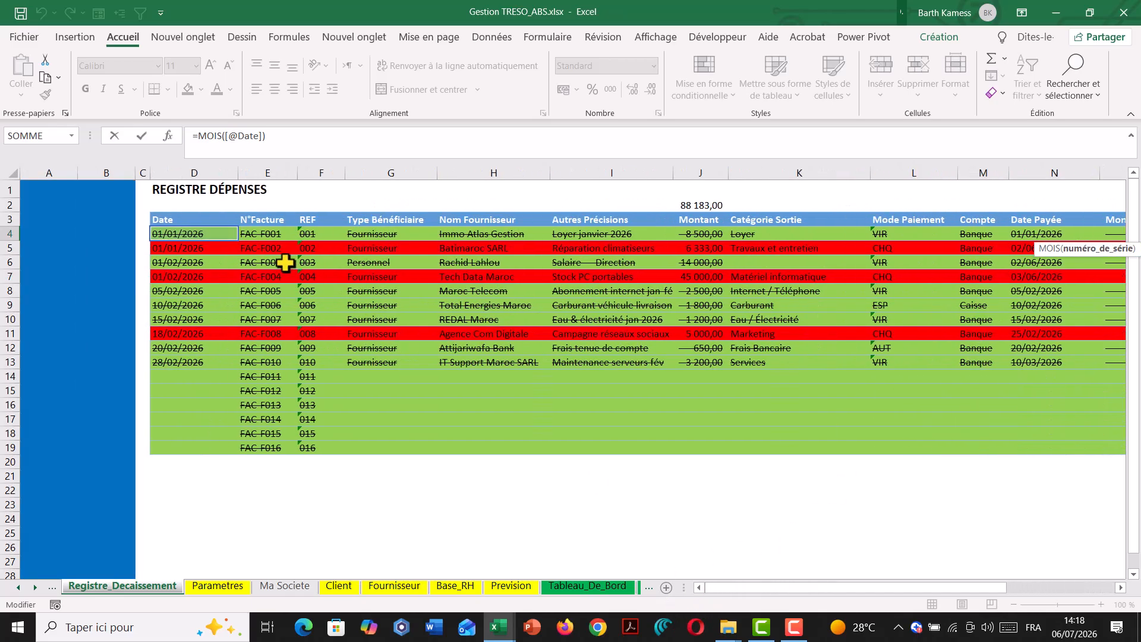
pyautogui.moveTo(773, 600); pyautogui.dragTo(866, 603)
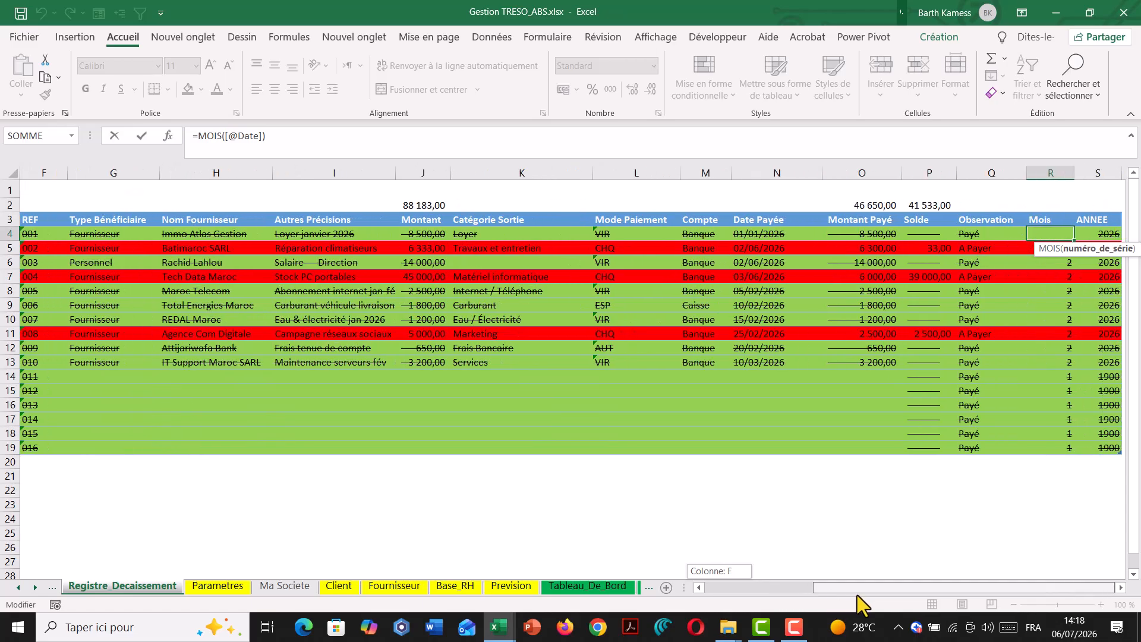
pyautogui.hotkey('ctrl', 'Return')
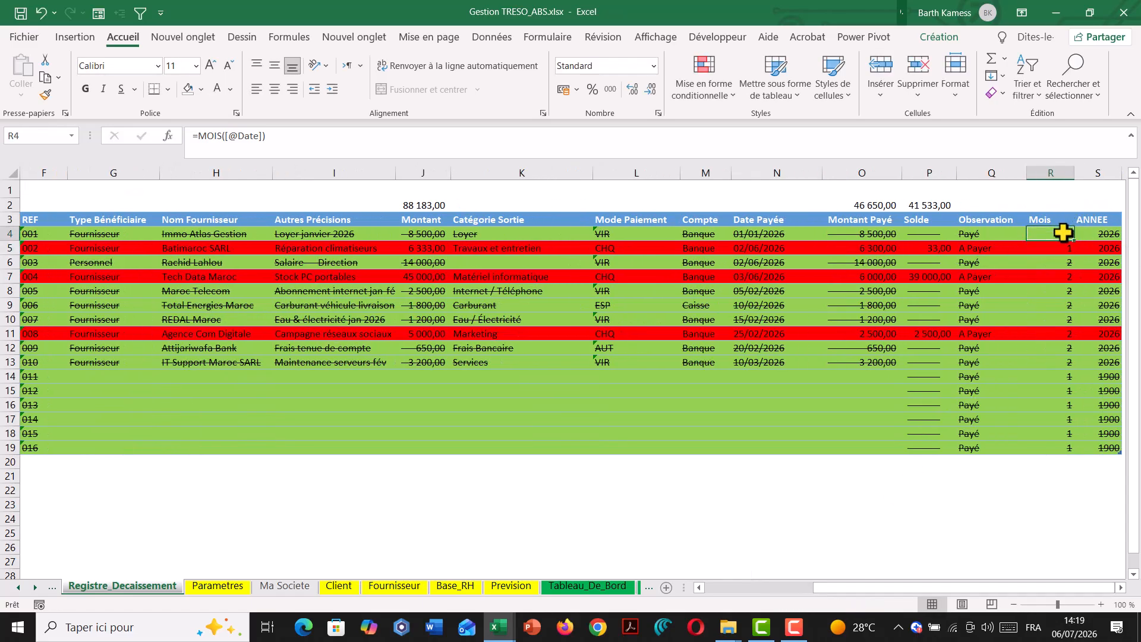
# Replace the Mois formula in R4 with =MOIS([@[Date Payée]]), fill it down the column, and return to the Dépense column in Tableau_De_Bord.
pyautogui.write('=MOIS(')
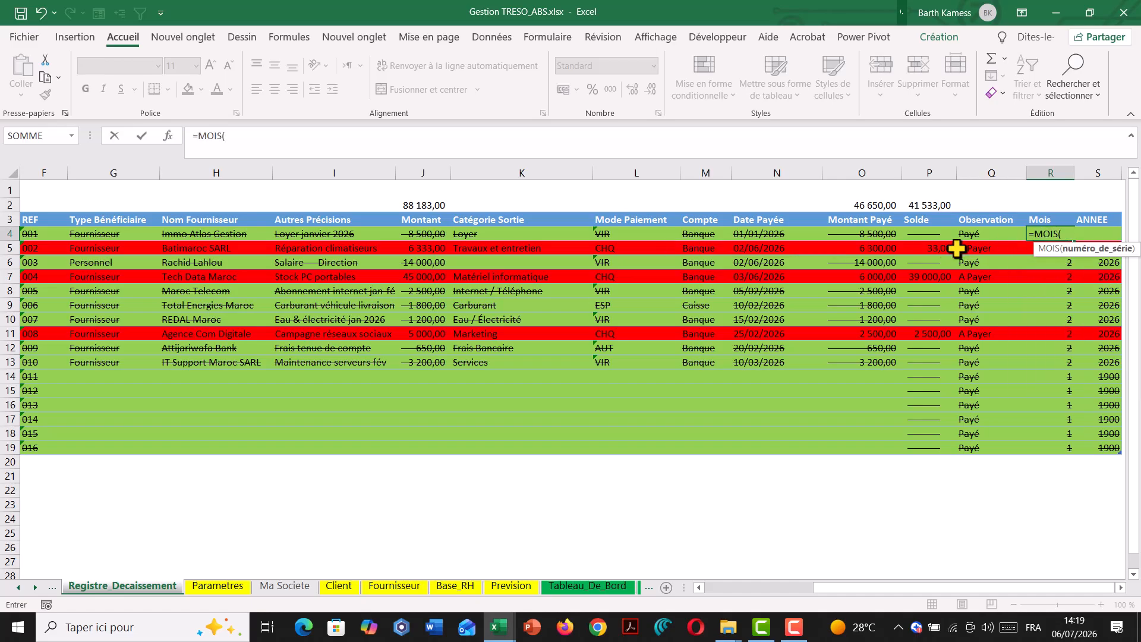
pyautogui.click(763, 233)
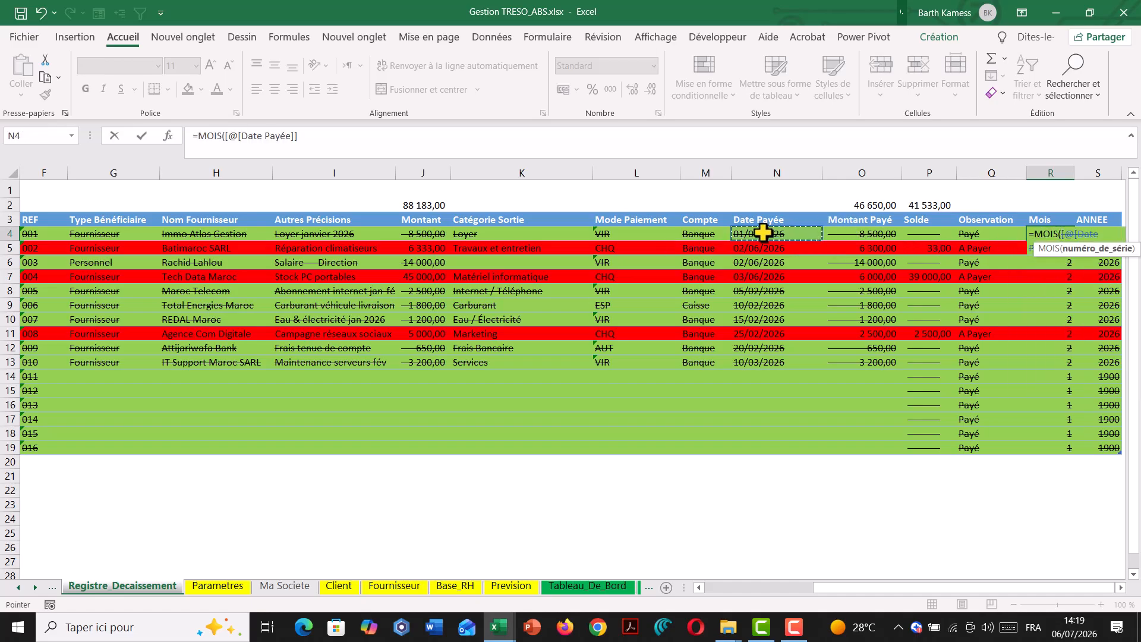
pyautogui.press('Return')
pyautogui.click(1065, 233)
pyautogui.doubleClick(1073, 241)
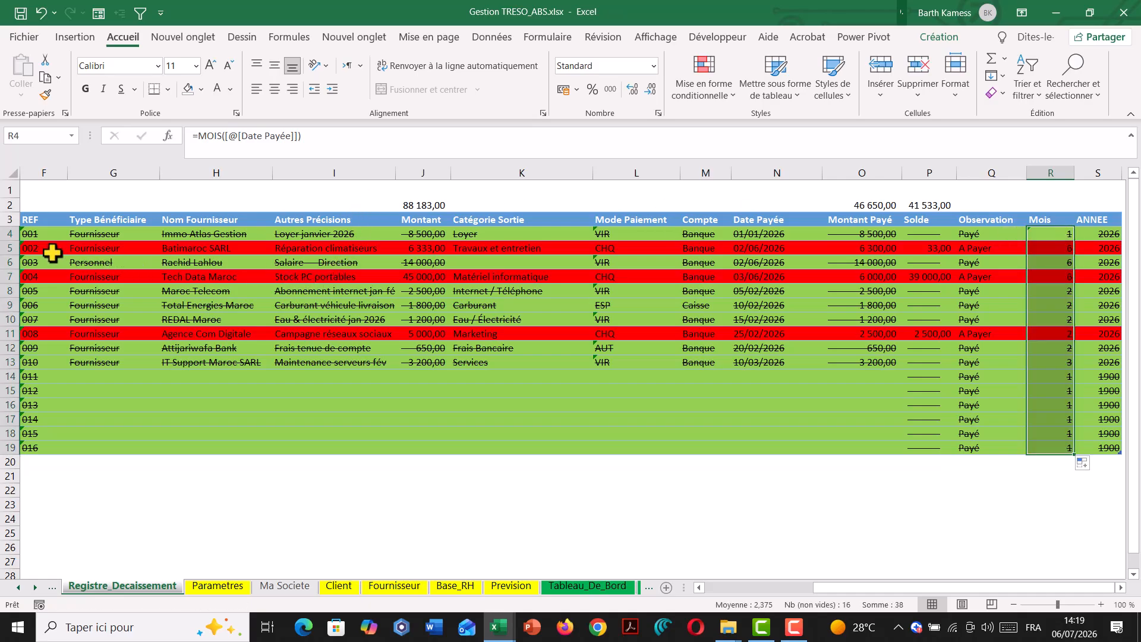
pyautogui.click(573, 586)
pyautogui.click(407, 444)
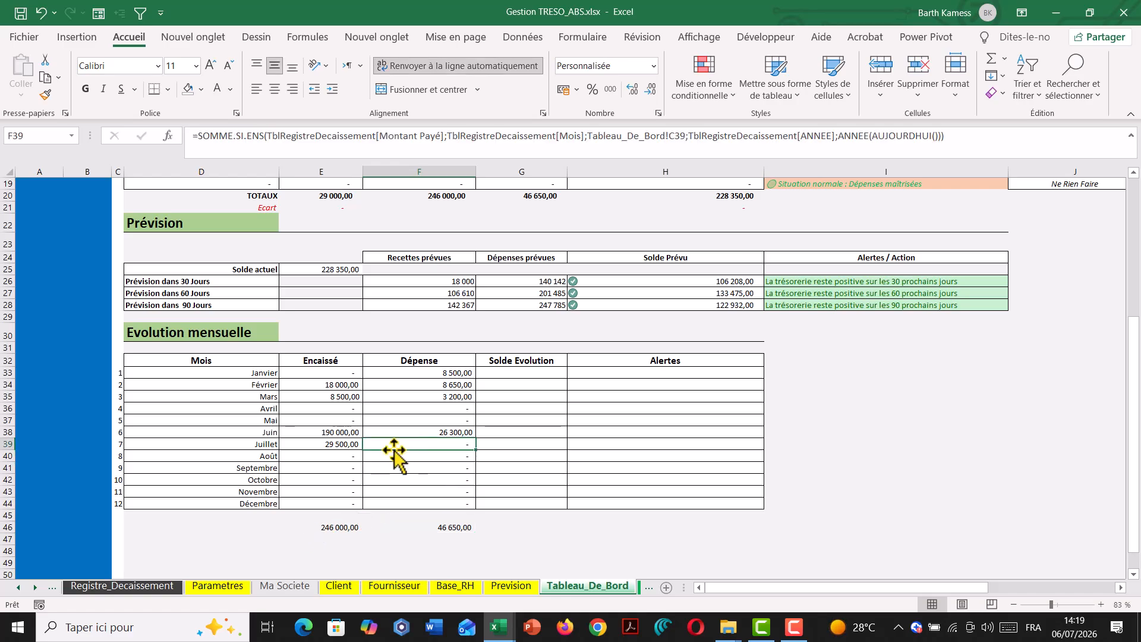
pyautogui.click(496, 373)
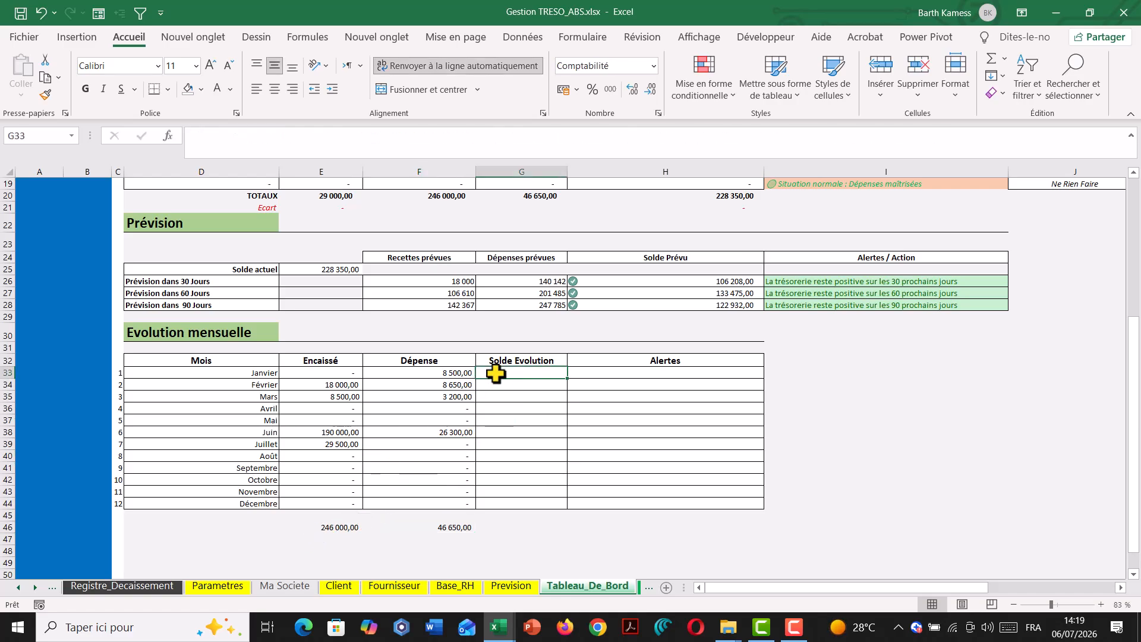
pyautogui.write('=')
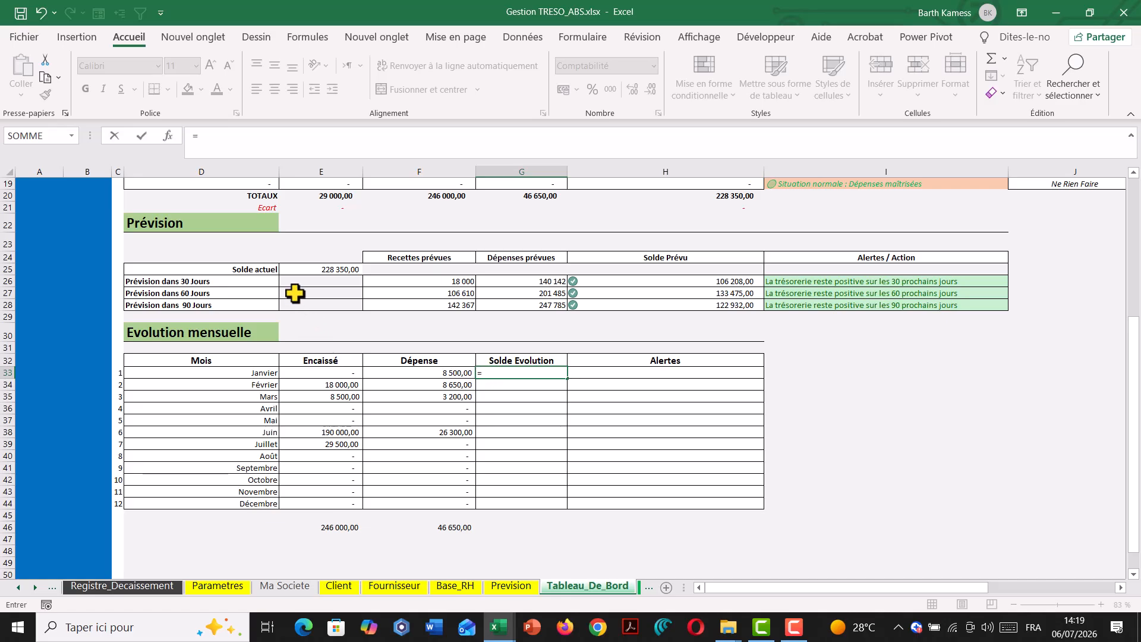
pyautogui.click(290, 270)
pyautogui.scroll(6, 288, 272)
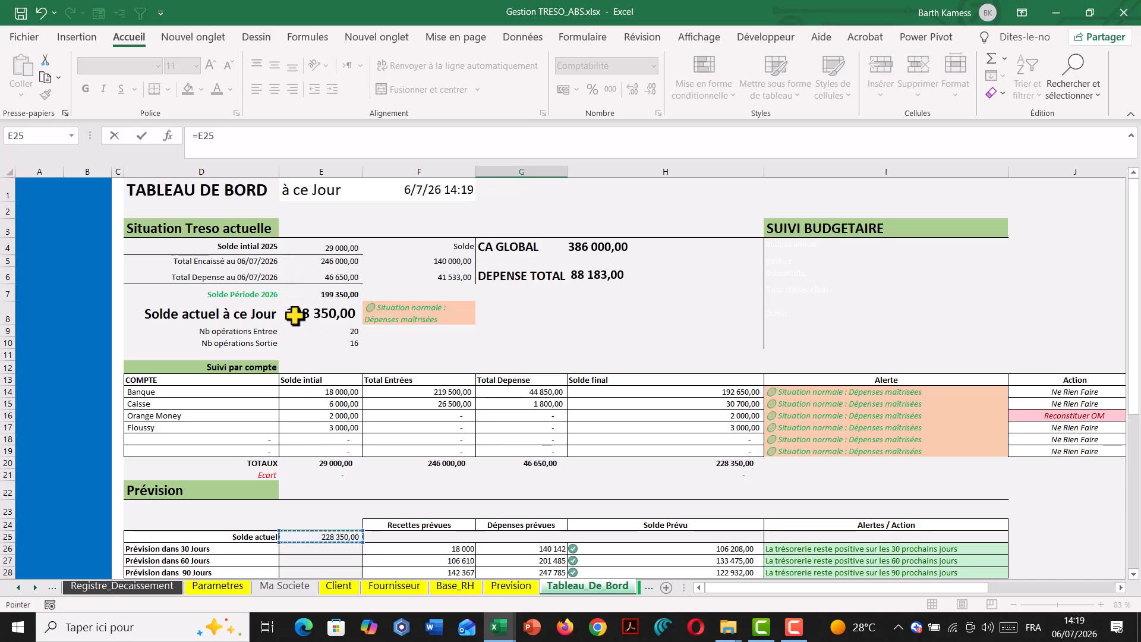
pyautogui.scroll(-4, 313, 510)
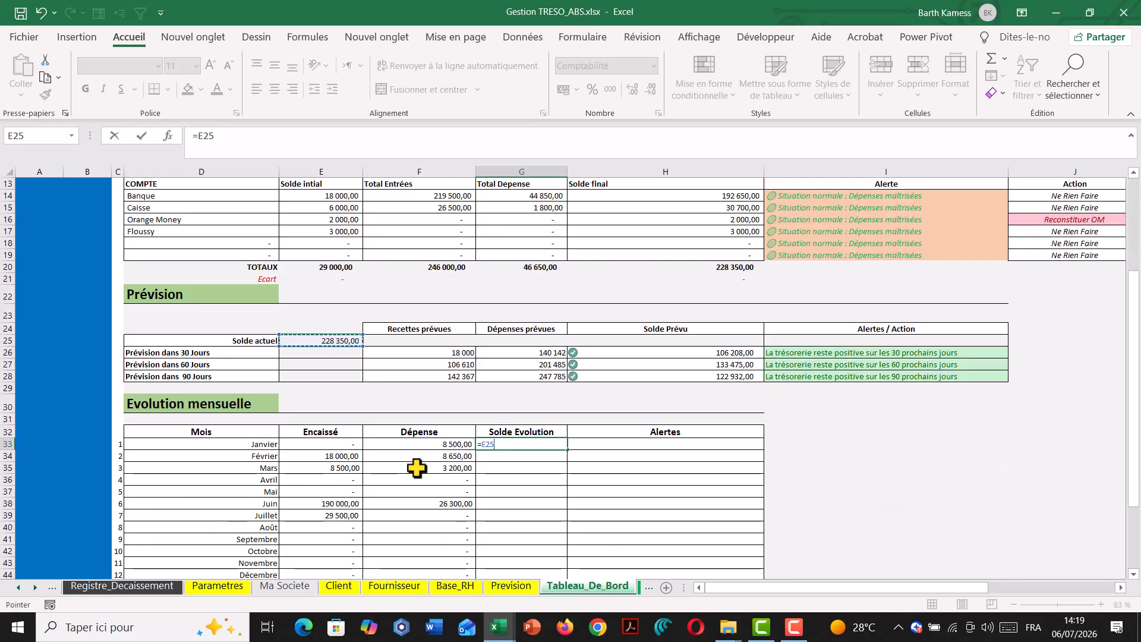
pyautogui.click(311, 440)
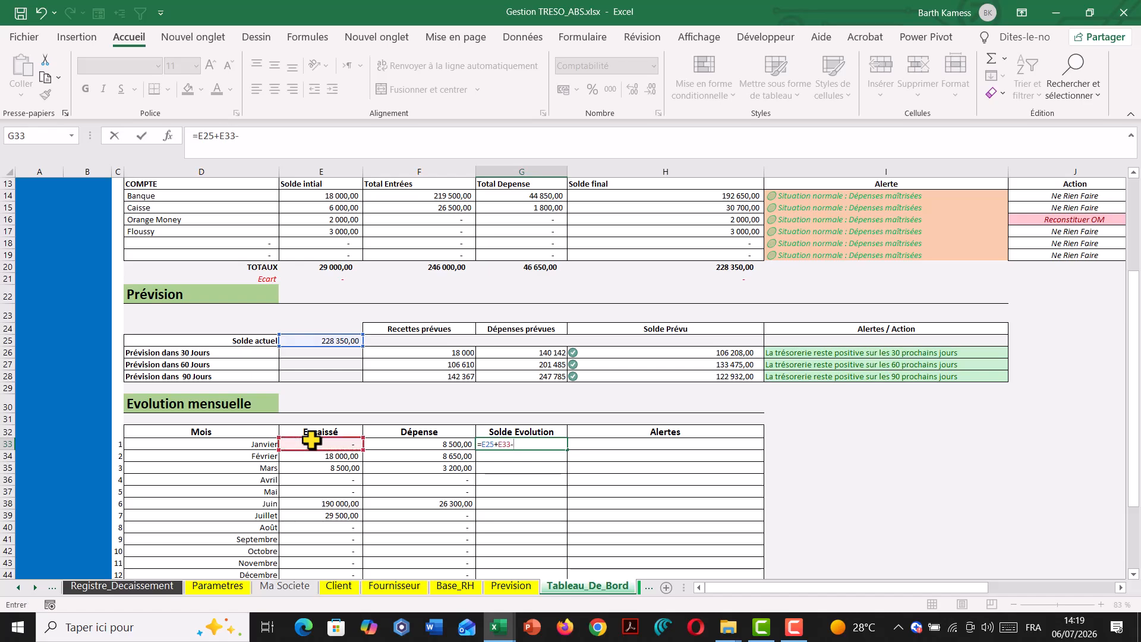
pyautogui.press('BackSpace')
pyautogui.press('BackSpace')
pyautogui.press('BackSpace')
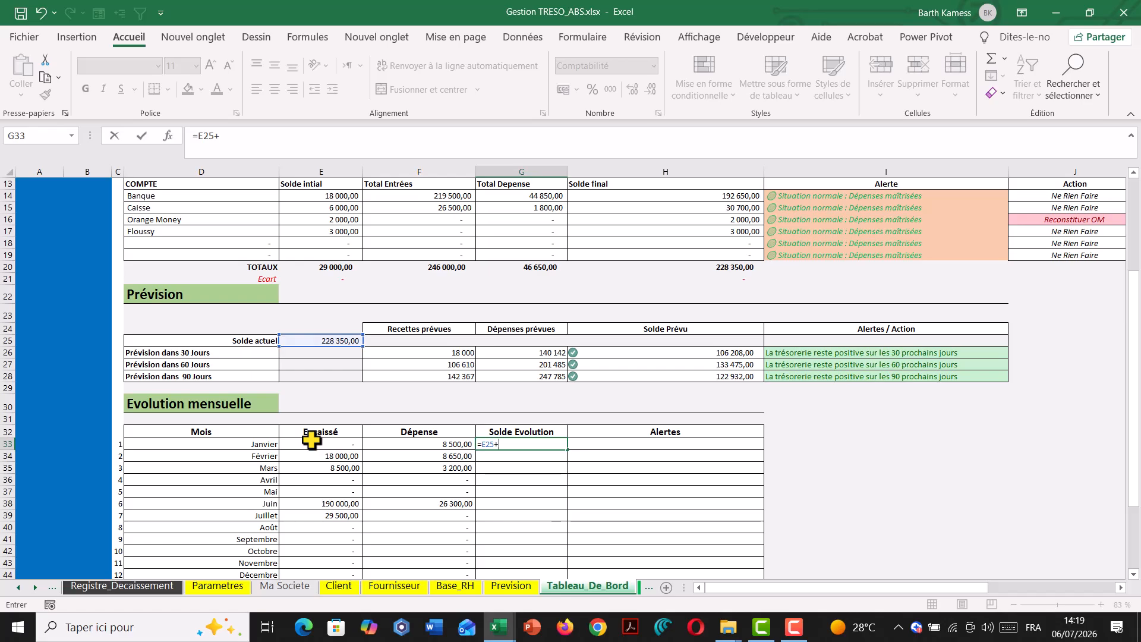
pyautogui.click(313, 443)
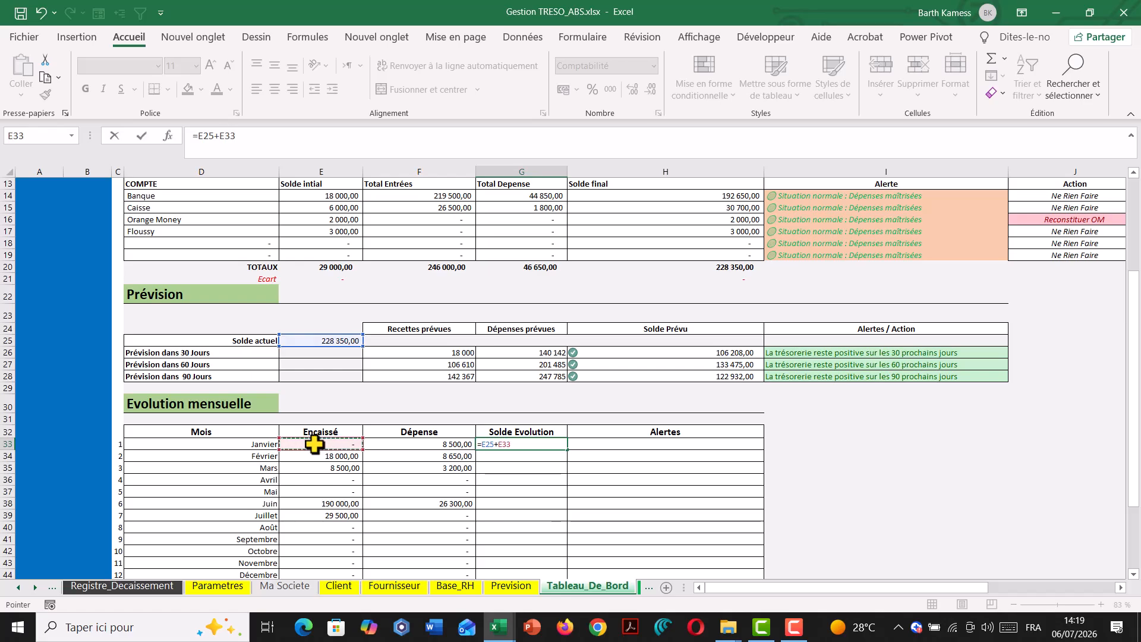
pyautogui.press('Escape')
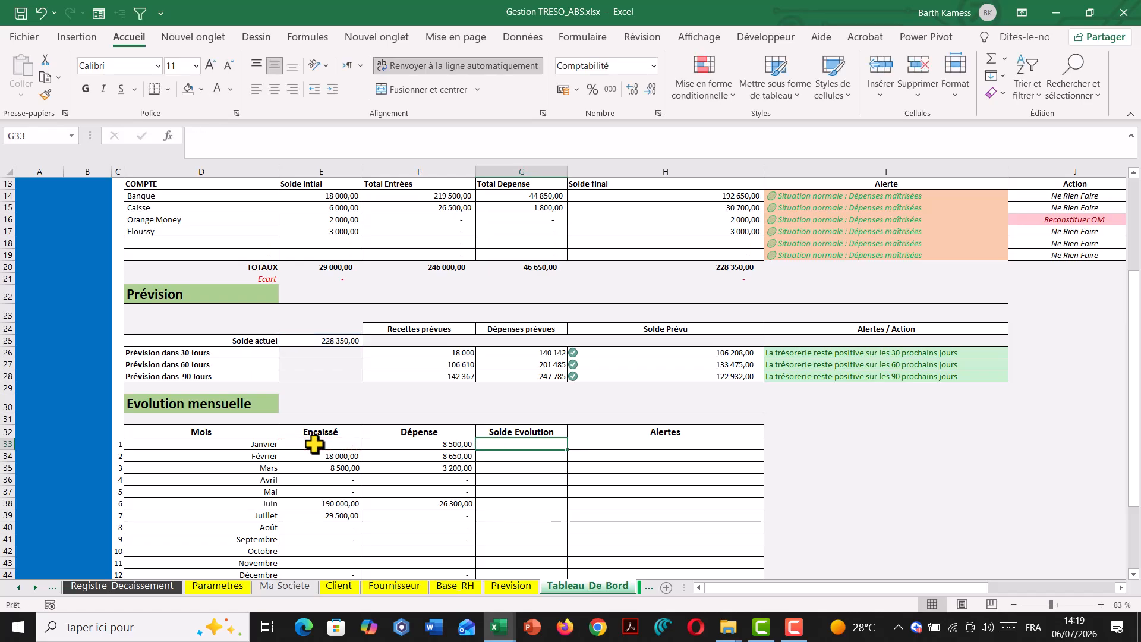
# Compute the difference between total Encaissé and total Dépense in E48 with =E46-F46.
pyautogui.scroll(-4, 323, 454)
pyautogui.click(323, 442)
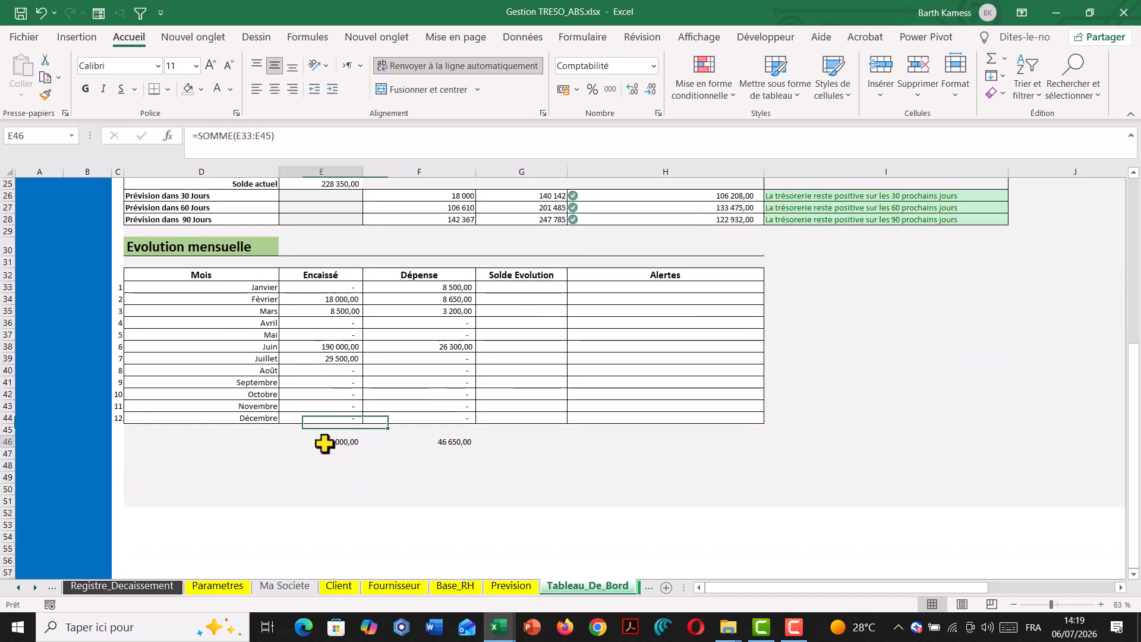
pyautogui.click(350, 464)
pyautogui.write('=')
pyautogui.click(339, 441)
pyautogui.write('-')
pyautogui.click(436, 440)
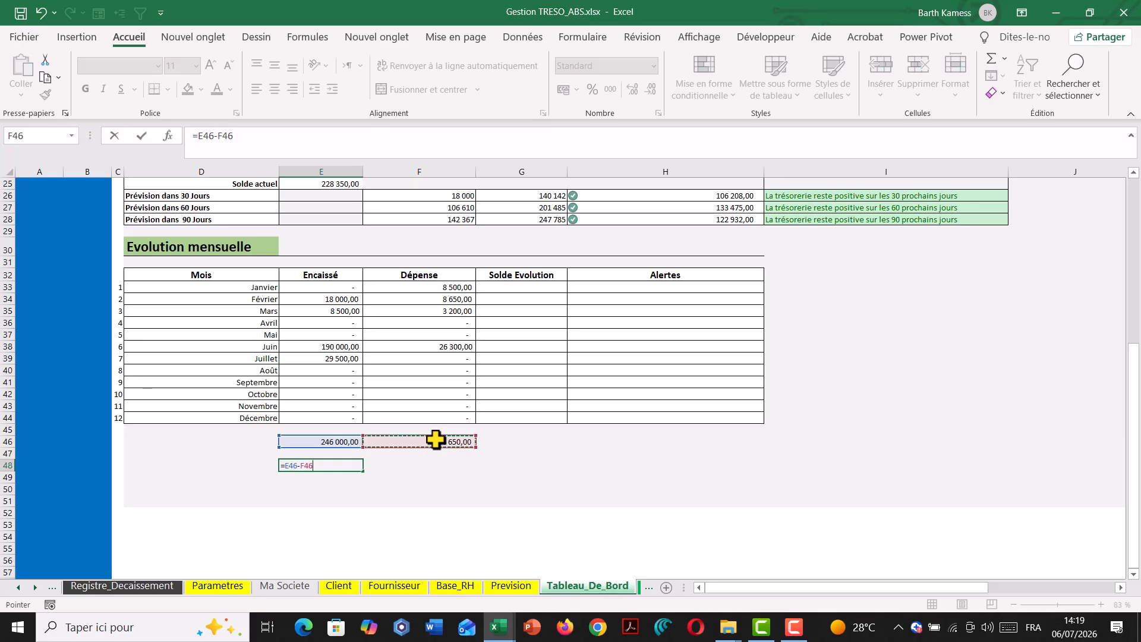
pyautogui.press('Return')
# Clear the check totals and difference in E46:F49 below the Evolution mensuelle table.
pyautogui.moveTo(349, 440); pyautogui.dragTo(392, 473)
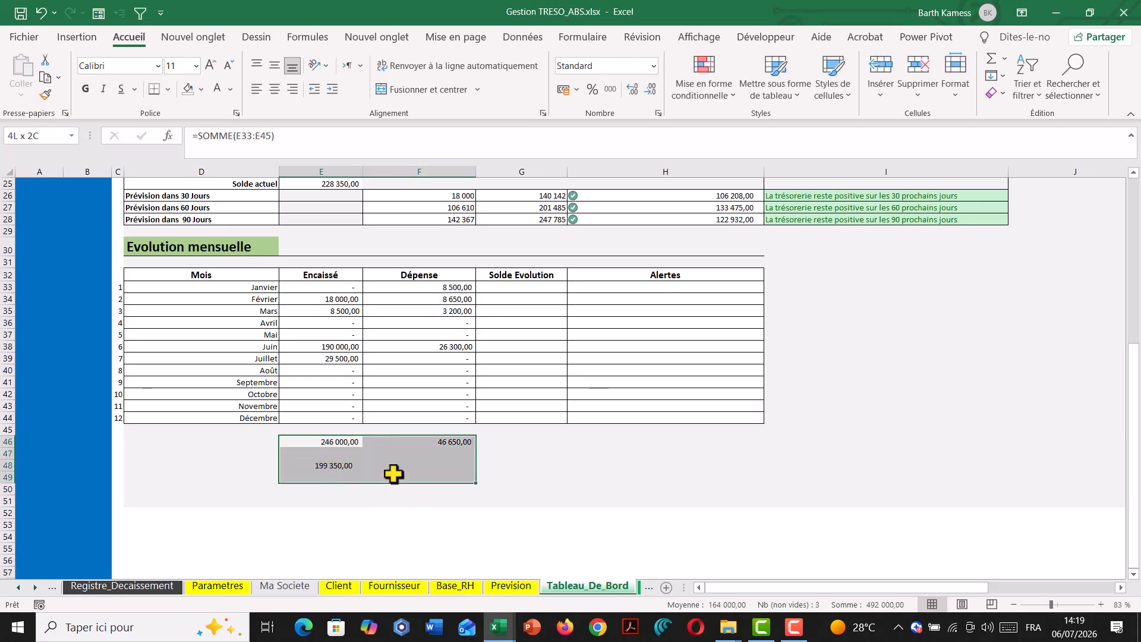
pyautogui.press('Delete')
# Enter =E25+E33-F33 in G33 under Solde Evolution for Janvier and fill it down to Décembre in G44.
pyautogui.scroll(3, 451, 410)
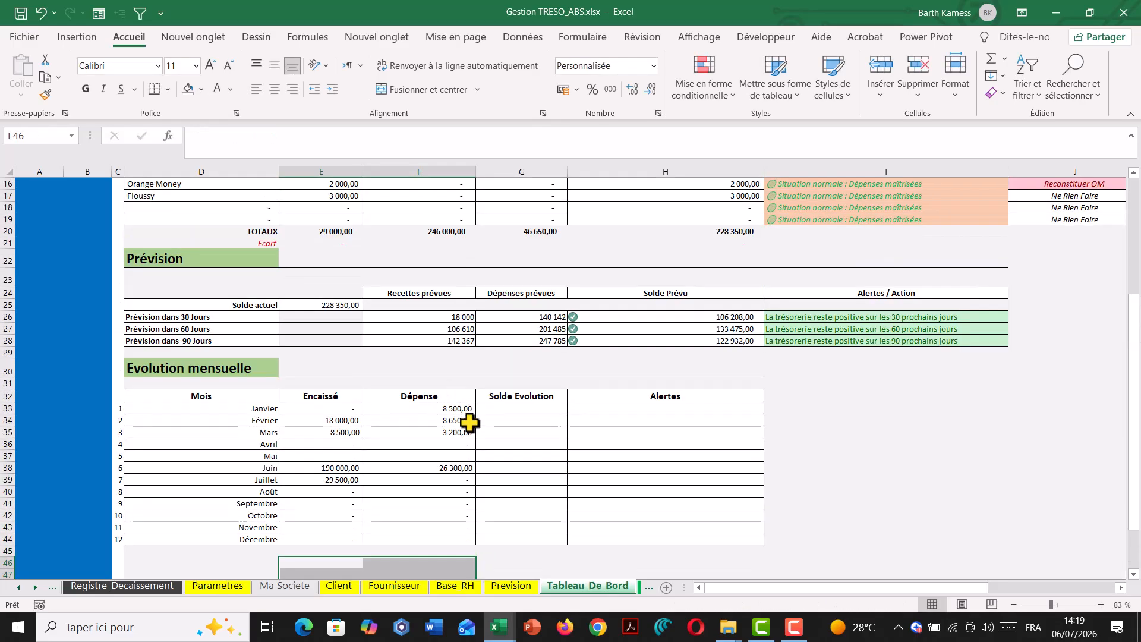
pyautogui.click(511, 406)
pyautogui.write('=')
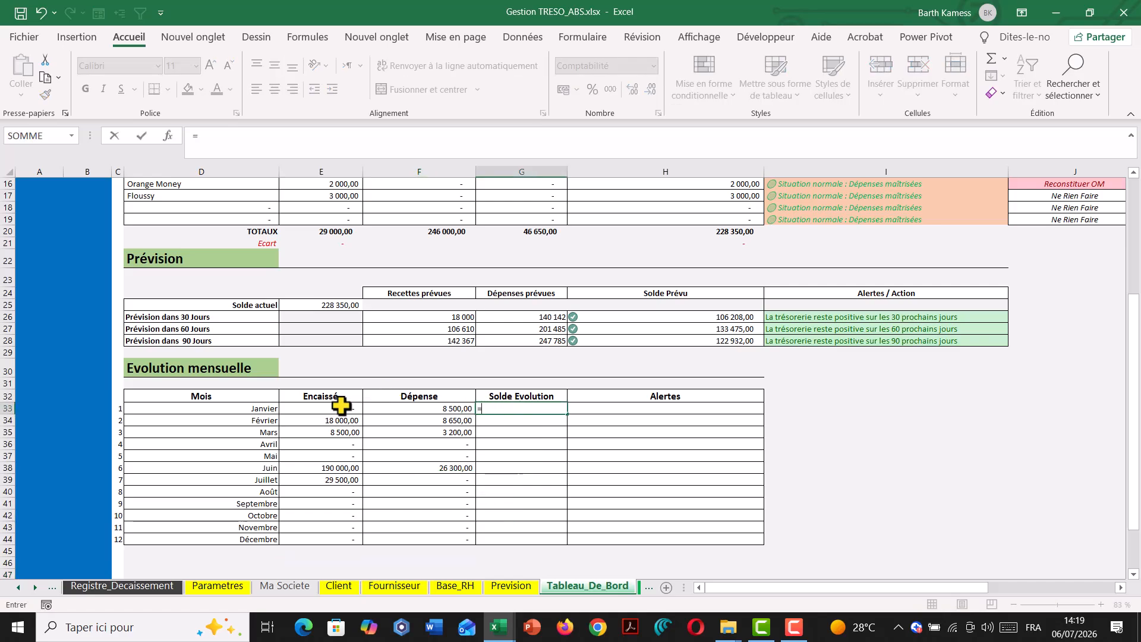
pyautogui.click(298, 305)
pyautogui.write('+')
pyautogui.click(339, 408)
pyautogui.write('-')
pyautogui.click(442, 407)
pyautogui.press('Return')
pyautogui.click(550, 406)
pyautogui.moveTo(566, 414); pyautogui.dragTo(543, 546)
# Enter =G33+E34-F34 in G34 to carry forward the previous month's balance, and fill it down to G44.
pyautogui.click(520, 417)
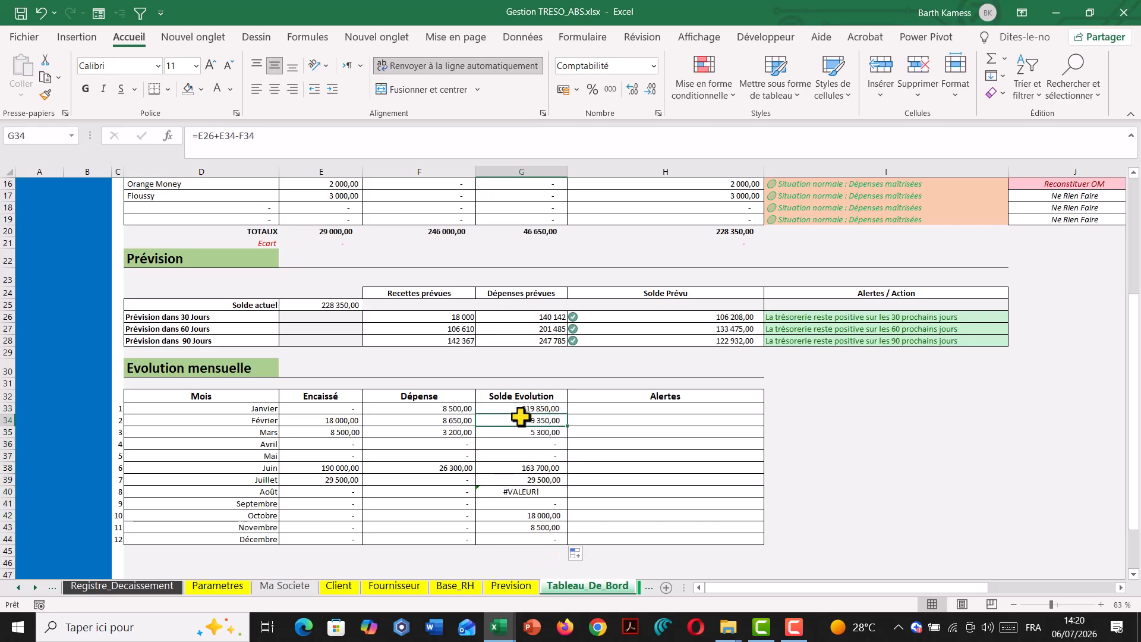
pyautogui.write('=')
pyautogui.click(509, 410)
pyautogui.write('+')
pyautogui.click(353, 420)
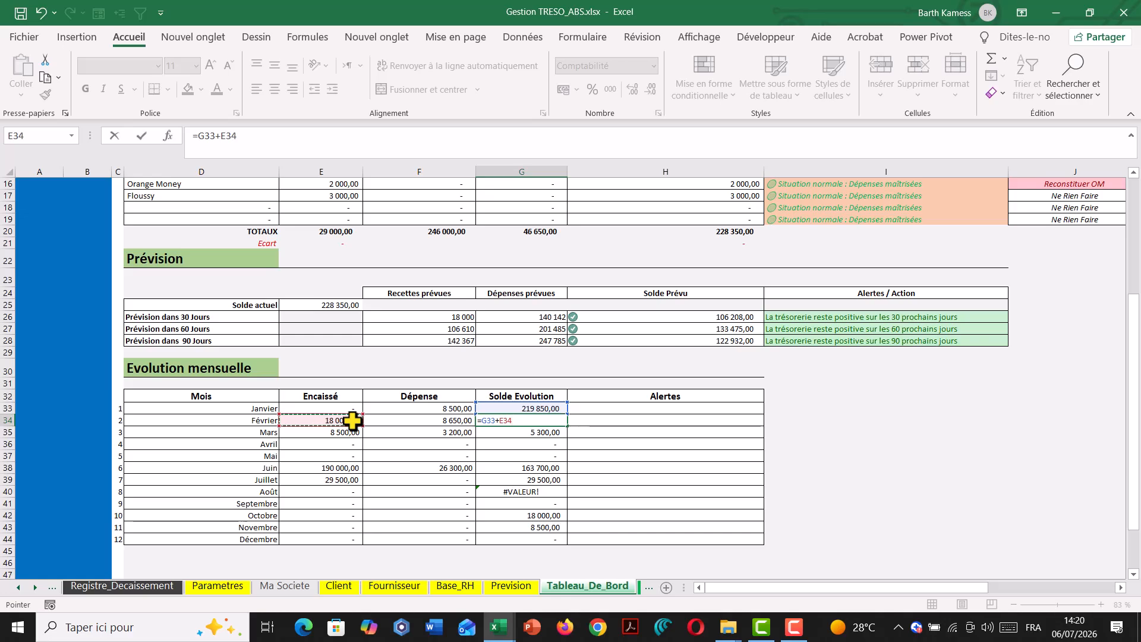
pyautogui.click(409, 421)
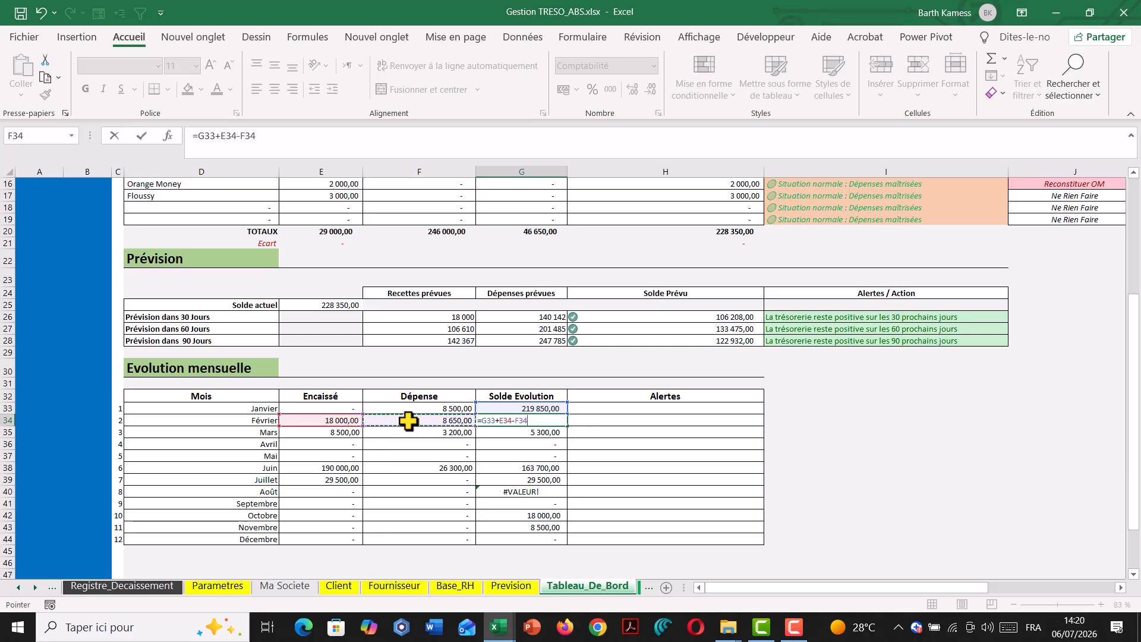
pyautogui.hotkey('ctrl', 'Return')
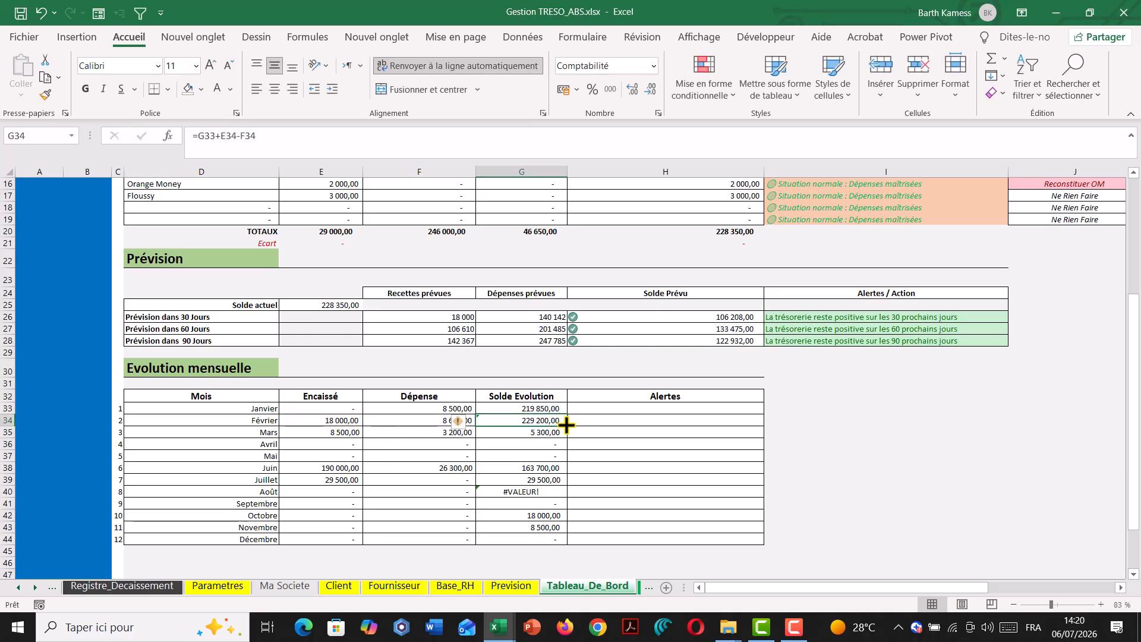
pyautogui.moveTo(571, 473); pyautogui.dragTo(555, 546)
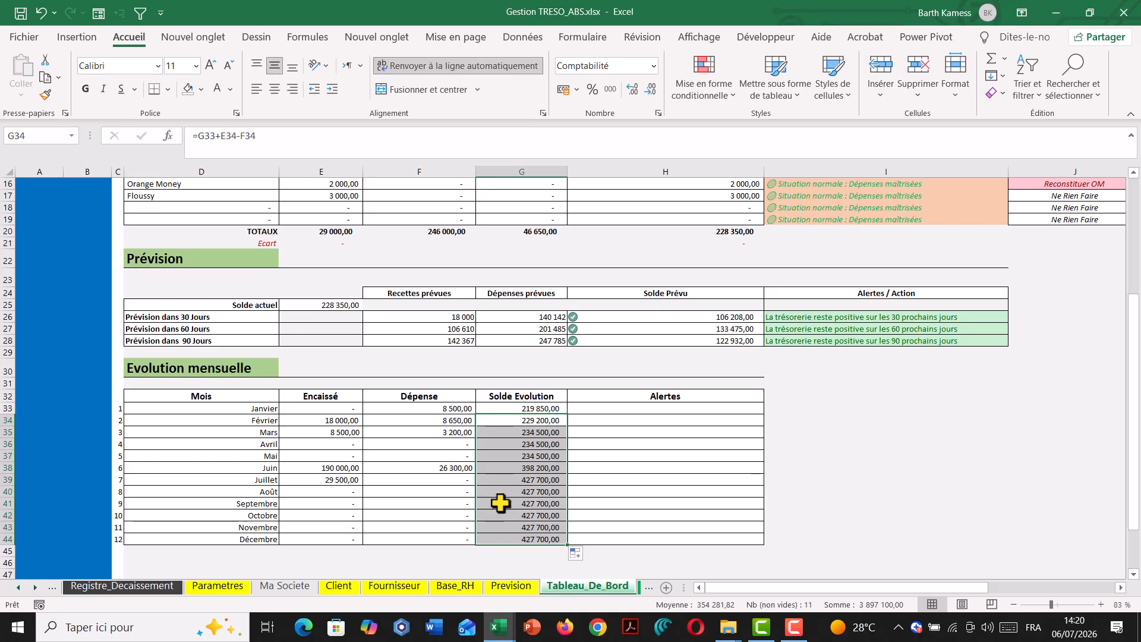
# Check the formula of the Solde initial 2025 amount in E4 against the Solde Evolution figures in the monthly table.
pyautogui.scroll(5, 466, 419)
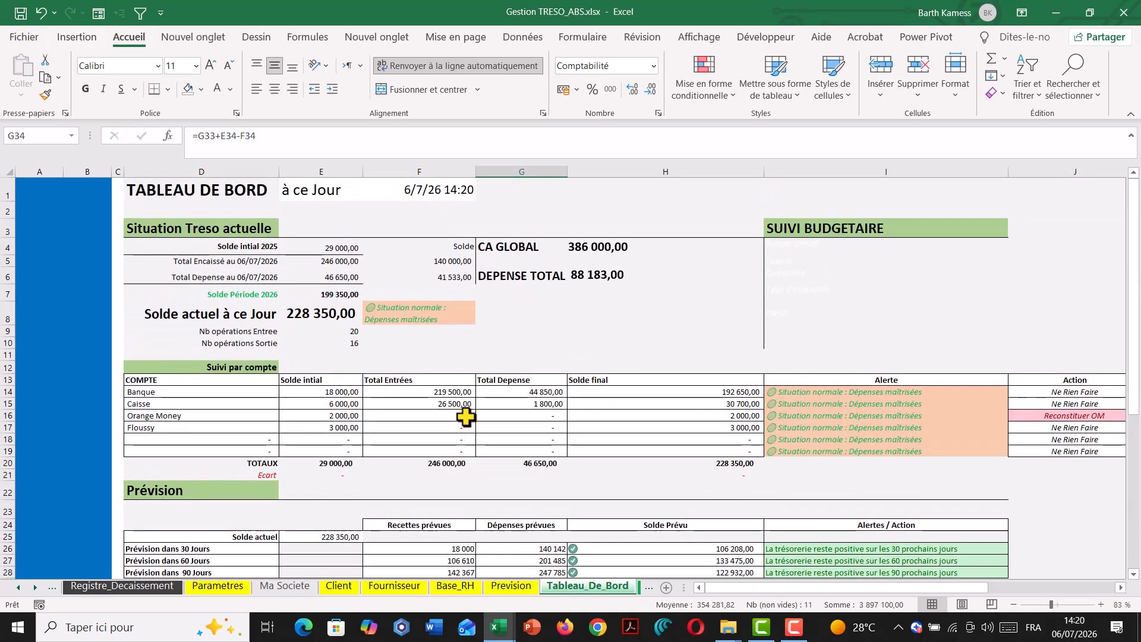
pyautogui.click(321, 247)
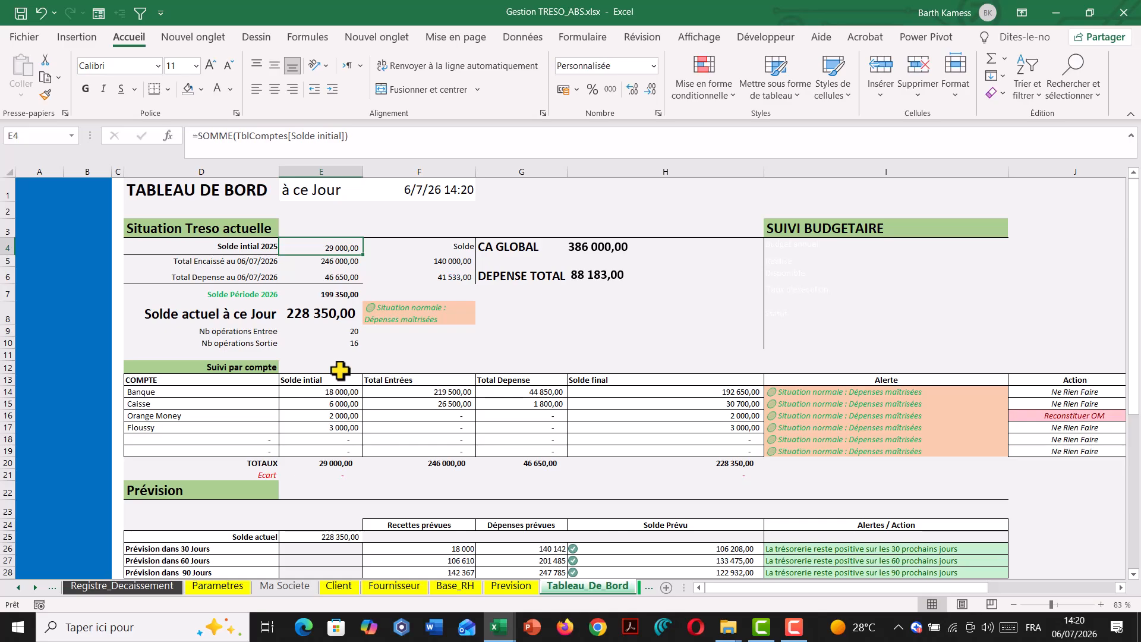
pyautogui.scroll(-2, 339, 370)
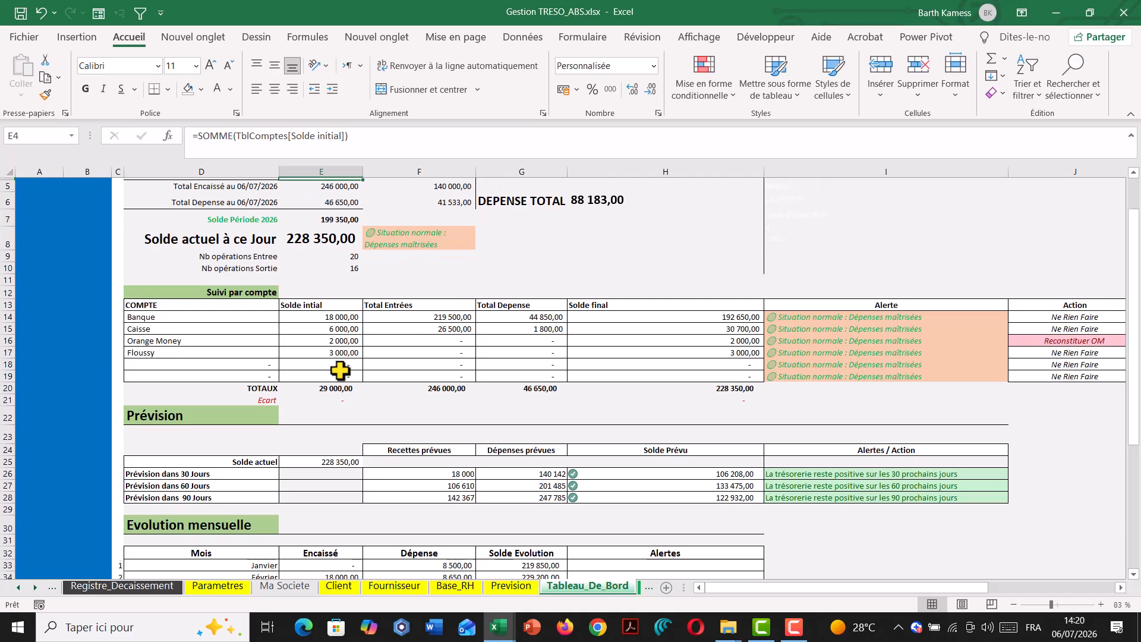
pyautogui.scroll(-3, 339, 370)
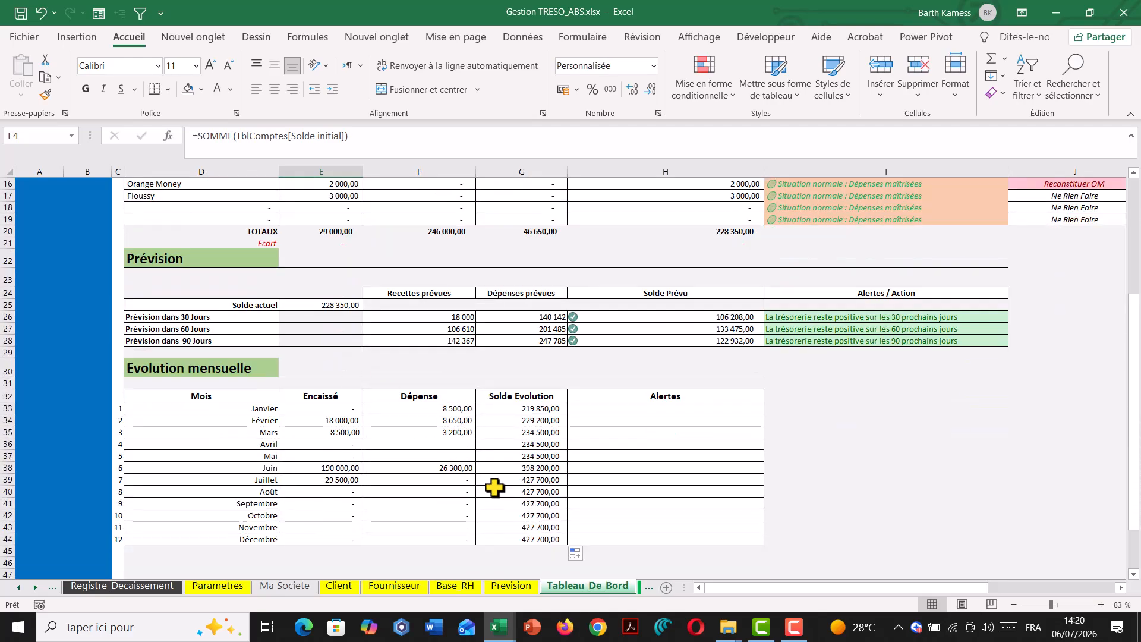
# Inspect the running balance formulas under Solde Evolution for Février, Mars and Juillet.
pyautogui.doubleClick(526, 420)
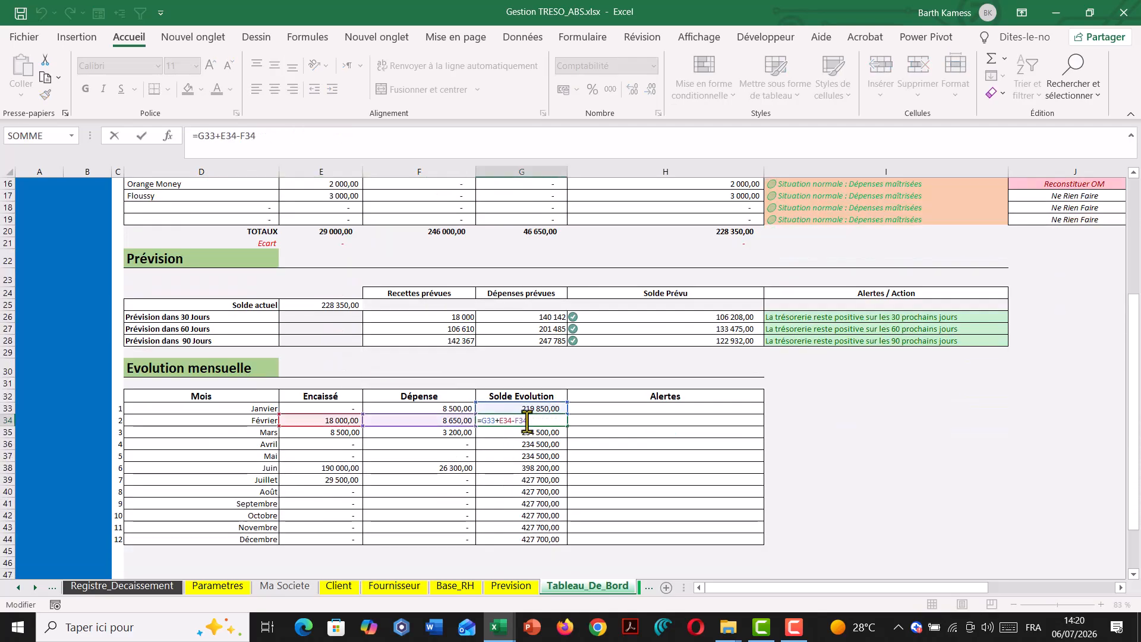
pyautogui.press('Return')
pyautogui.doubleClick(524, 432)
pyautogui.press('Return')
pyautogui.hotkey('ctrl', 'Down')
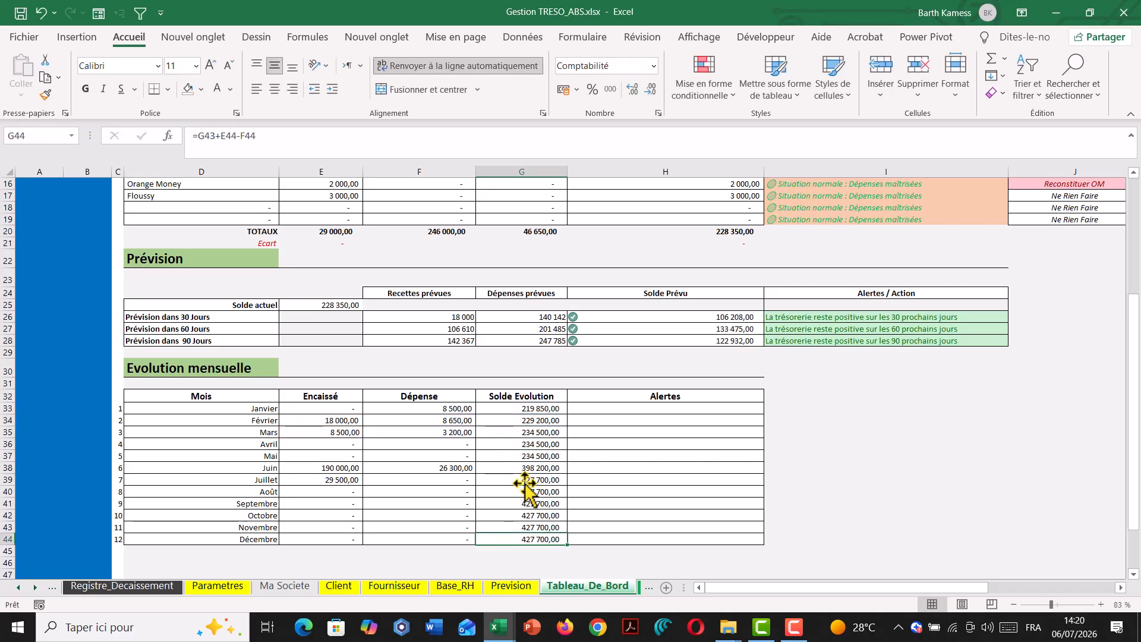
pyautogui.hotkey('ctrl', 'Up')
pyautogui.doubleClick(525, 479)
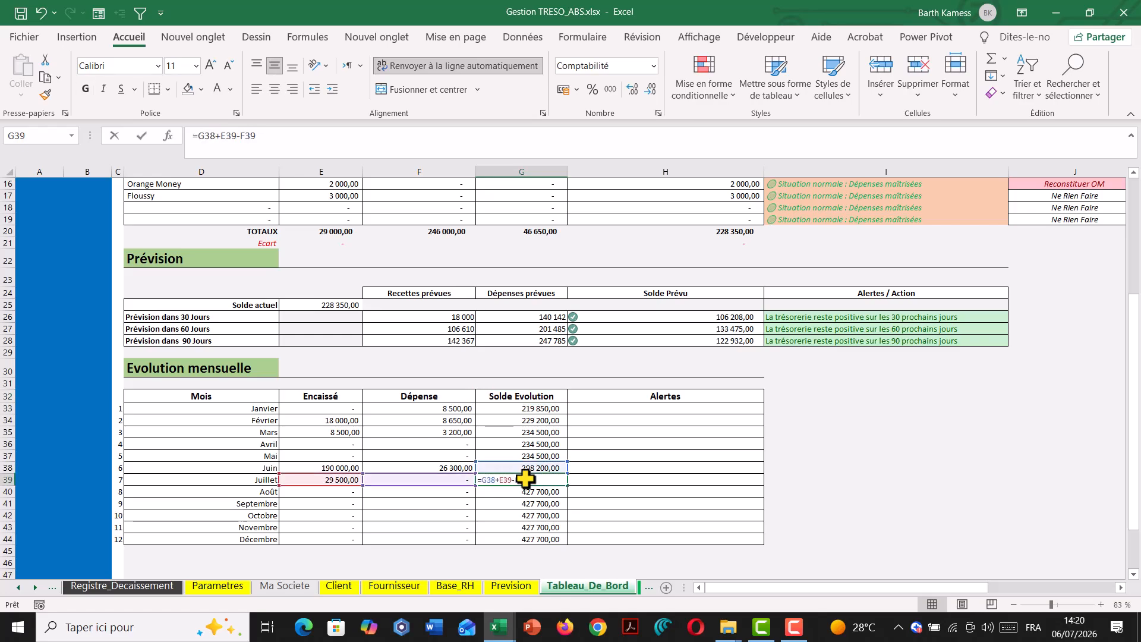
pyautogui.press('Return')
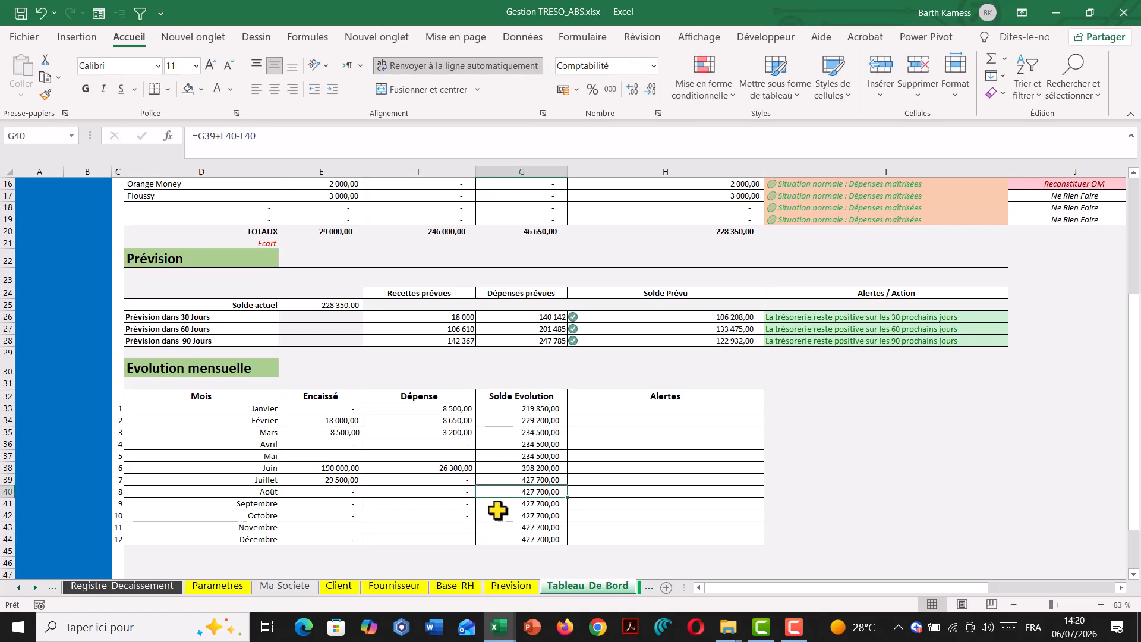
# Examine the Solde actuel à ce Jour formula in E8 and the receipts and expenses totals it uses.
pyautogui.scroll(-2, 497, 509)
pyautogui.scroll(6, 477, 502)
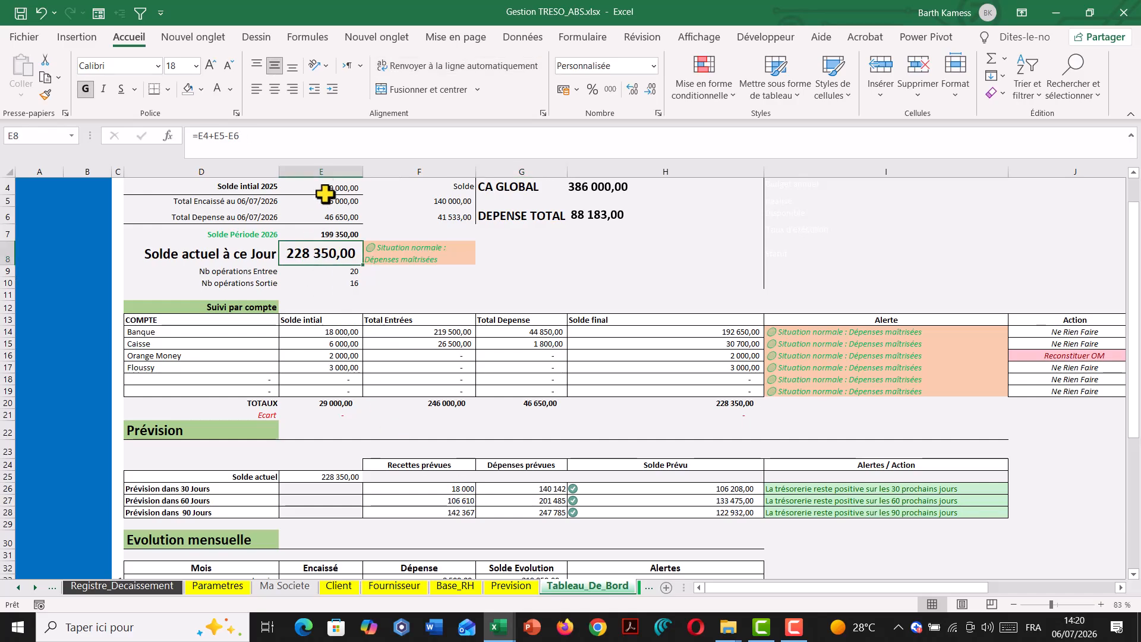
pyautogui.click(324, 215)
pyautogui.click(332, 202)
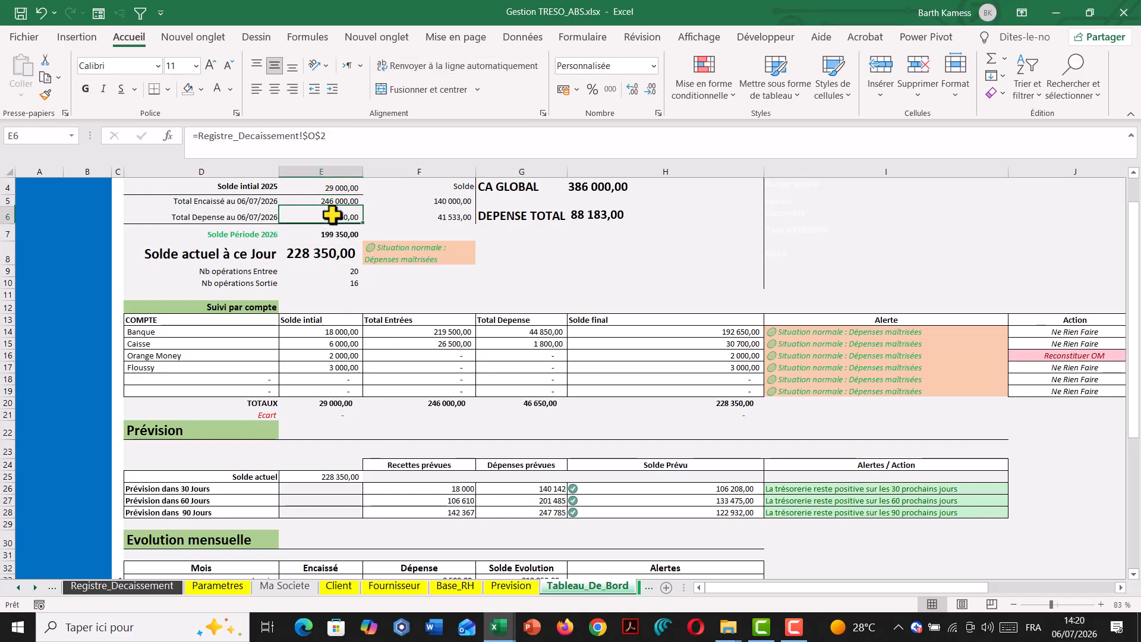
pyautogui.doubleClick(313, 254)
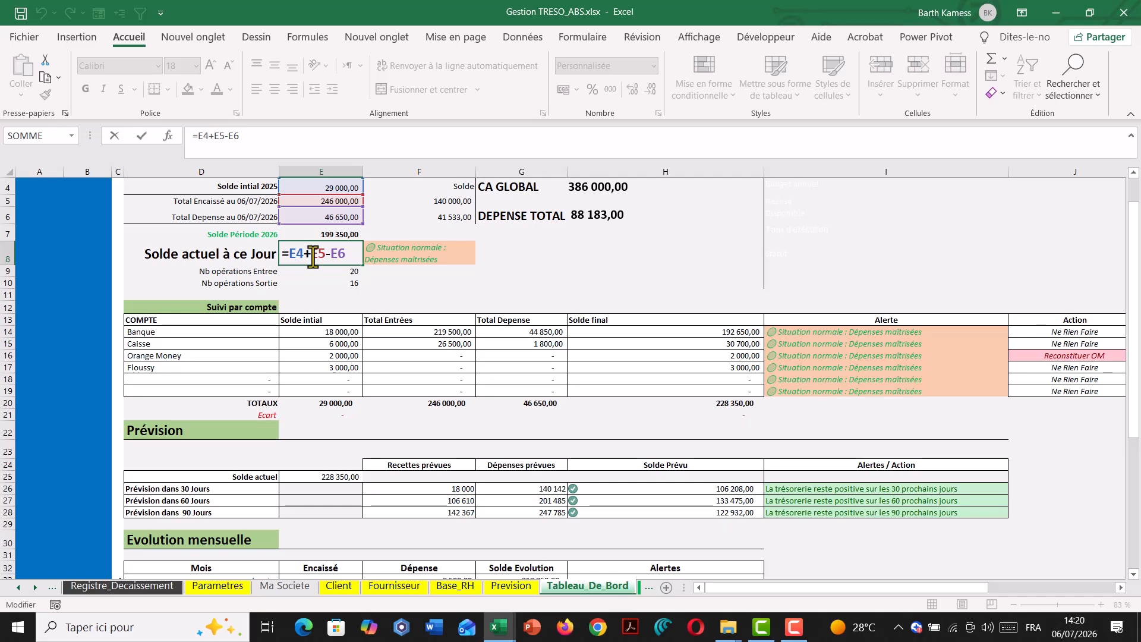
pyautogui.press('Return')
pyautogui.scroll(-2, 332, 338)
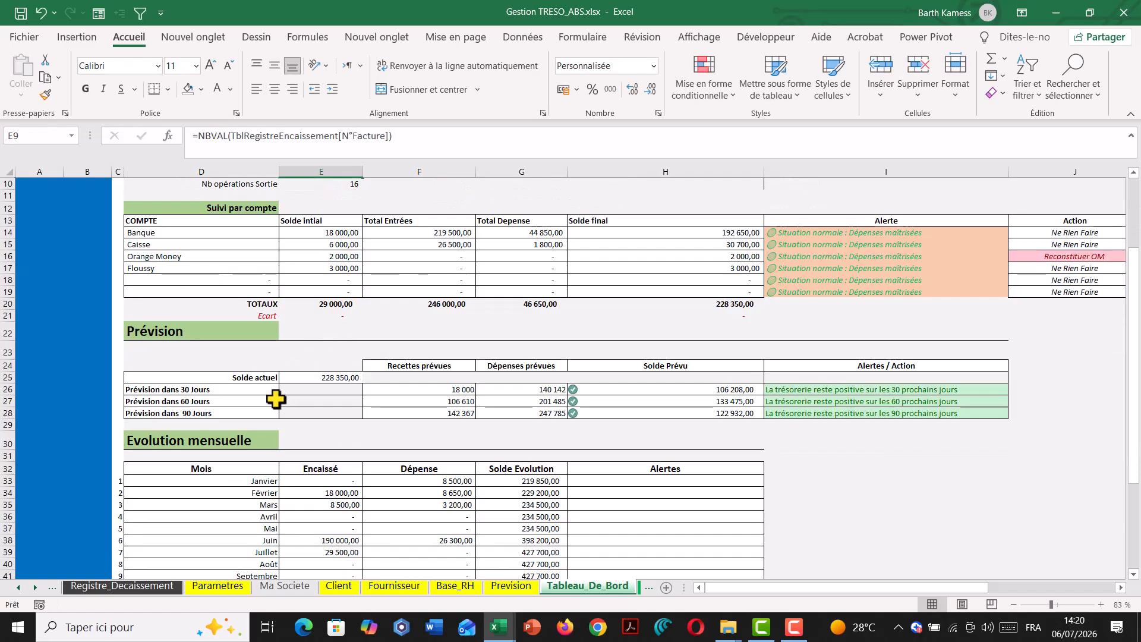
pyautogui.scroll(3, 270, 393)
pyautogui.scroll(-4, 484, 433)
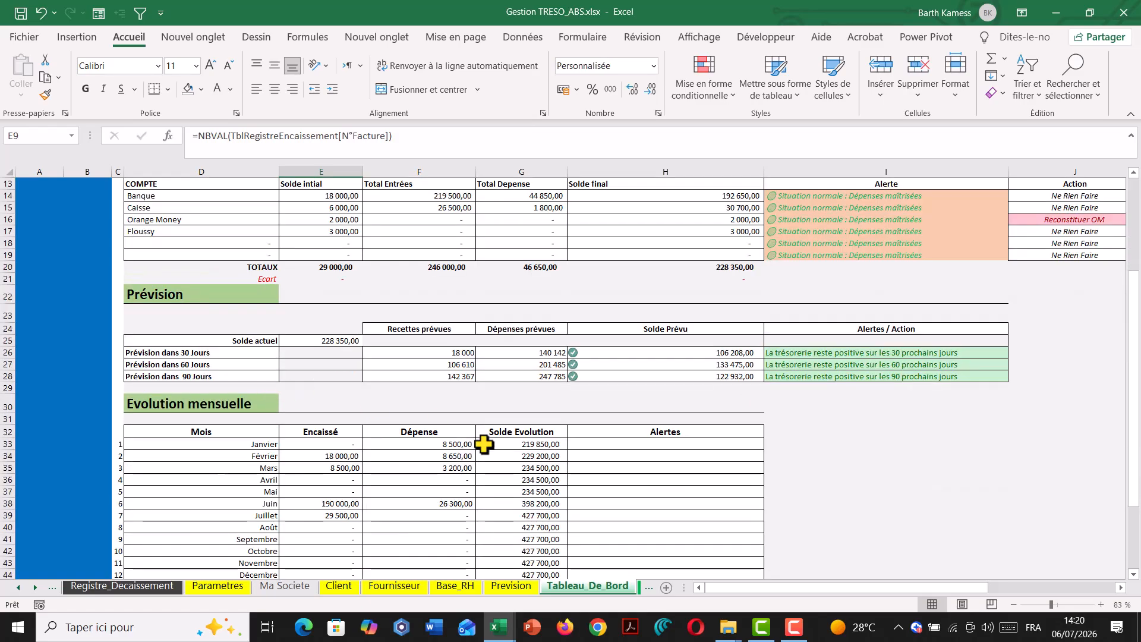
# Change the Janvier Solde Evolution formula in G33 to =E4+E33-F33 so it starts from the Solde initial 2025.
pyautogui.doubleClick(496, 446)
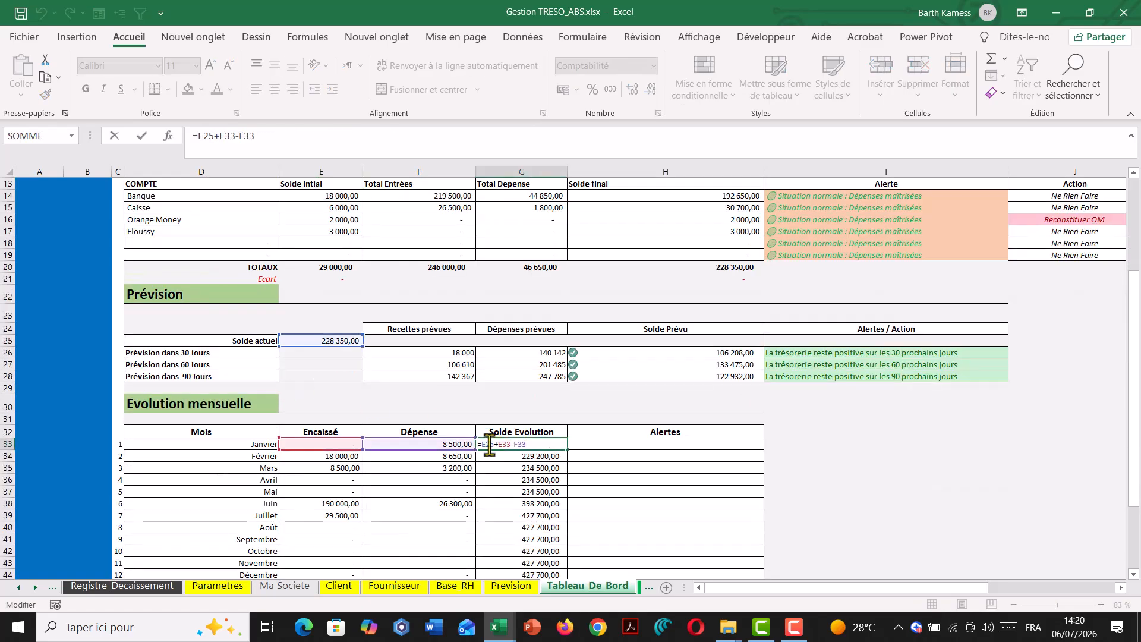
pyautogui.scroll(2, 333, 348)
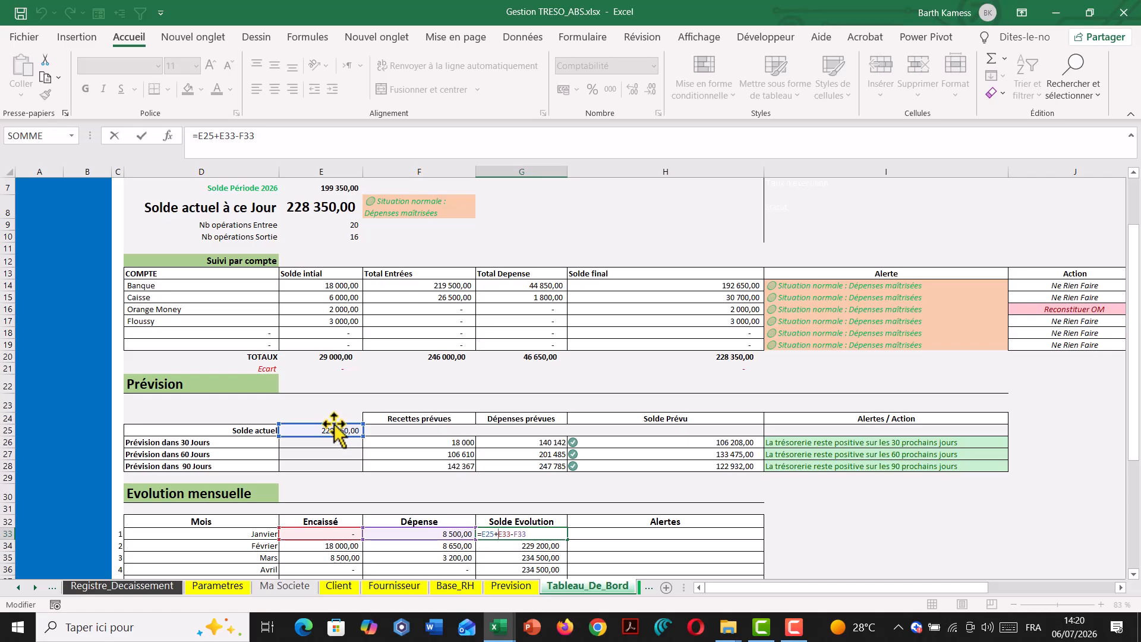
pyautogui.moveTo(315, 300); pyautogui.dragTo(331, 204)
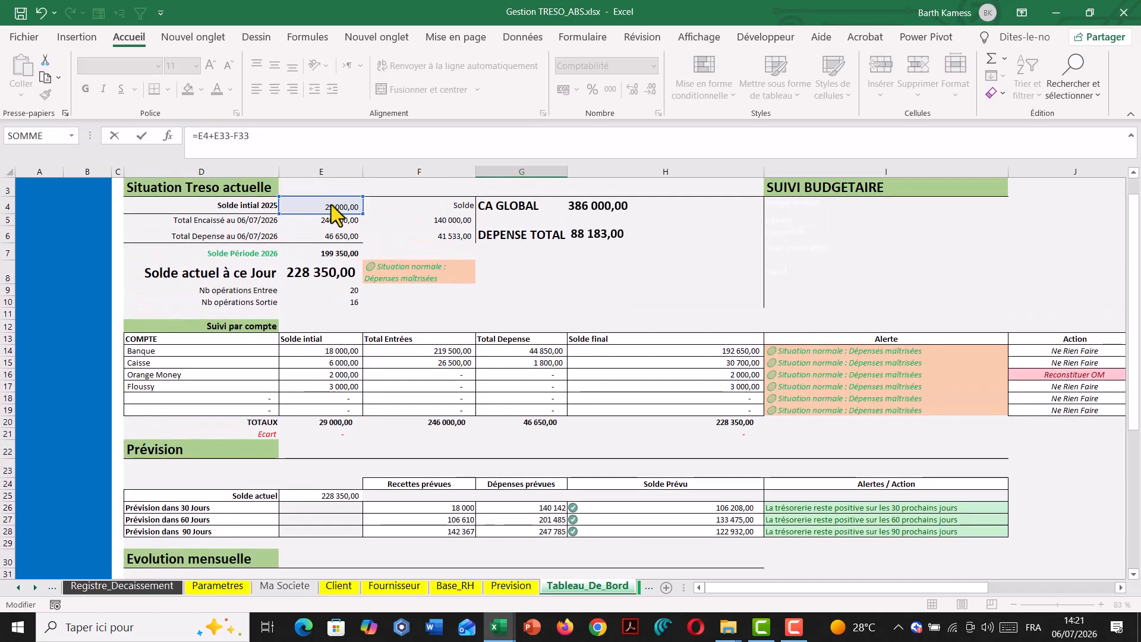
pyautogui.press('Return')
pyautogui.scroll(-2, 459, 388)
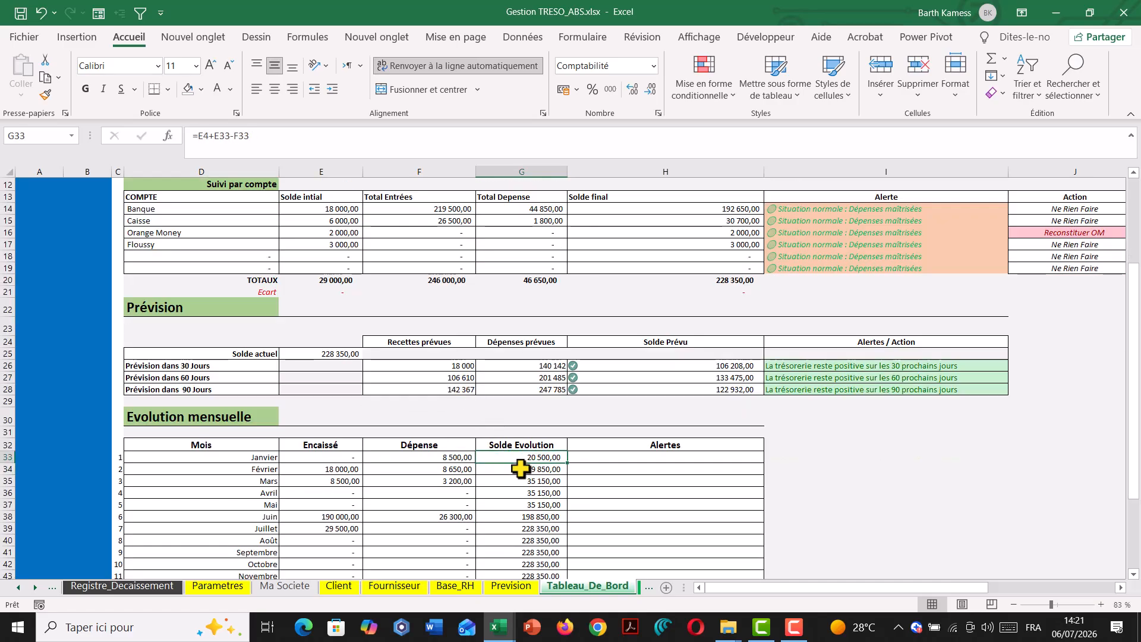
pyautogui.scroll(-2, 522, 469)
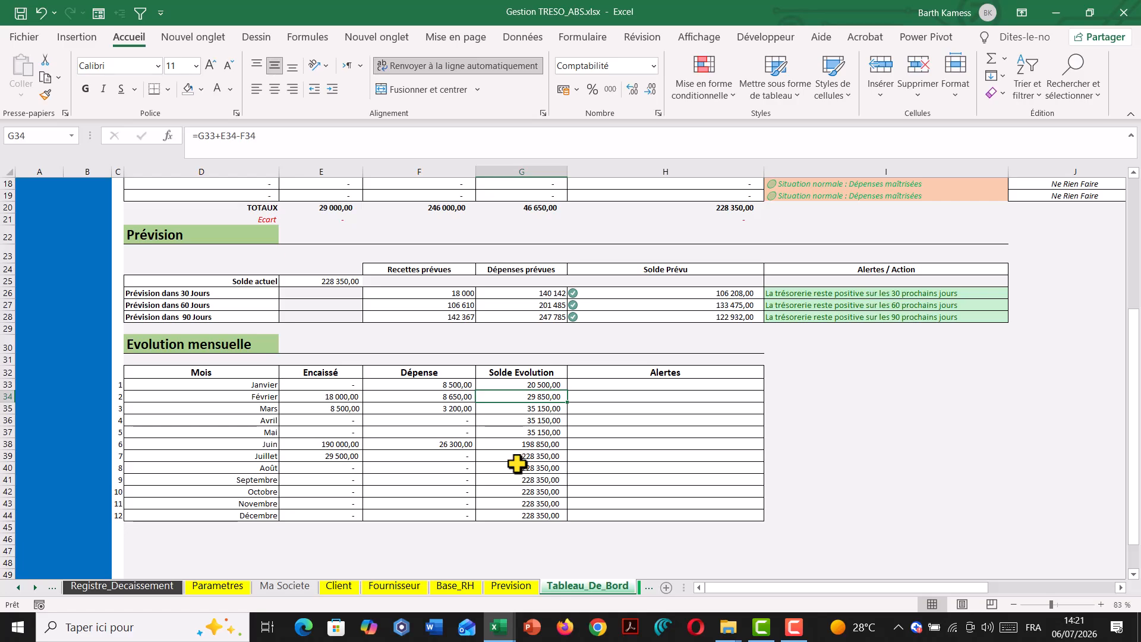
# Review the Janvier balance formula in G33 together with the Encaissé and Dépense formulas in E33 and F33.
pyautogui.click(524, 374)
pyautogui.click(521, 384)
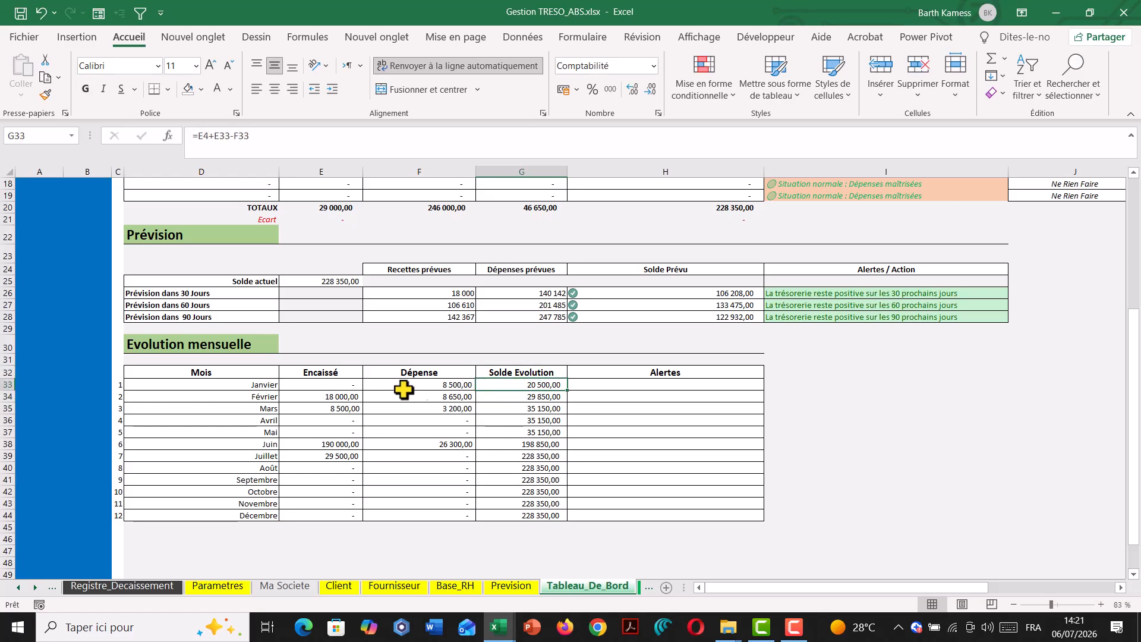
pyautogui.click(321, 384)
pyautogui.click(428, 384)
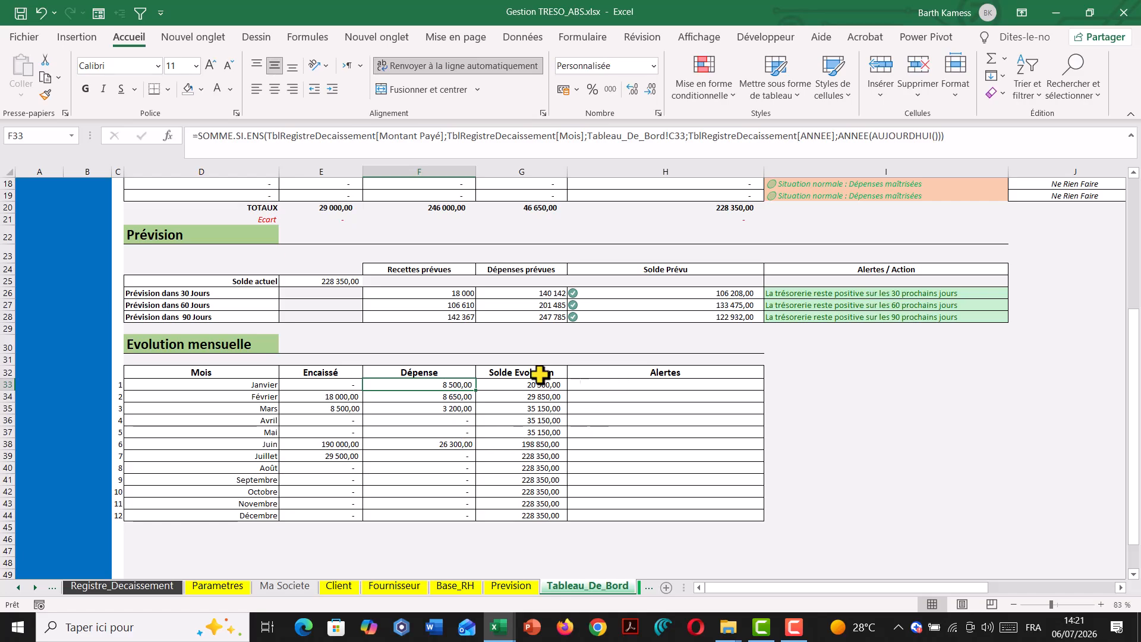
pyautogui.click(520, 407)
# Look over the empty Alertes cells H33:H44 and examine the existing alert formula in F8.
pyautogui.click(634, 385)
pyautogui.moveTo(634, 385); pyautogui.dragTo(626, 502)
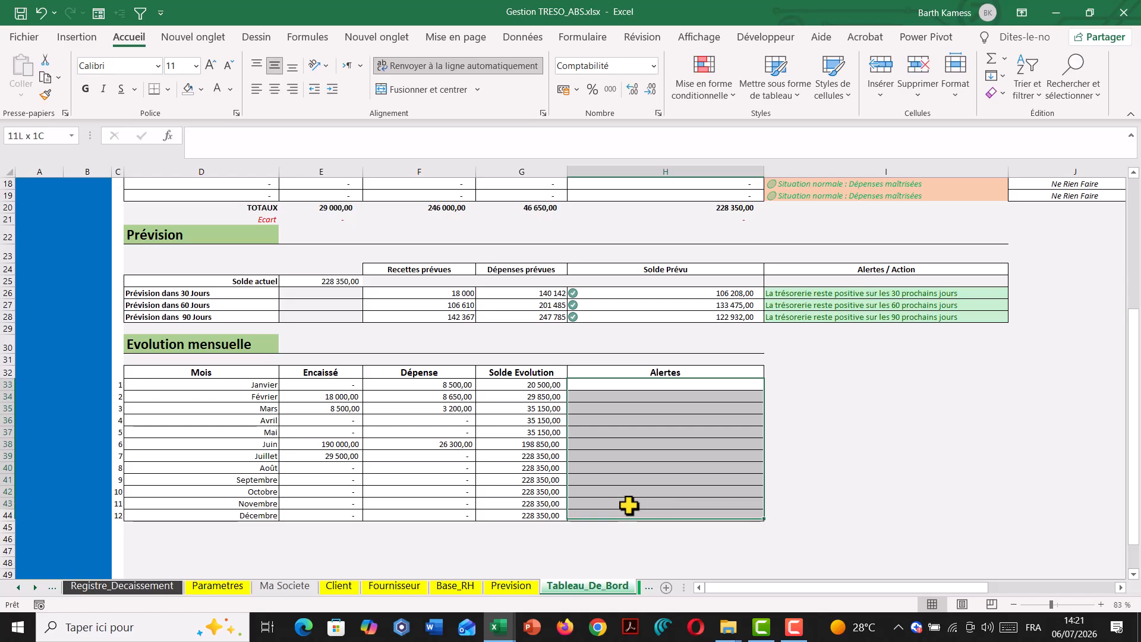
pyautogui.click(627, 467)
pyautogui.scroll(6, 626, 468)
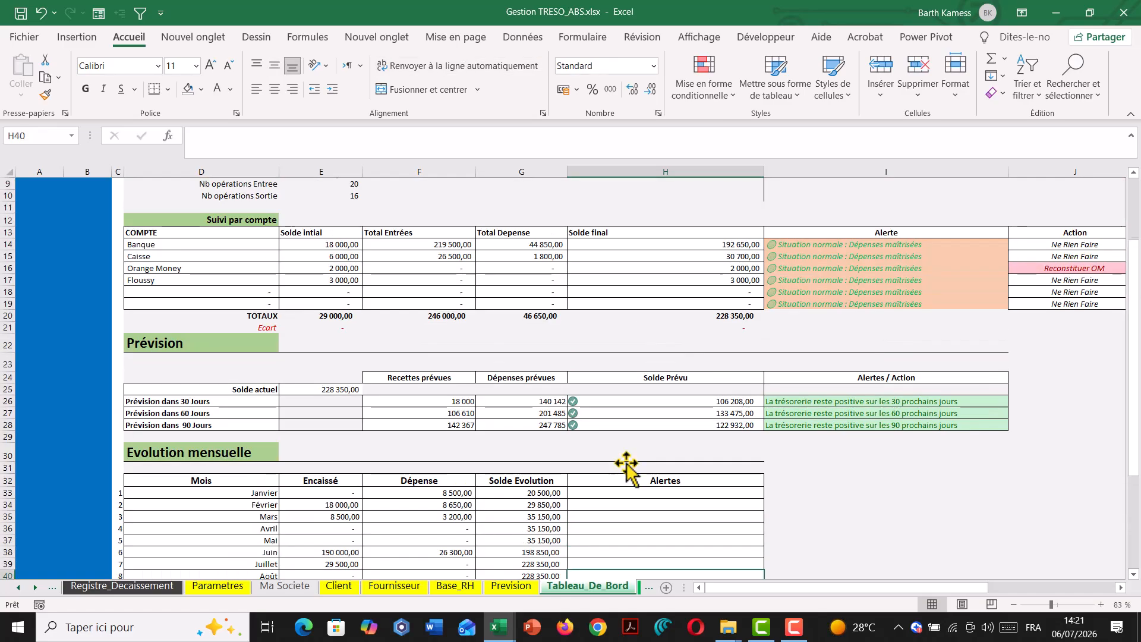
pyautogui.click(383, 318)
pyautogui.scroll(-3, 410, 344)
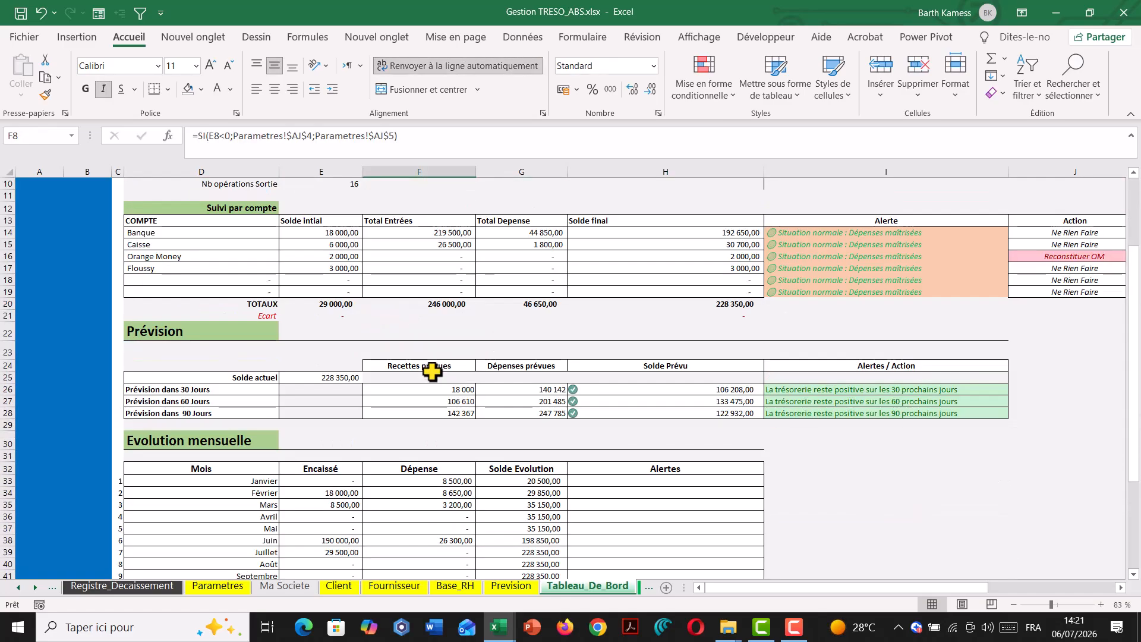